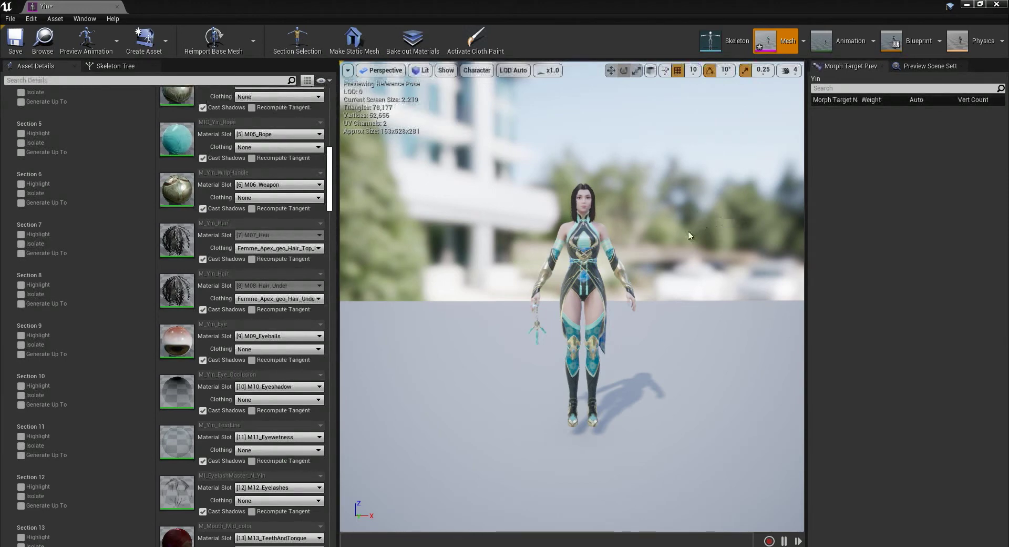
# - Examine the full-body Yin character mesh from the front in the lit viewport
pyautogui.scroll(3, 699, 236)
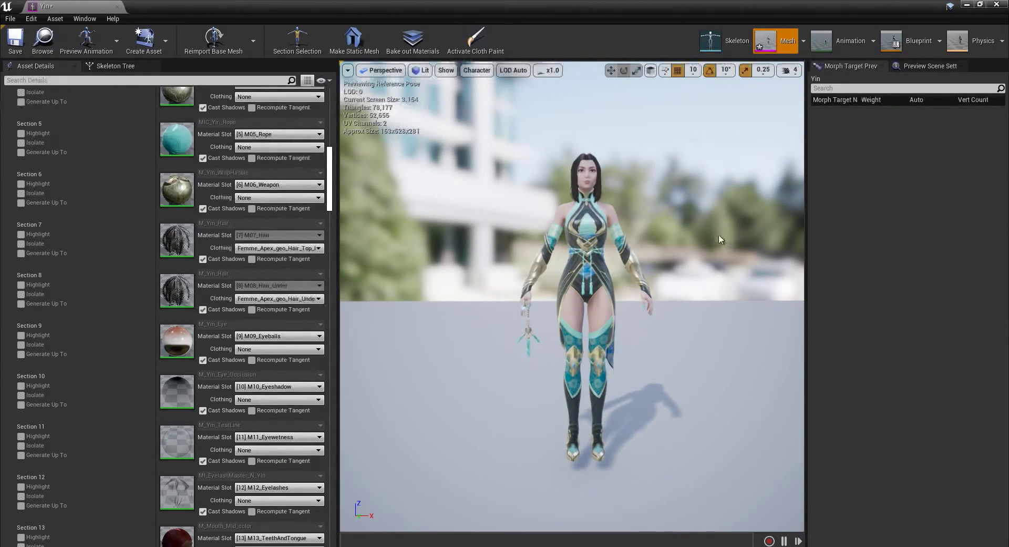
pyautogui.moveTo(719, 235); pyautogui.dragTo(729, 224, button='middle')
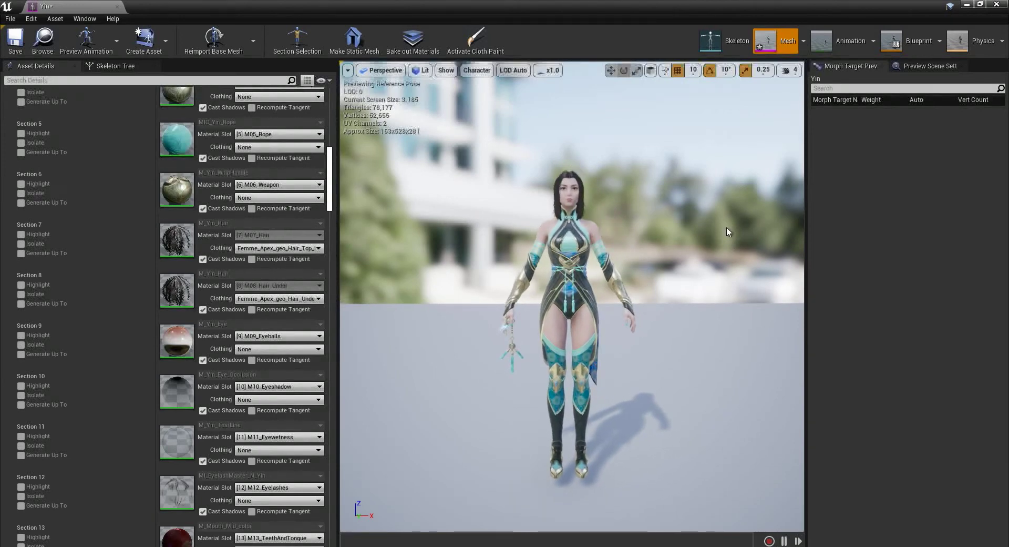
pyautogui.keyDown('alt'); pyautogui.moveTo(730, 229); pyautogui.dragTo(725, 235); pyautogui.keyUp('alt')
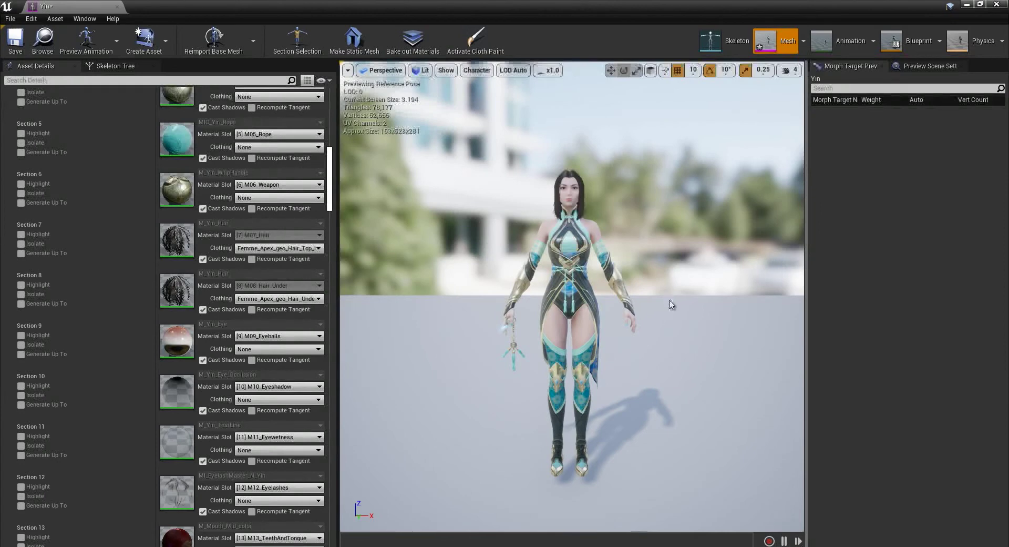
pyautogui.moveTo(670, 301)
pyautogui.keyDown('alt'); pyautogui.mouseDown()
pyautogui.moveTo(756, 307)
pyautogui.moveTo(670, 296)
pyautogui.mouseUp(); pyautogui.keyUp('alt')
pyautogui.keyDown('alt'); pyautogui.moveTo(672, 298); pyautogui.dragTo(704, 301, button='right'); pyautogui.keyUp('alt')
pyautogui.moveTo(704, 300)
pyautogui.keyDown('alt'); pyautogui.mouseDown()
pyautogui.moveTo(484, 303)
pyautogui.moveTo(850, 294)
pyautogui.moveTo(717, 309)
pyautogui.mouseUp(); pyautogui.keyUp('alt')
pyautogui.moveTo(716, 309)
pyautogui.keyDown('alt'); pyautogui.mouseDown(button='middle')
pyautogui.moveTo(730, 314)
pyautogui.moveTo(712, 322)
pyautogui.mouseUp(button='middle'); pyautogui.keyUp('alt')
pyautogui.keyDown('alt'); pyautogui.moveTo(712, 323); pyautogui.dragTo(739, 314); pyautogui.keyUp('alt')
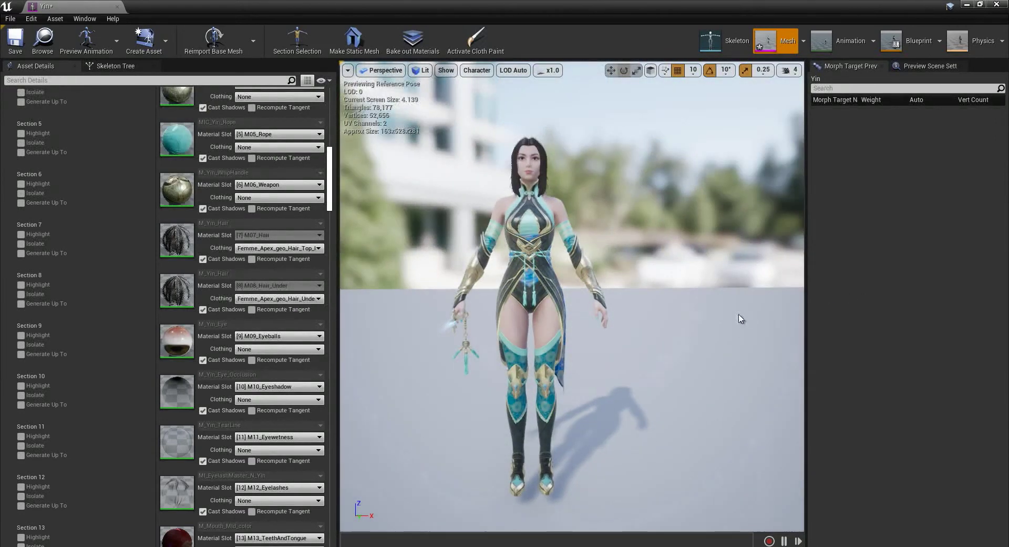
pyautogui.keyDown('alt'); pyautogui.moveTo(716, 317); pyautogui.dragTo(694, 315, button='middle'); pyautogui.keyUp('alt')
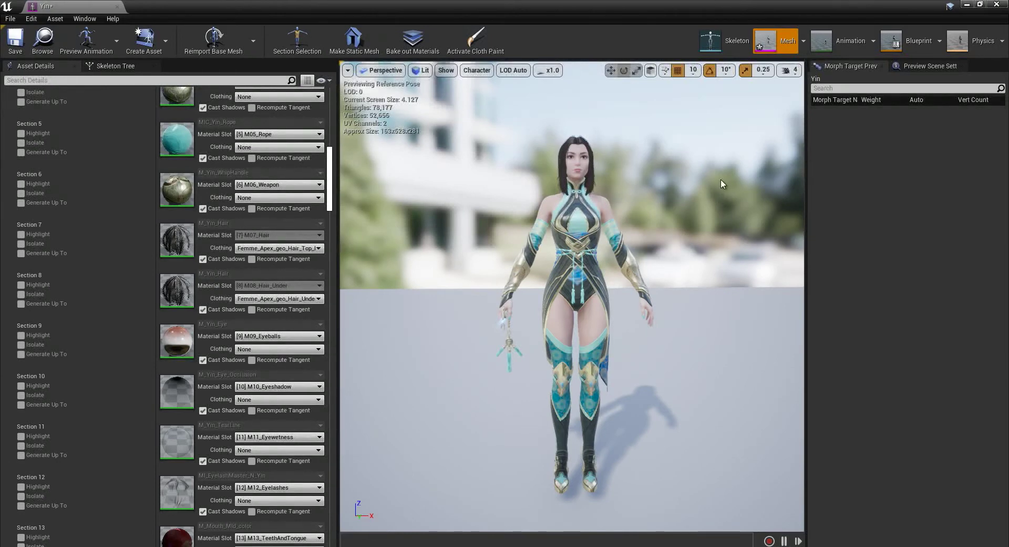
# - Switch the viewport to Wireframe view mode and examine the mesh density on the character's head and torso
pyautogui.click(418, 71)
pyautogui.click(427, 116)
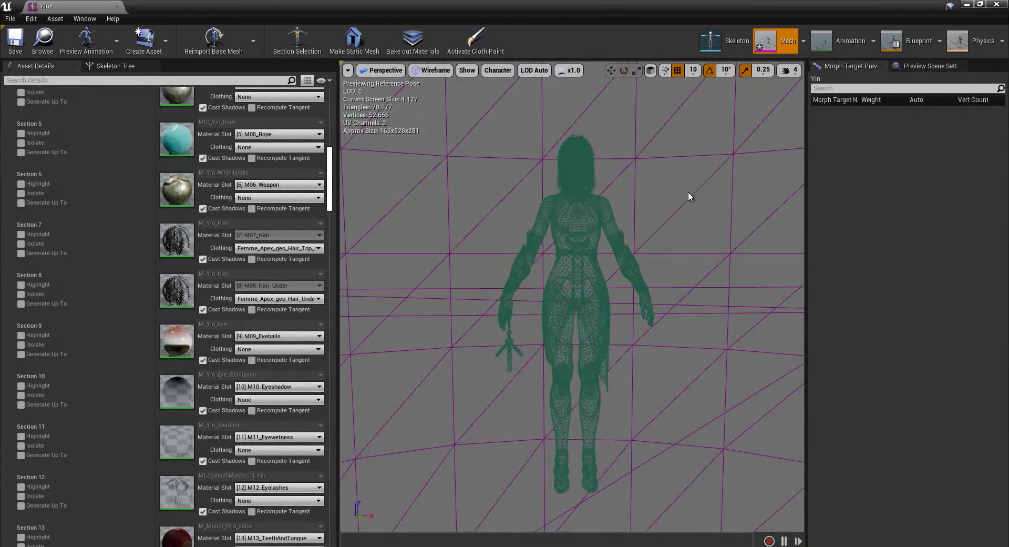
pyautogui.keyDown('alt'); pyautogui.moveTo(689, 192); pyautogui.dragTo(673, 197); pyautogui.keyUp('alt')
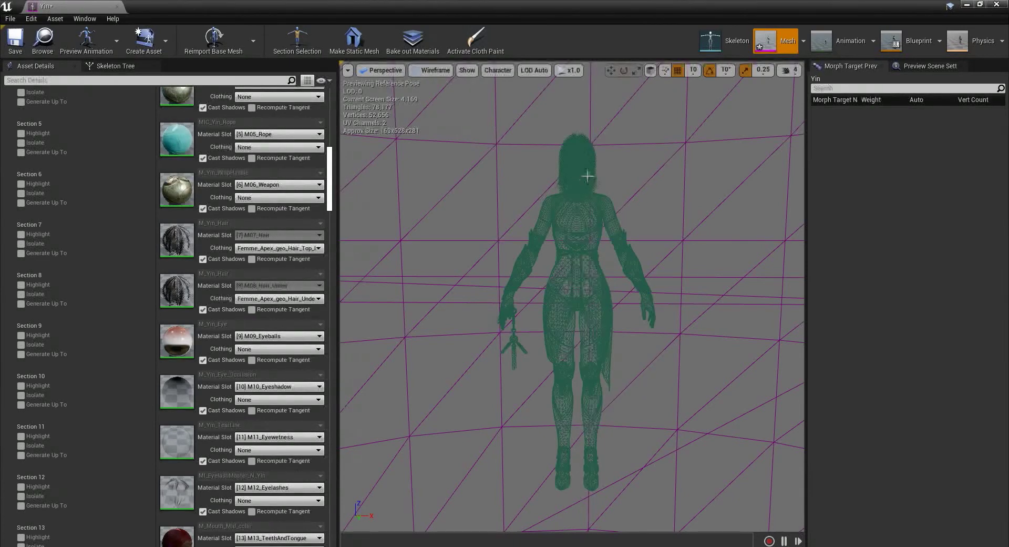
pyautogui.scroll(5, 601, 178)
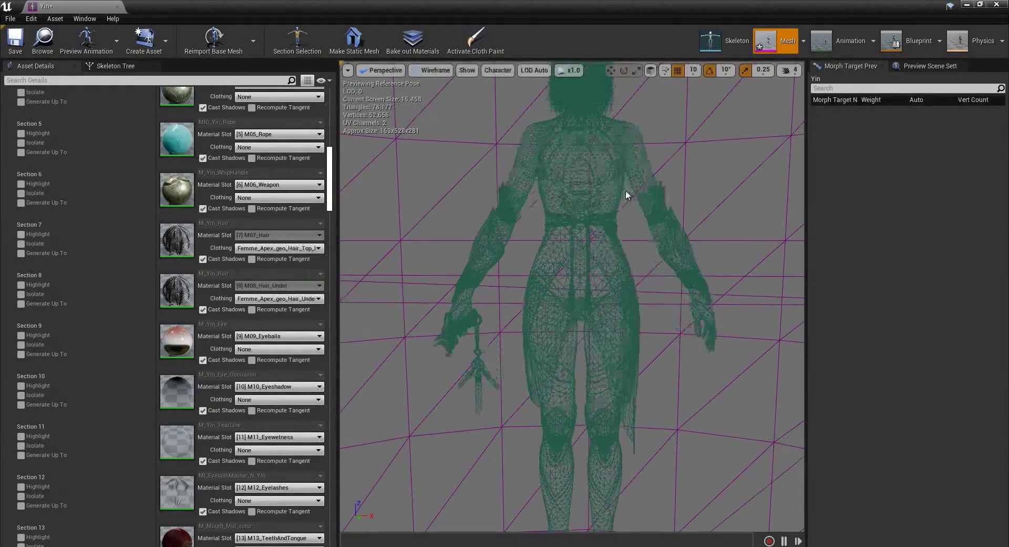
pyautogui.moveTo(626, 190); pyautogui.dragTo(617, 147, button='middle')
pyautogui.scroll(4, 618, 165)
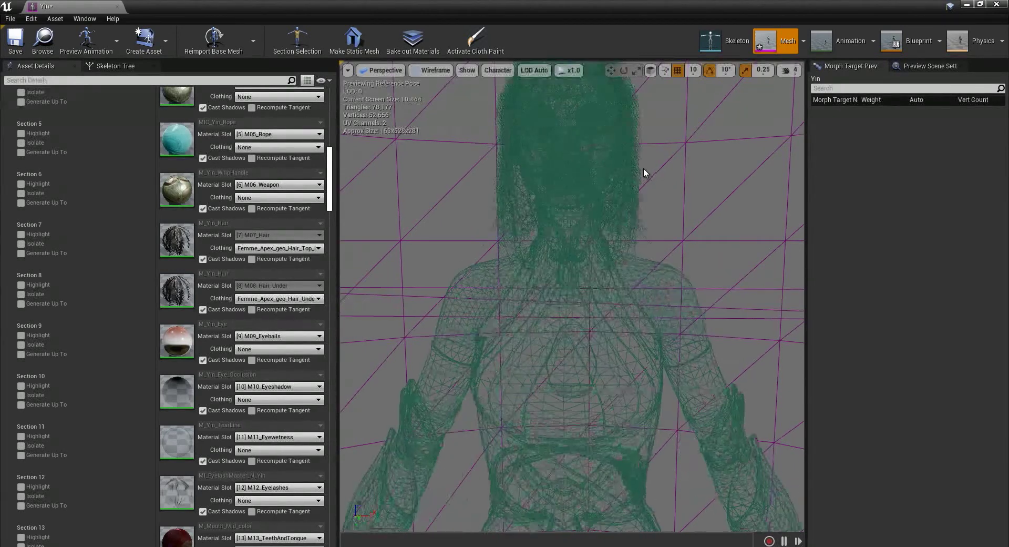
pyautogui.scroll(-6, 646, 158)
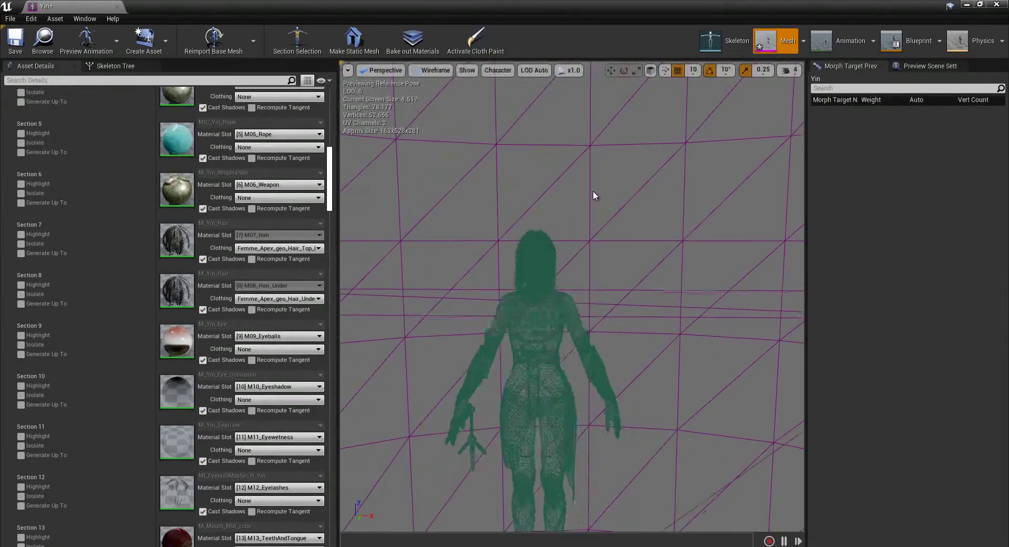
pyautogui.moveTo(593, 191); pyautogui.dragTo(612, 209, button='middle')
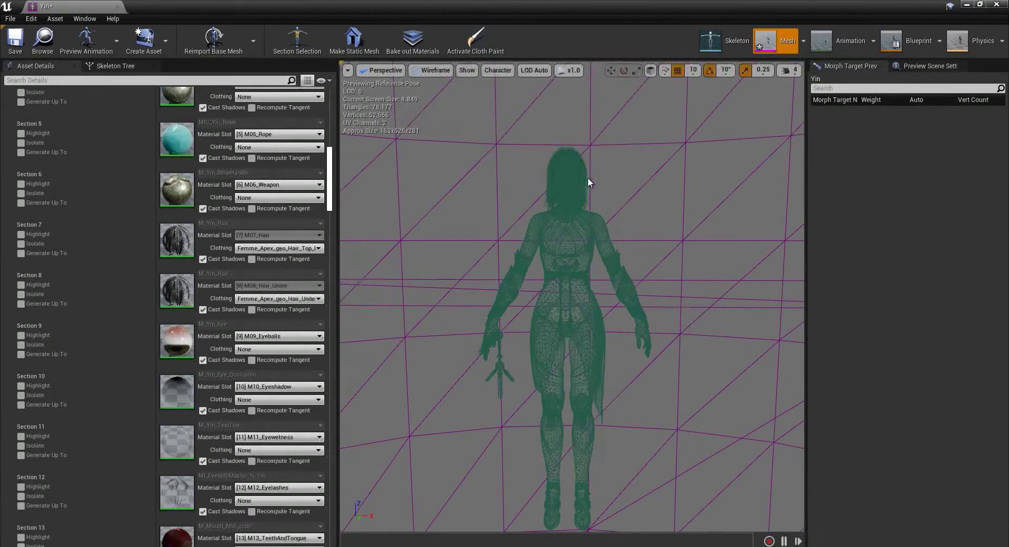
# - Examine the character's wireframe density from far away and close up to compare it at different screen sizes
pyautogui.scroll(-10, 660, 235)
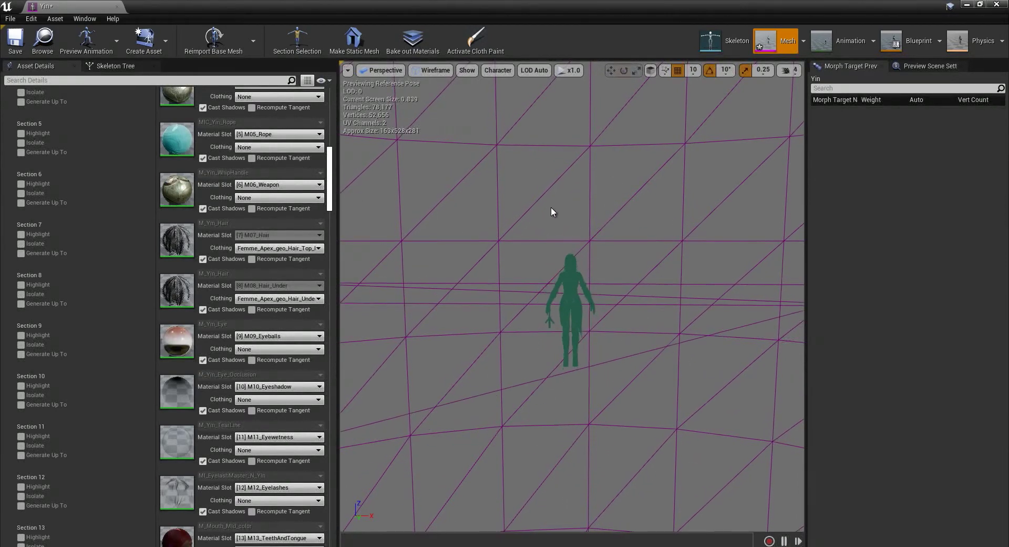
pyautogui.scroll(-5, 624, 223)
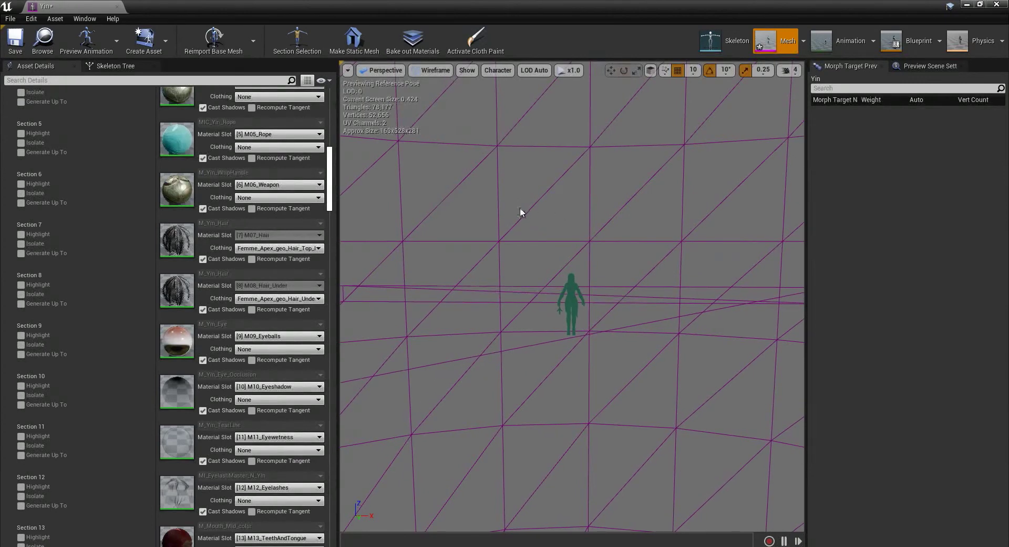
pyautogui.scroll(-1, 549, 224)
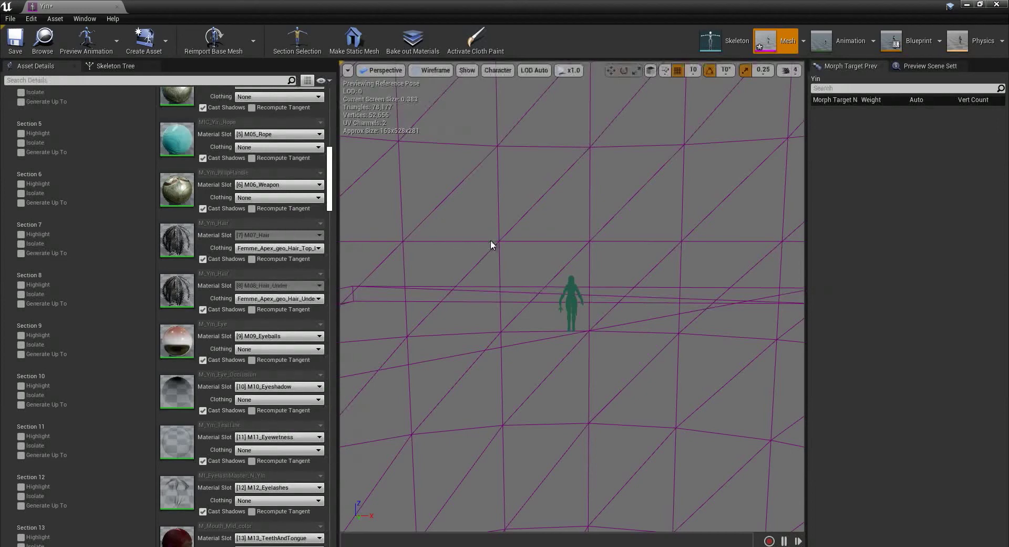
pyautogui.scroll(3, 544, 242)
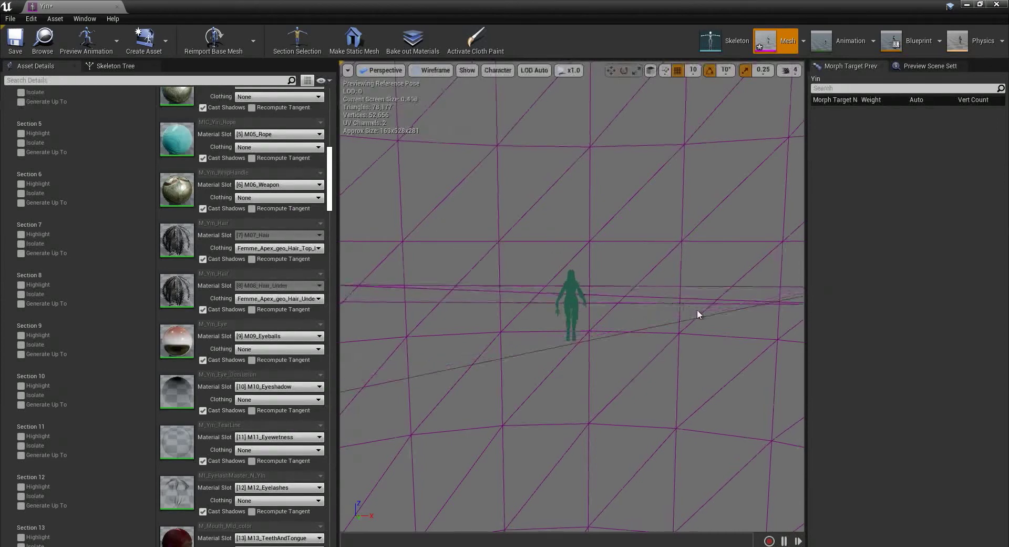
pyautogui.scroll(3, 610, 284)
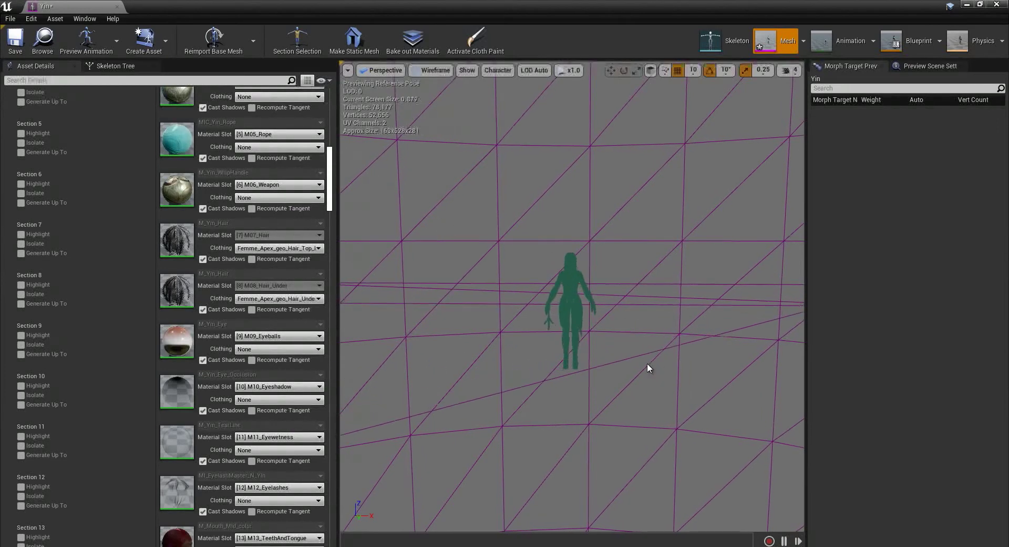
pyautogui.scroll(6, 598, 276)
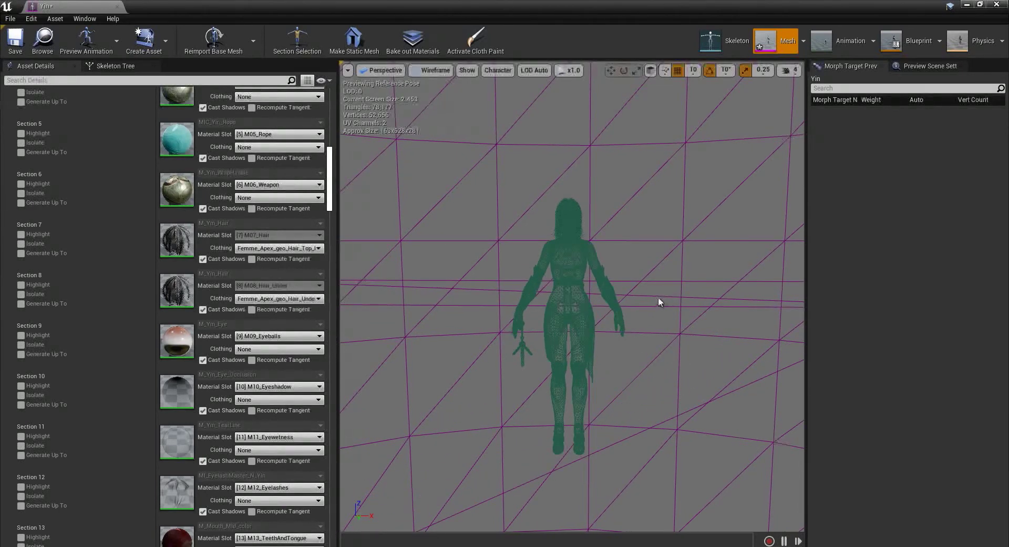
pyautogui.scroll(-8, 654, 277)
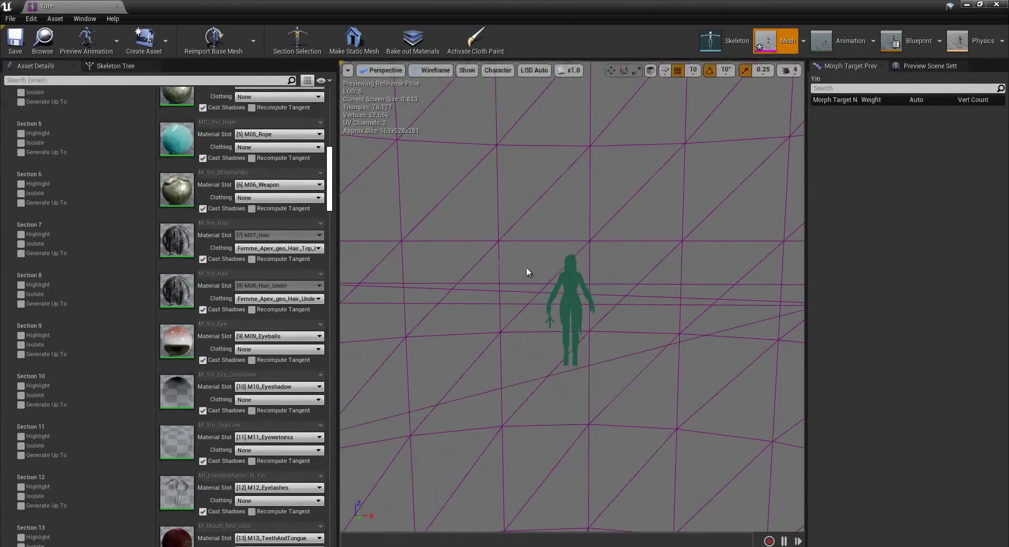
pyautogui.scroll(-2, 554, 258)
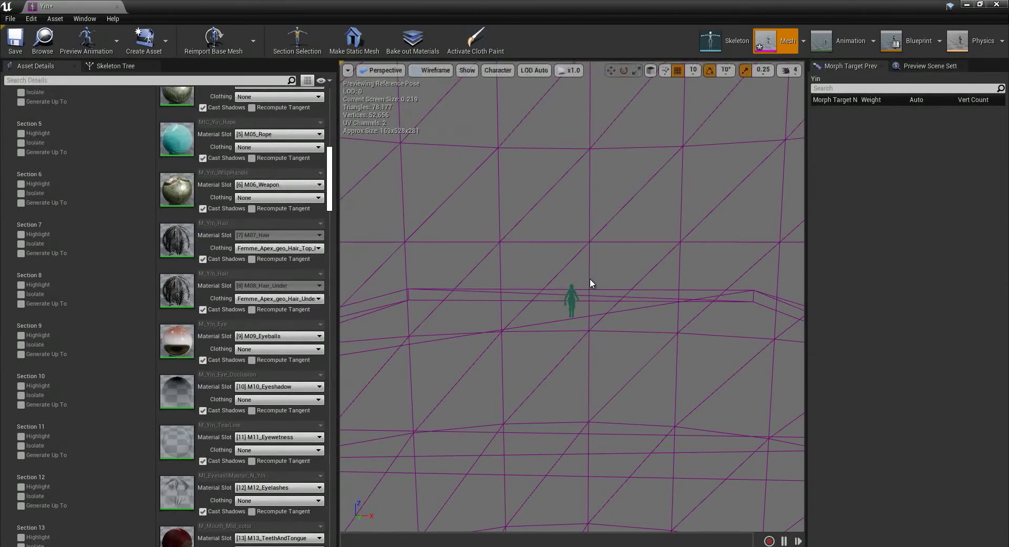
pyautogui.scroll(5, 523, 271)
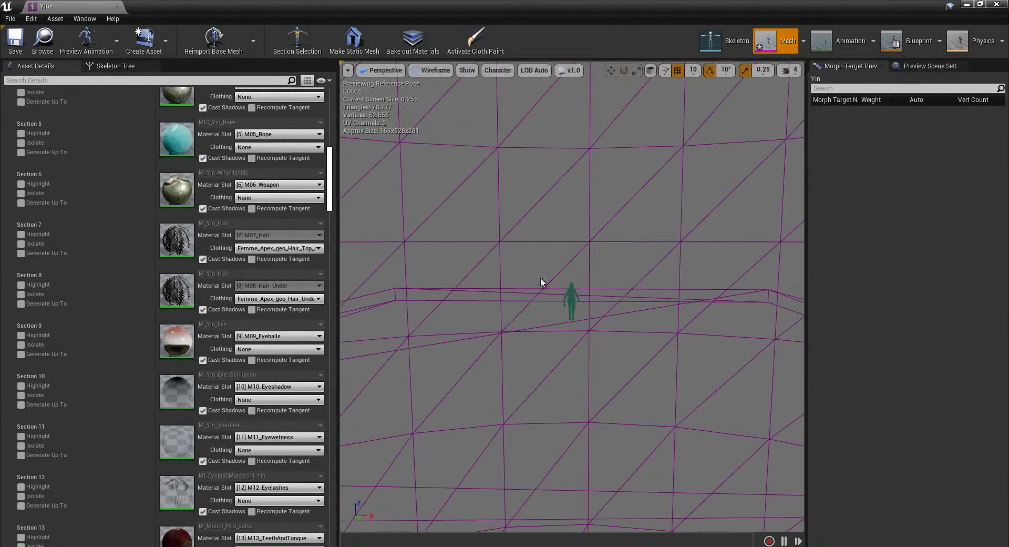
pyautogui.scroll(8, 553, 264)
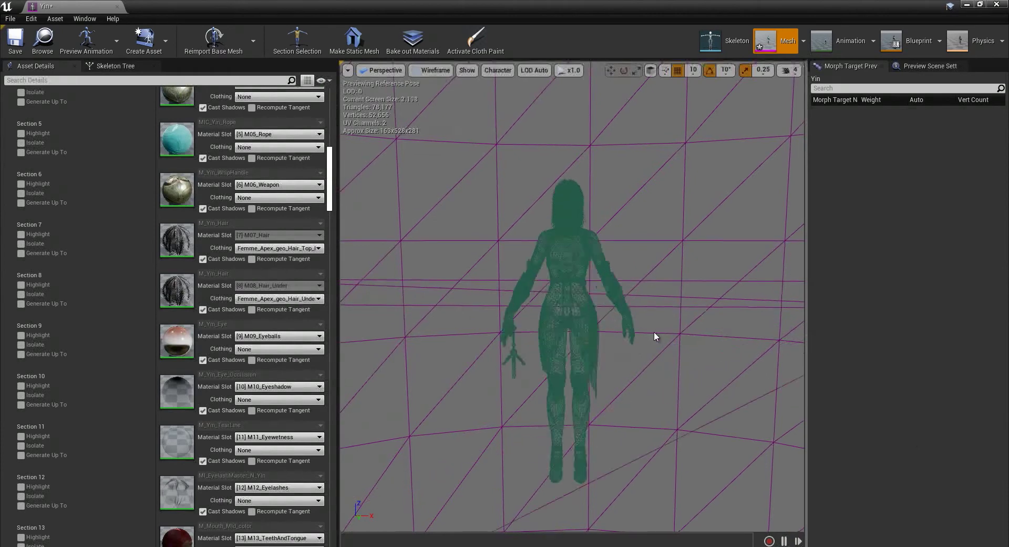
pyautogui.scroll(4, 651, 332)
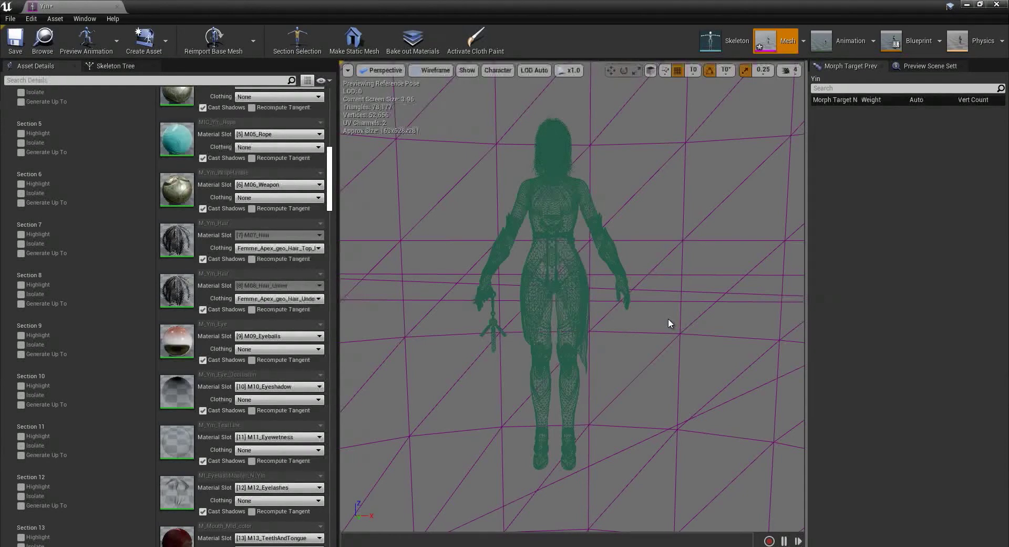
# - Return the viewport to Lit view mode and view the full character from a three-quarter angle
pyautogui.click(435, 70)
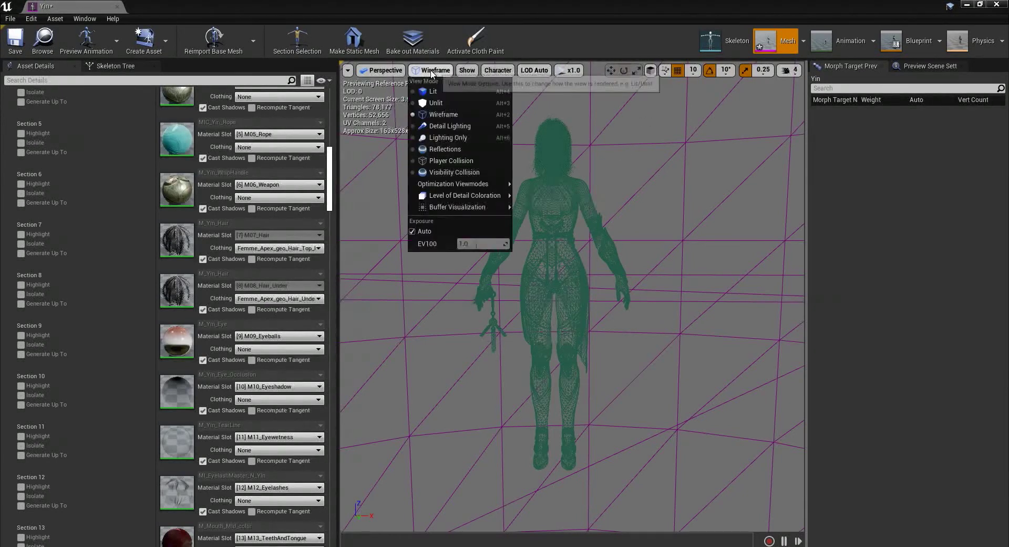
pyautogui.click(437, 92)
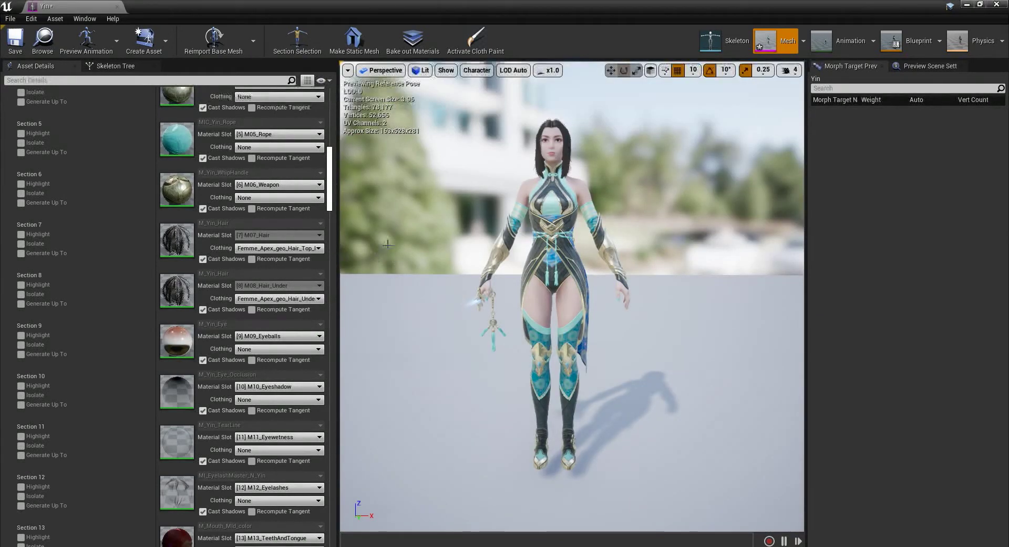
pyautogui.keyDown('alt'); pyautogui.moveTo(479, 206); pyautogui.dragTo(551, 215); pyautogui.keyUp('alt')
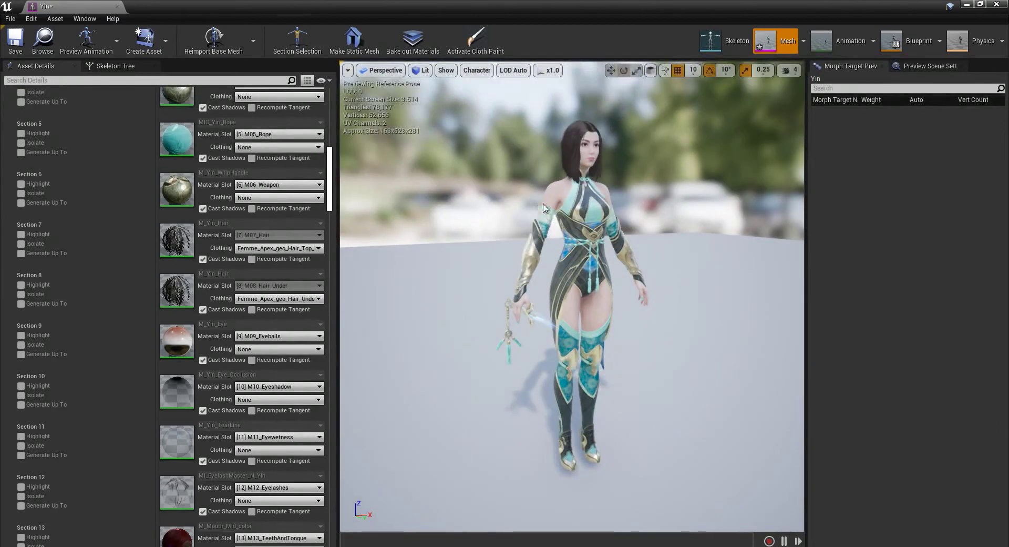
pyautogui.scroll(3, 566, 212)
pyautogui.keyDown('alt'); pyautogui.moveTo(565, 210); pyautogui.dragTo(560, 207, button='right'); pyautogui.keyUp('alt')
pyautogui.keyDown('alt'); pyautogui.moveTo(560, 207); pyautogui.dragTo(550, 194, button='middle'); pyautogui.keyUp('alt')
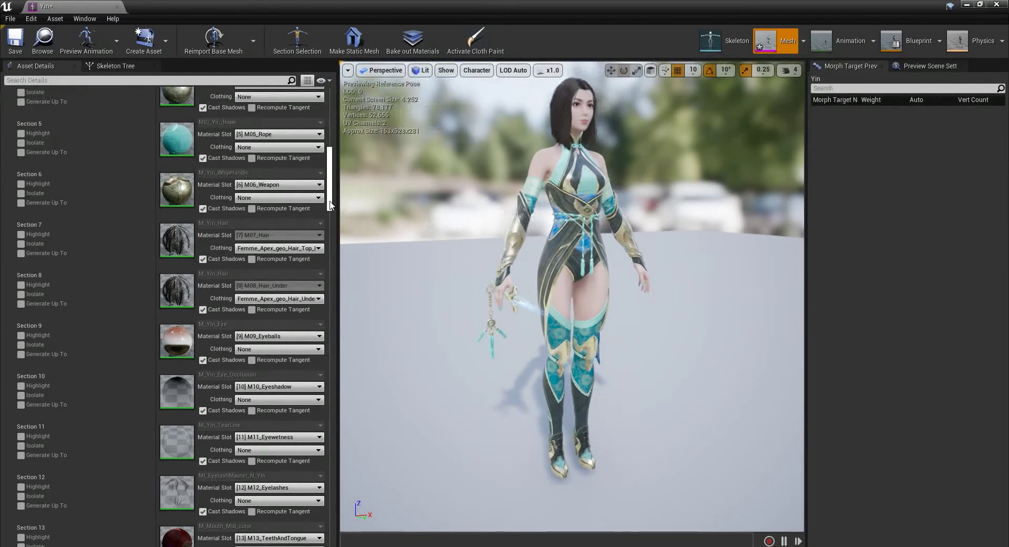
# - Collapse the Material Slots category and bring the LOD Picker and LOD 0 sections into view
pyautogui.moveTo(332, 201); pyautogui.dragTo(342, 85)
pyautogui.click(39, 95)
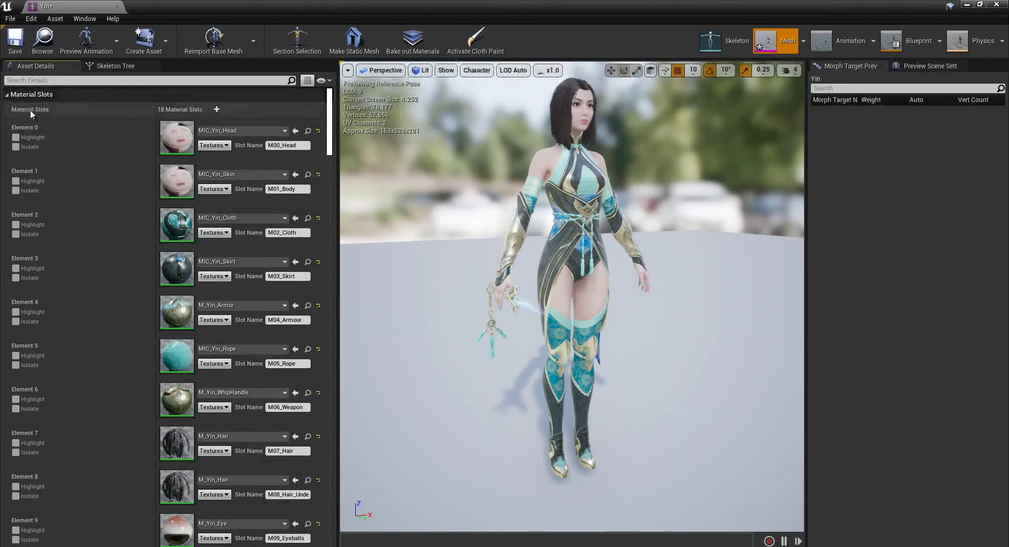
pyautogui.click(7, 95)
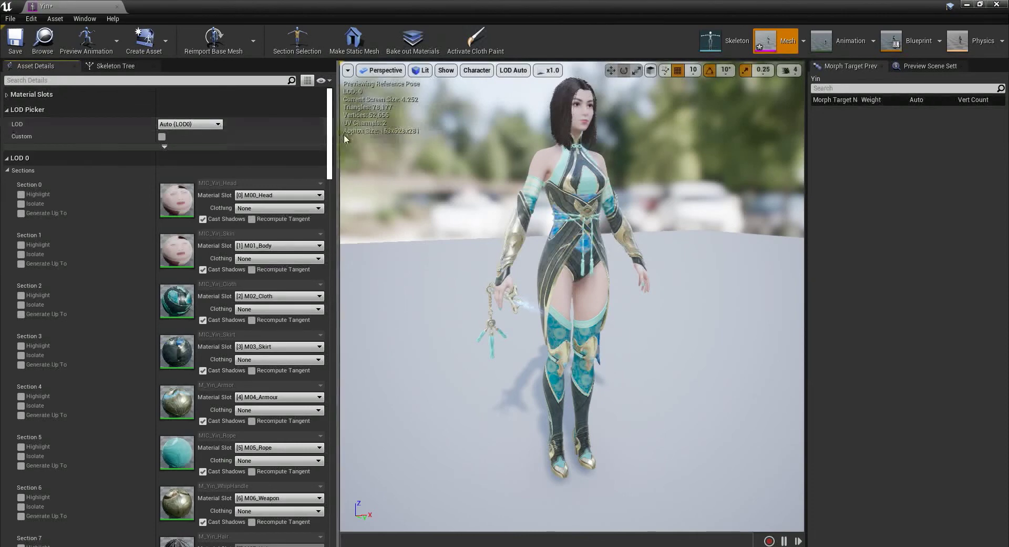
pyautogui.moveTo(330, 132); pyautogui.dragTo(332, 143)
pyautogui.moveTo(331, 143); pyautogui.dragTo(331, 143)
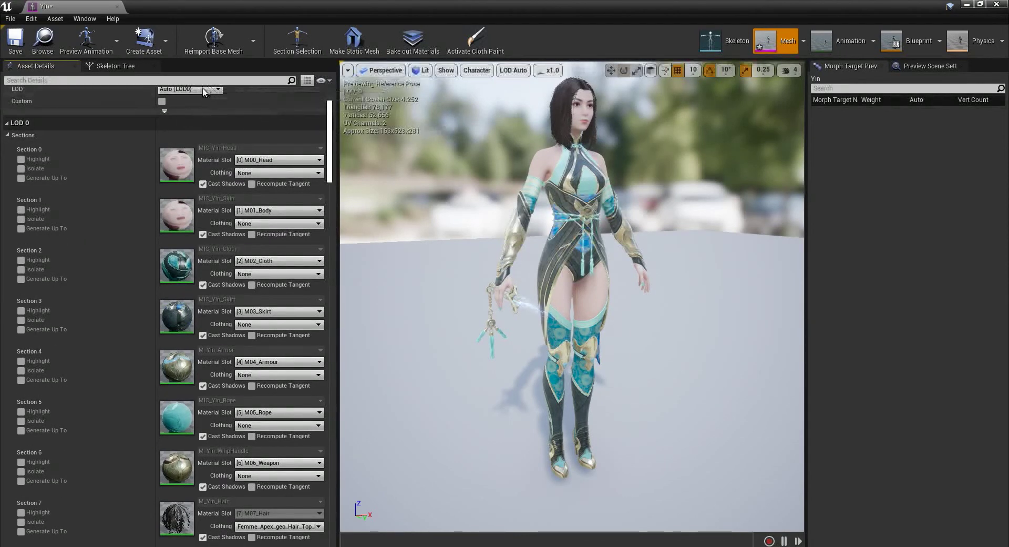
pyautogui.moveTo(331, 126)
pyautogui.mouseDown()
pyautogui.moveTo(331, 176)
pyautogui.moveTo(342, 129)
pyautogui.mouseUp()
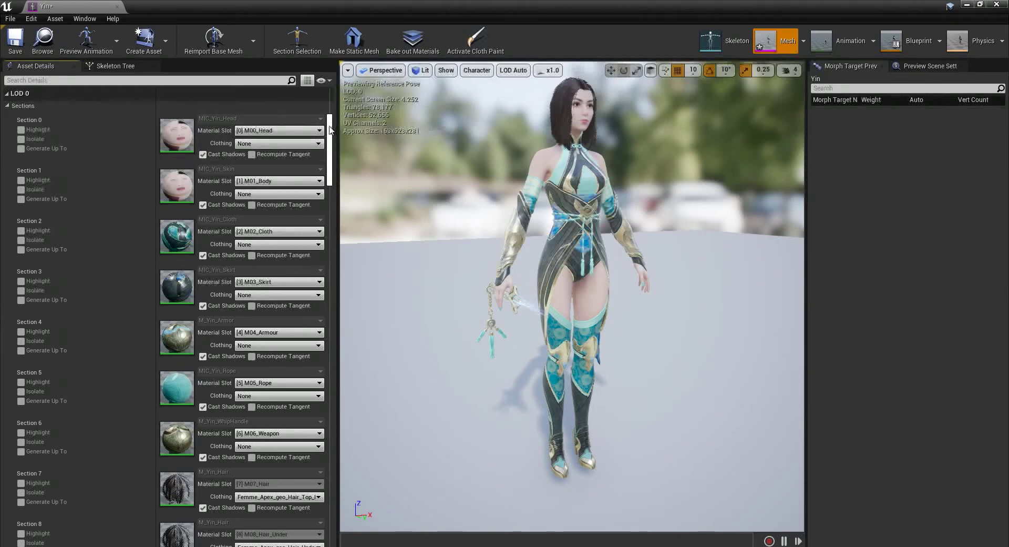
pyautogui.scroll(-1, 330, 129)
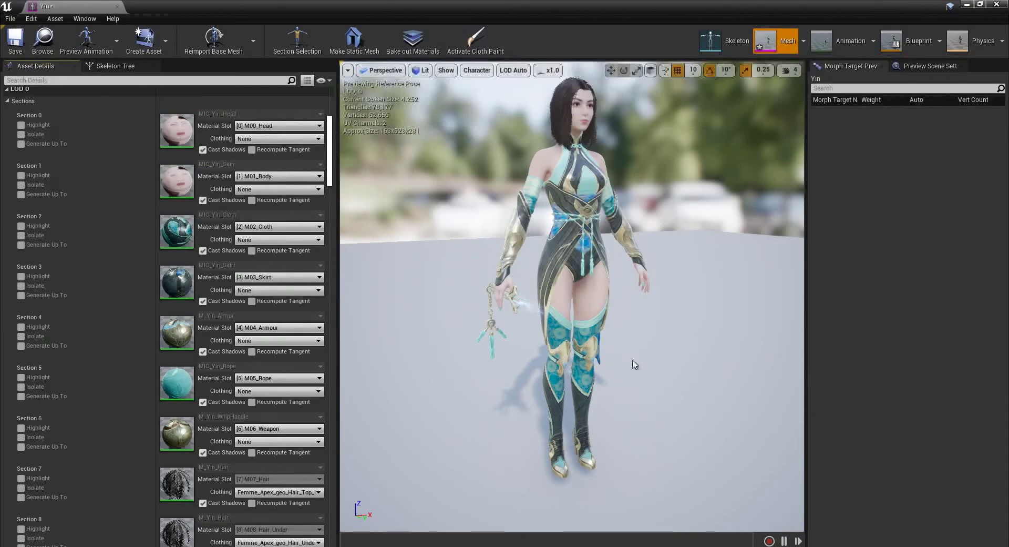
# - Examine the lit character from far away and close up to check its level of detail
pyautogui.scroll(-10, 685, 268)
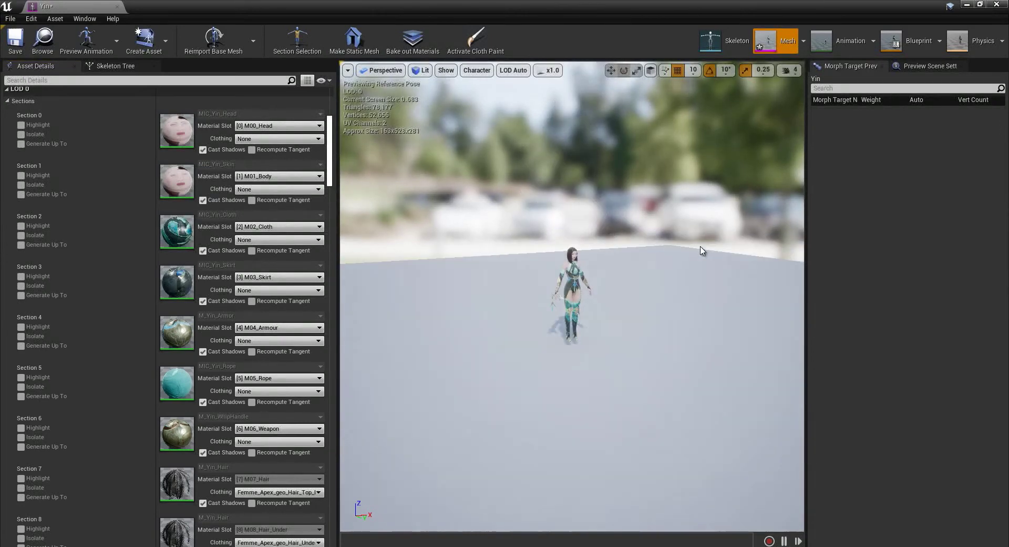
pyautogui.scroll(12, 628, 284)
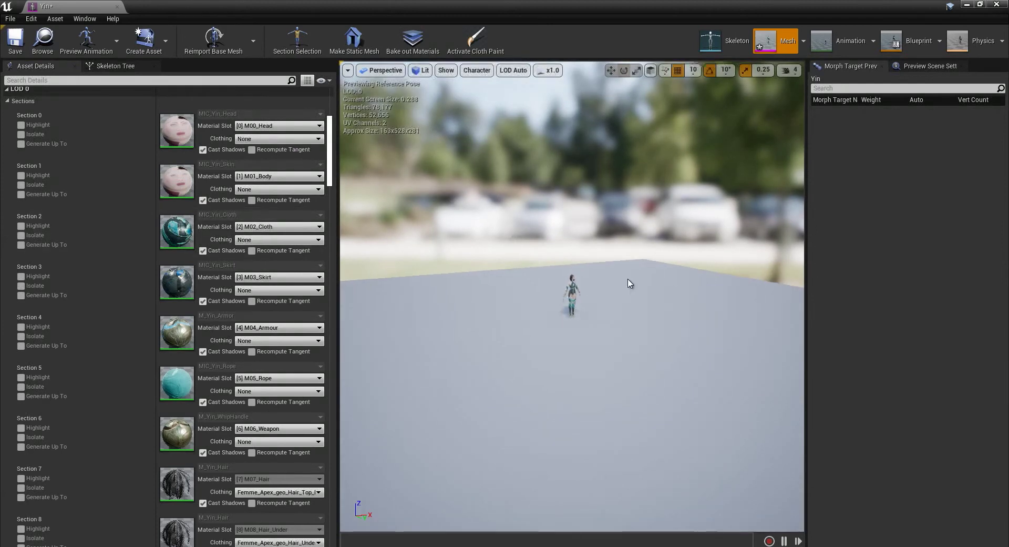
pyautogui.scroll(-8, 750, 356)
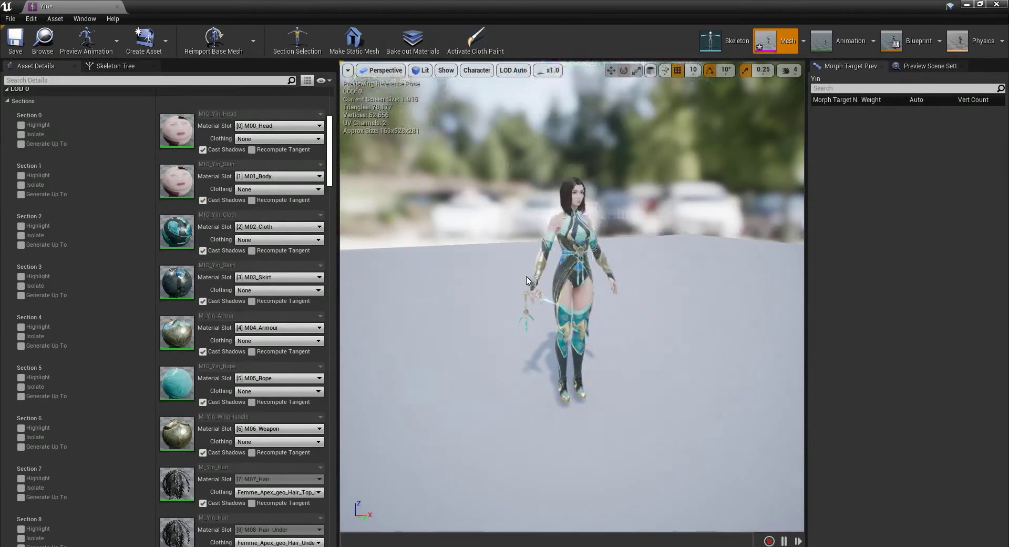
pyautogui.scroll(4, 644, 314)
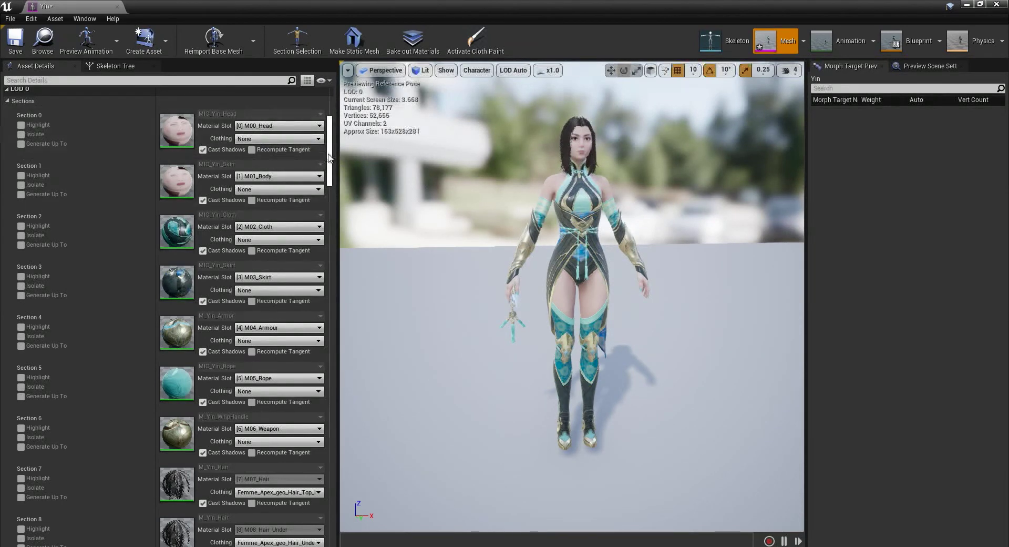
# - Set the mesh's Number of LODs to 5 in the LOD Settings and apply the changes to generate them
pyautogui.moveTo(331, 158); pyautogui.dragTo(344, 246)
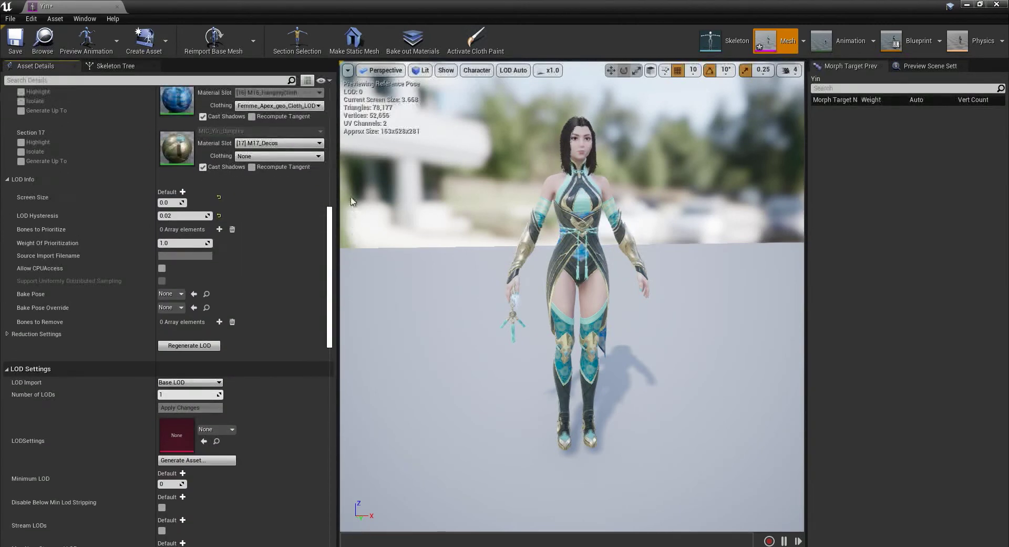
pyautogui.scroll(-2, 333, 232)
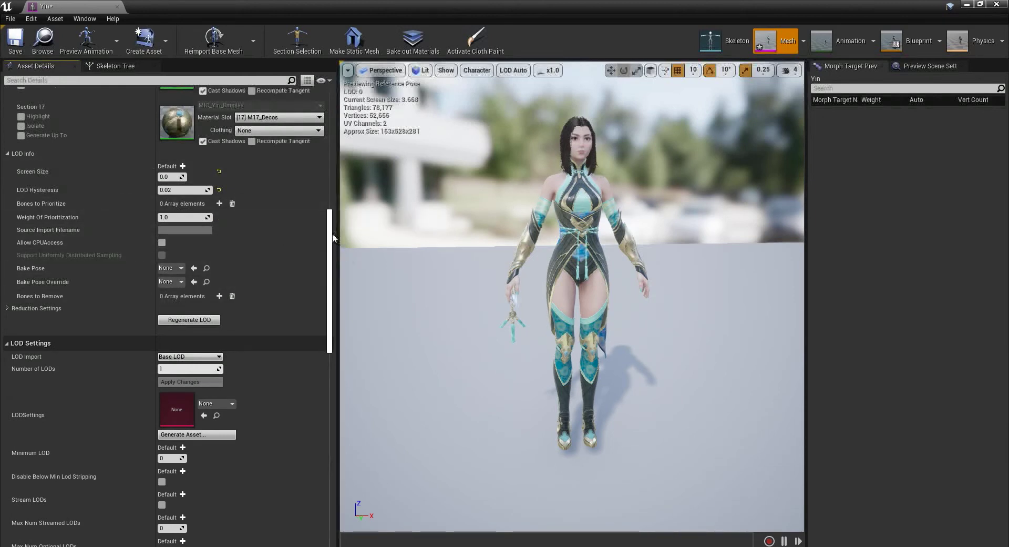
pyautogui.scroll(-1, 331, 230)
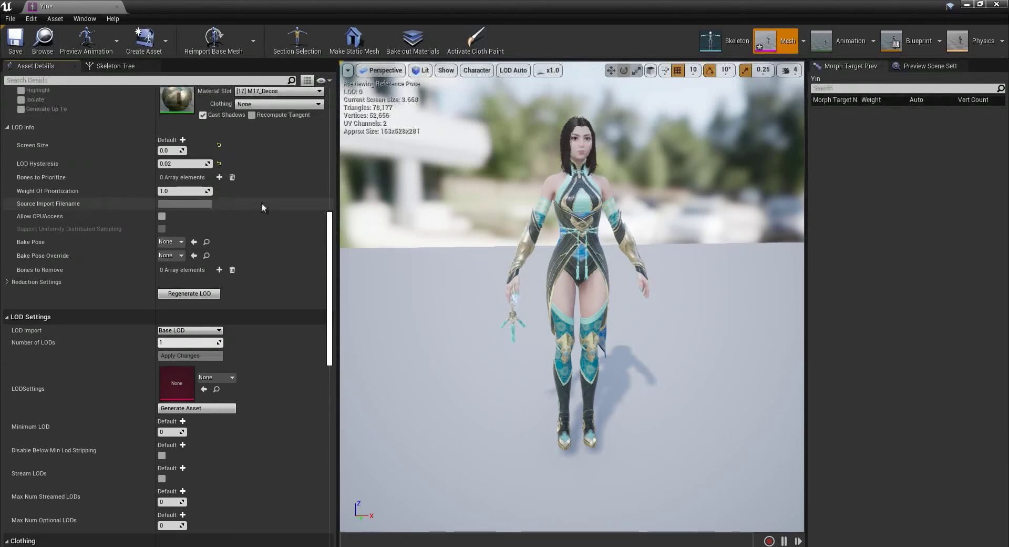
pyautogui.scroll(-3, 333, 223)
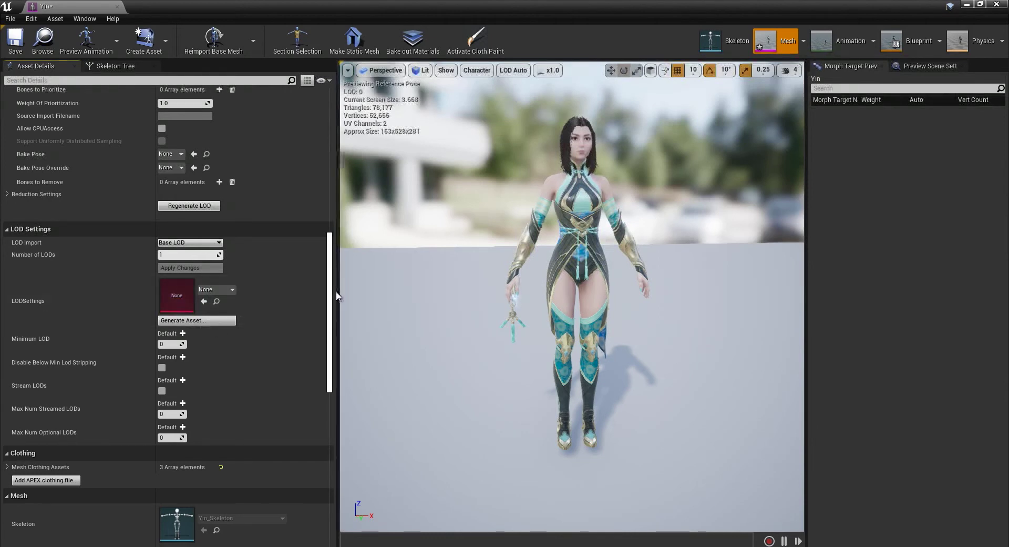
pyautogui.scroll(5, 333, 293)
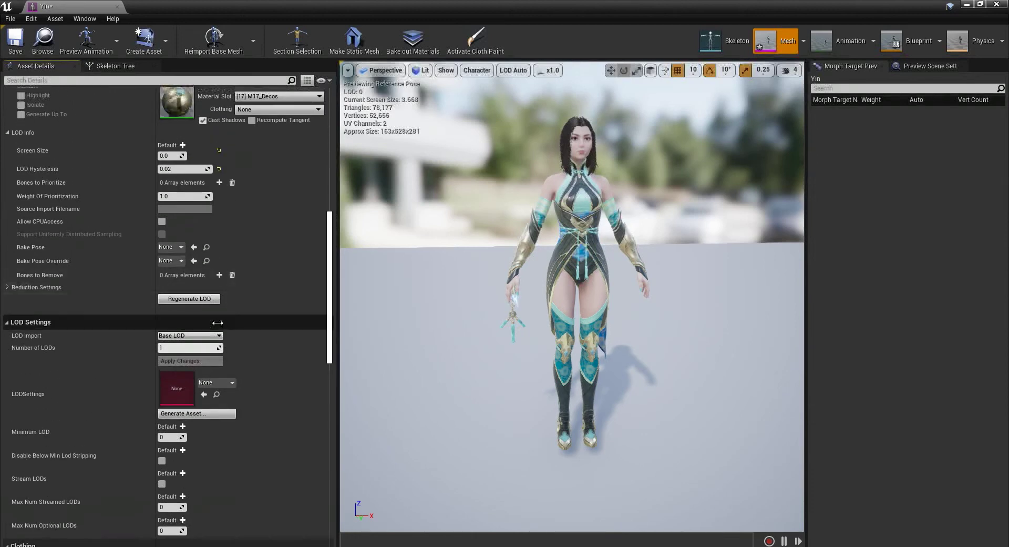
pyautogui.click(184, 348)
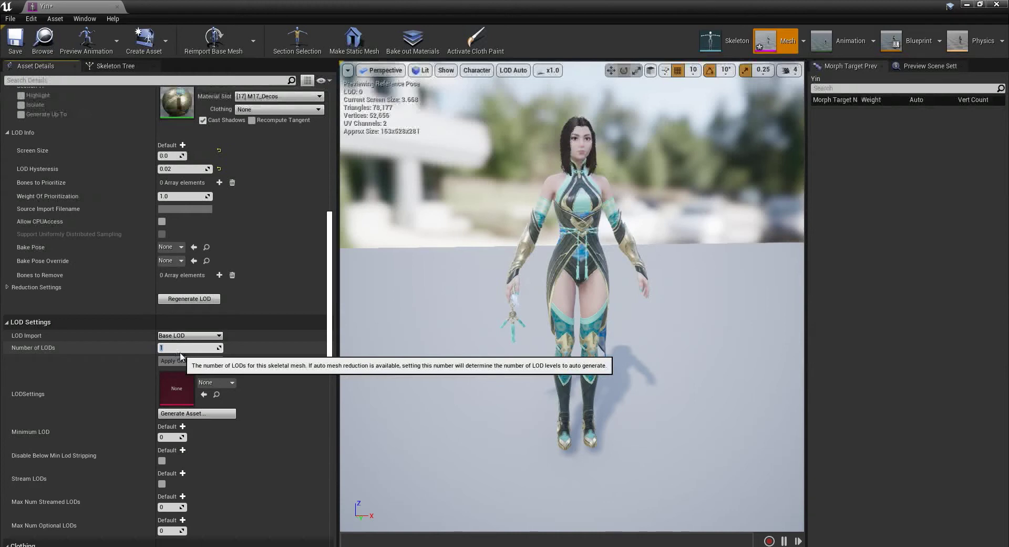
pyautogui.press('Return')
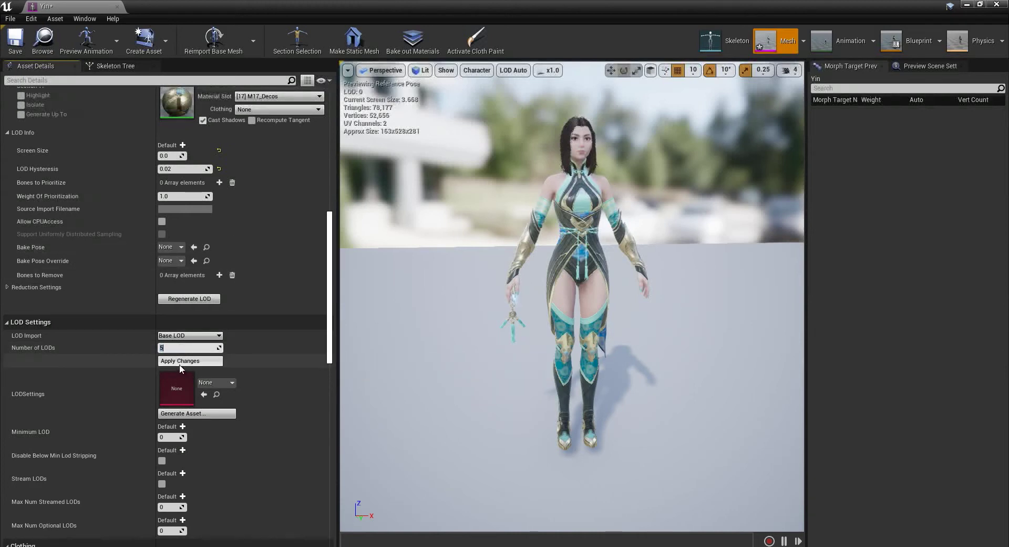
pyautogui.click(182, 363)
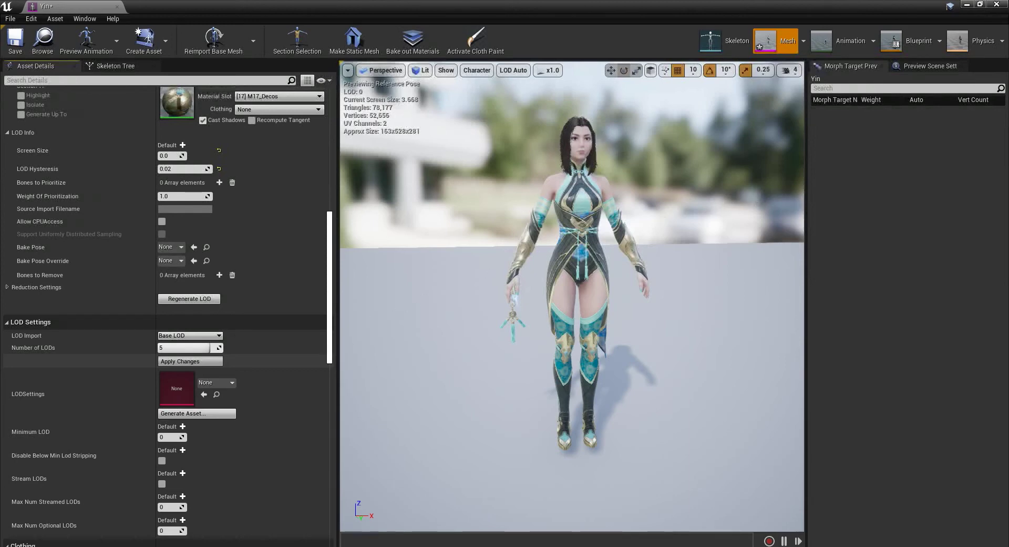
# - Examine the character from close up to far away in LOD Auto to find where LOD 0 switches to LOD 1
pyautogui.scroll(10, 168, 310)
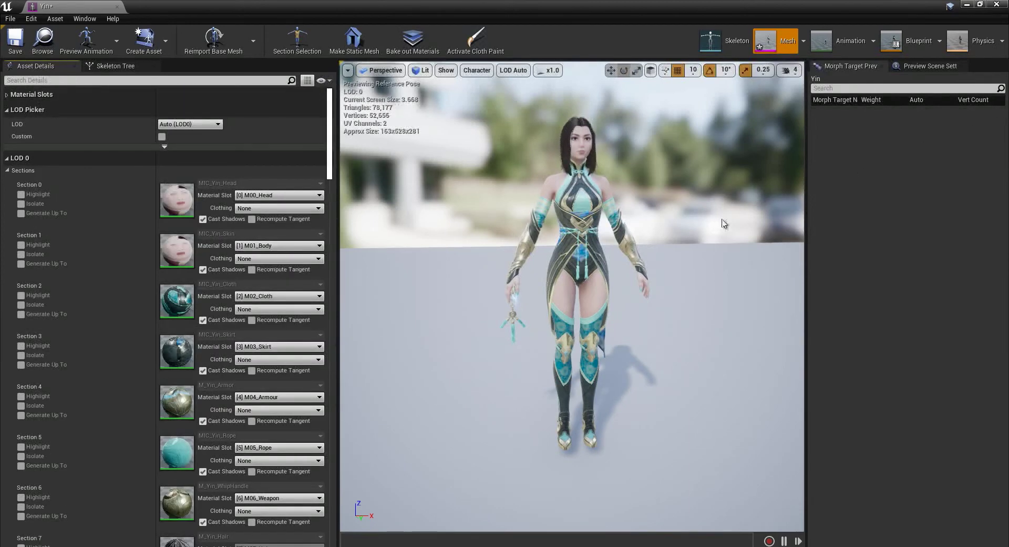
pyautogui.scroll(2, 704, 237)
pyautogui.moveTo(694, 234)
pyautogui.mouseDown(button='middle')
pyautogui.moveTo(664, 258)
pyautogui.moveTo(680, 238)
pyautogui.mouseUp(button='middle')
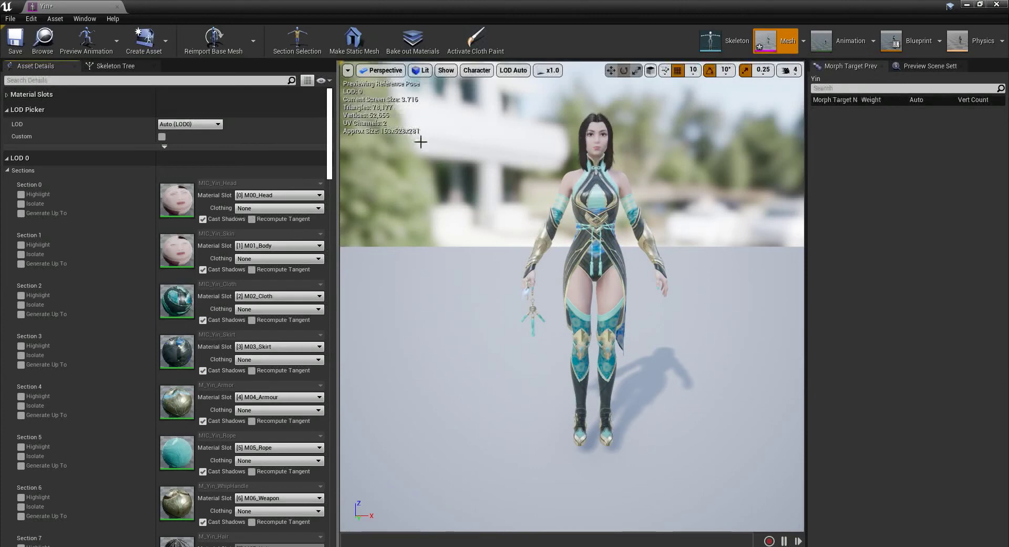
pyautogui.keyDown('alt'); pyautogui.moveTo(609, 213); pyautogui.dragTo(592, 200); pyautogui.keyUp('alt')
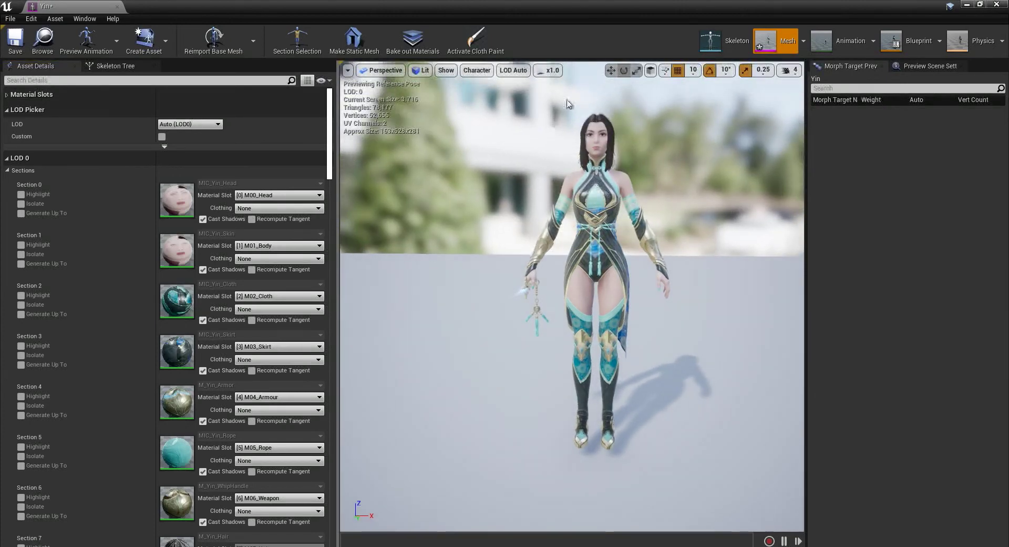
pyautogui.scroll(-10, 557, 198)
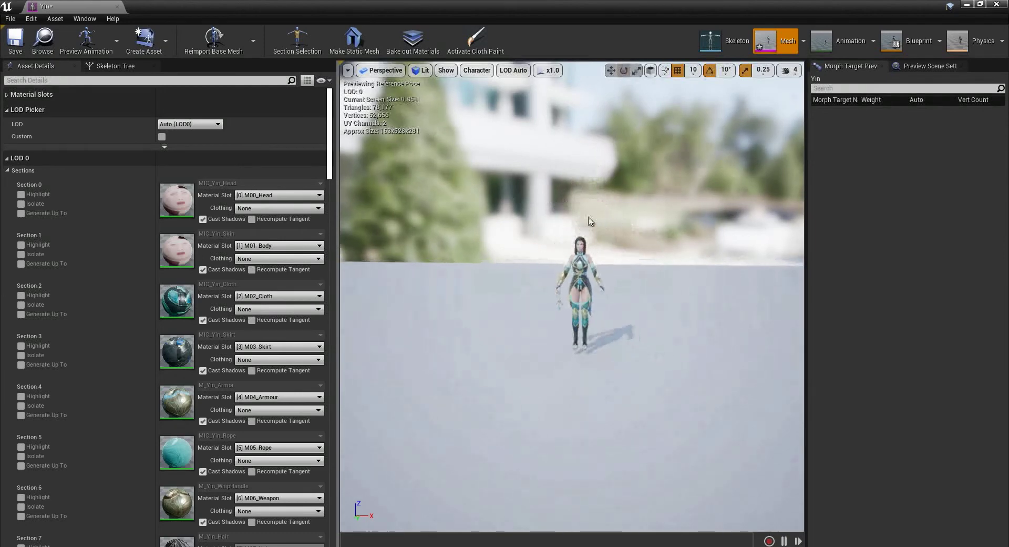
pyautogui.scroll(-4, 497, 210)
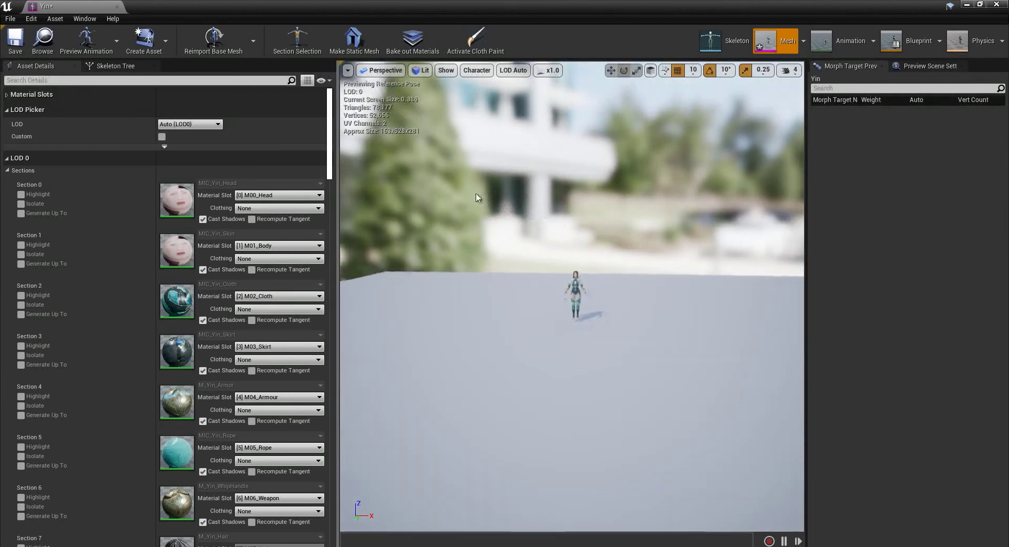
pyautogui.scroll(-2, 644, 240)
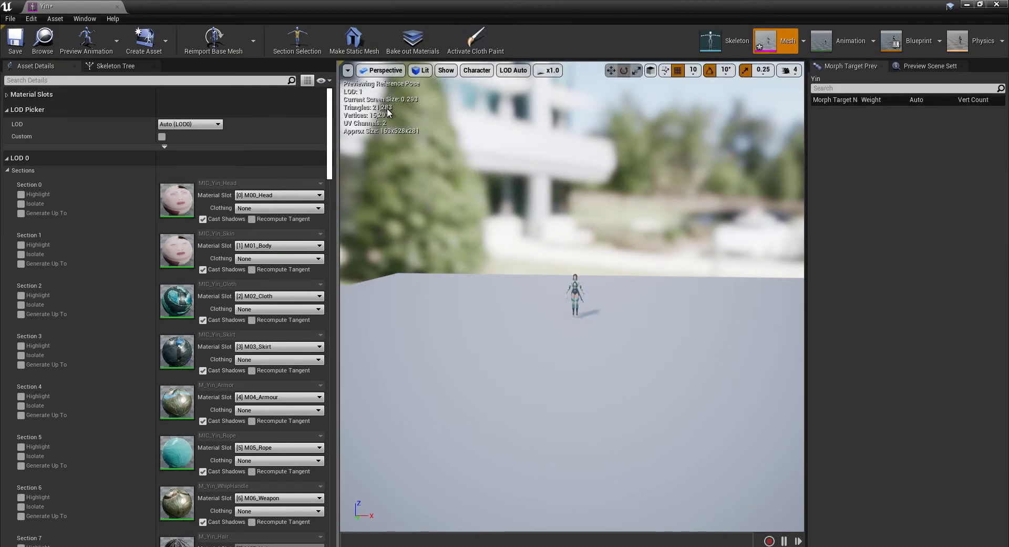
pyautogui.scroll(2, 599, 172)
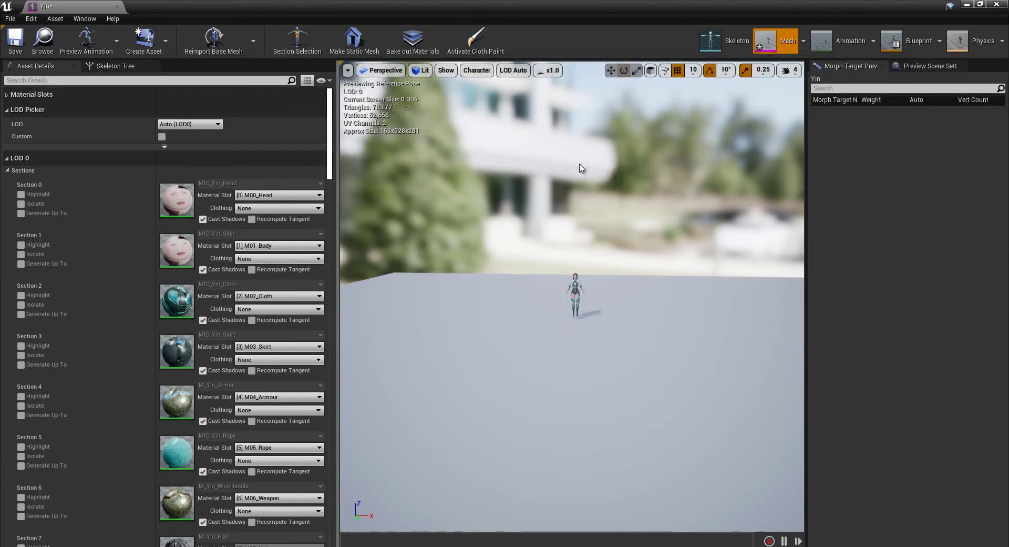
pyautogui.scroll(-2, 580, 168)
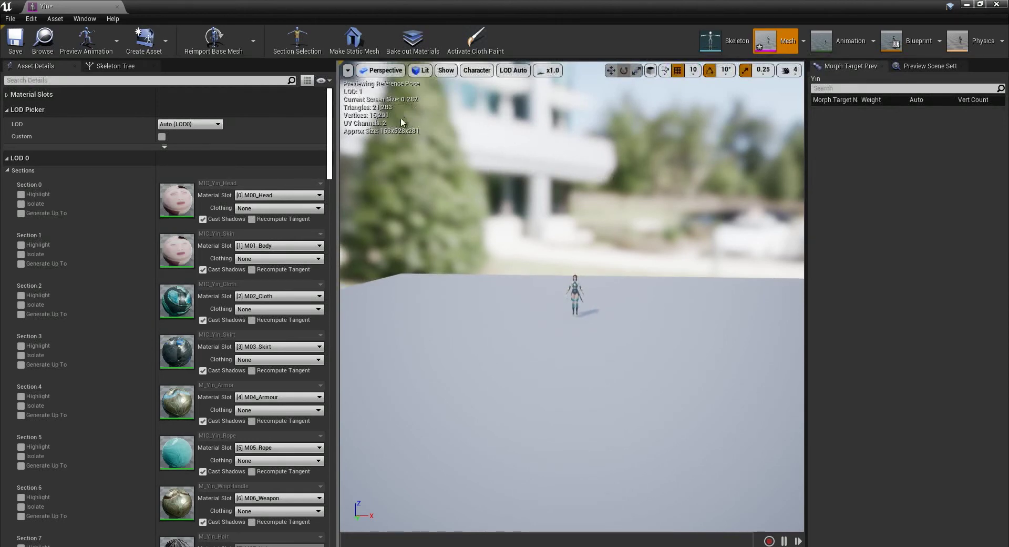
# - Check the switch between LOD 1 and LOD 2 at greater distance, and return to a close view of the character
pyautogui.scroll(-5, 604, 226)
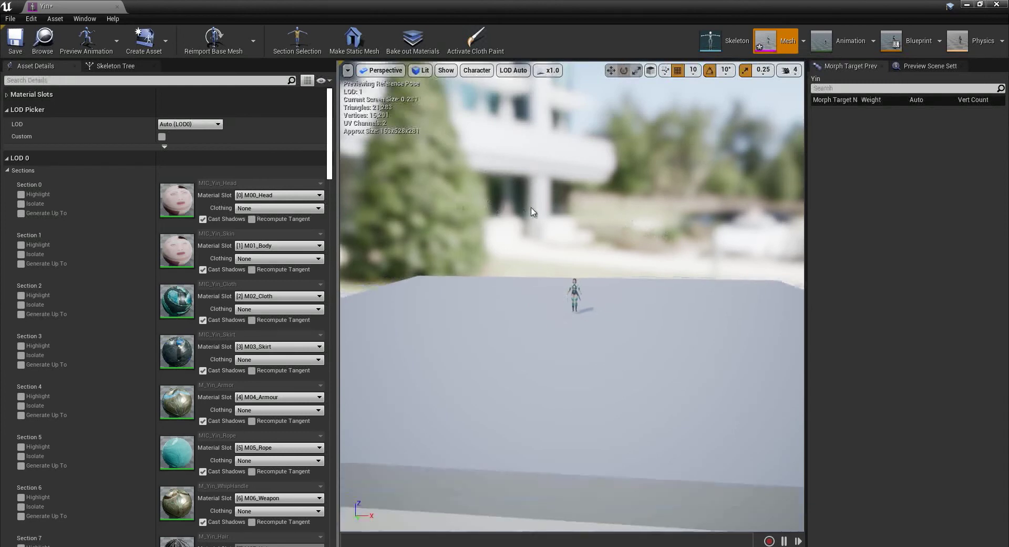
pyautogui.scroll(-1, 474, 174)
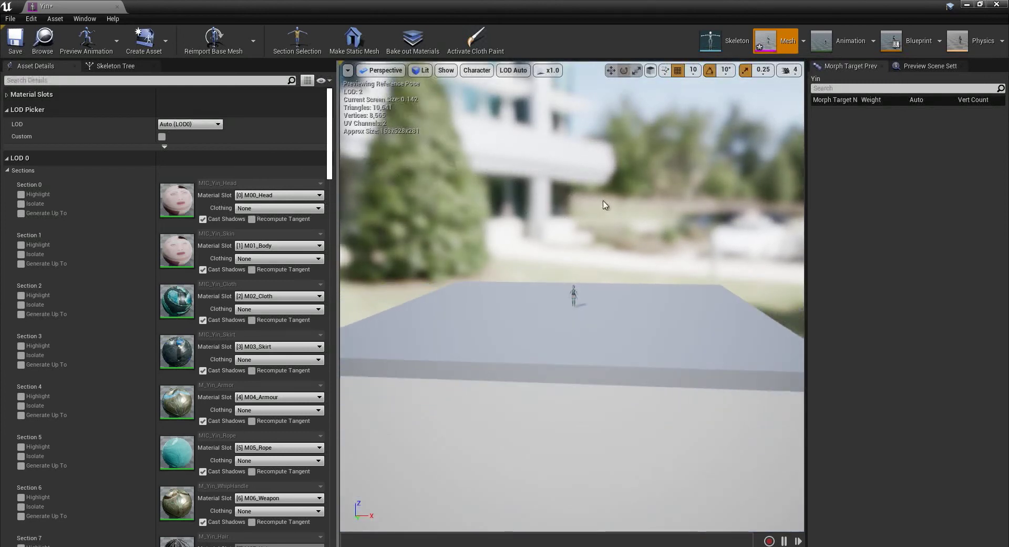
pyautogui.scroll(-1, 608, 208)
pyautogui.scroll(-2, 715, 208)
pyautogui.scroll(2, 630, 205)
pyautogui.scroll(-1, 619, 207)
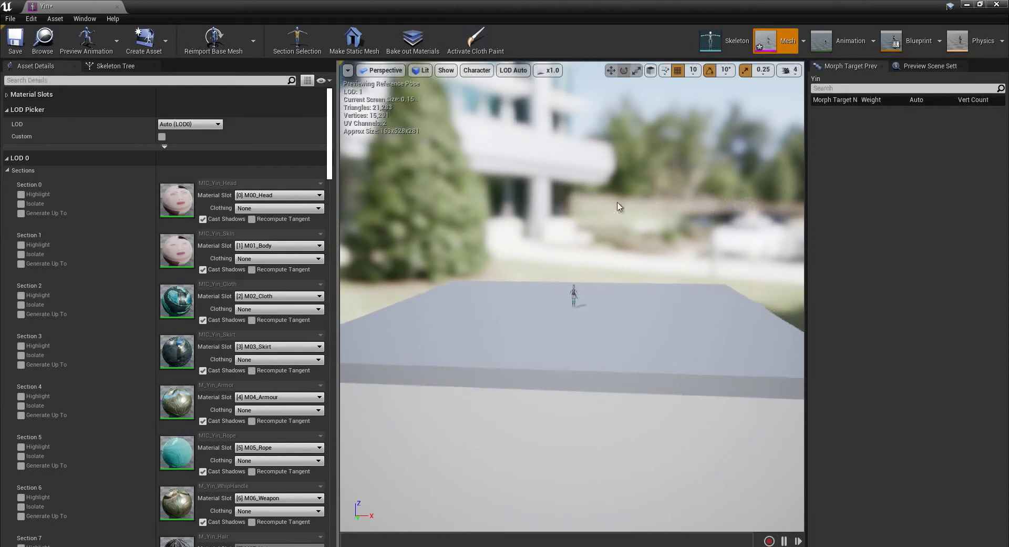
pyautogui.scroll(2, 683, 197)
pyautogui.scroll(5, 517, 188)
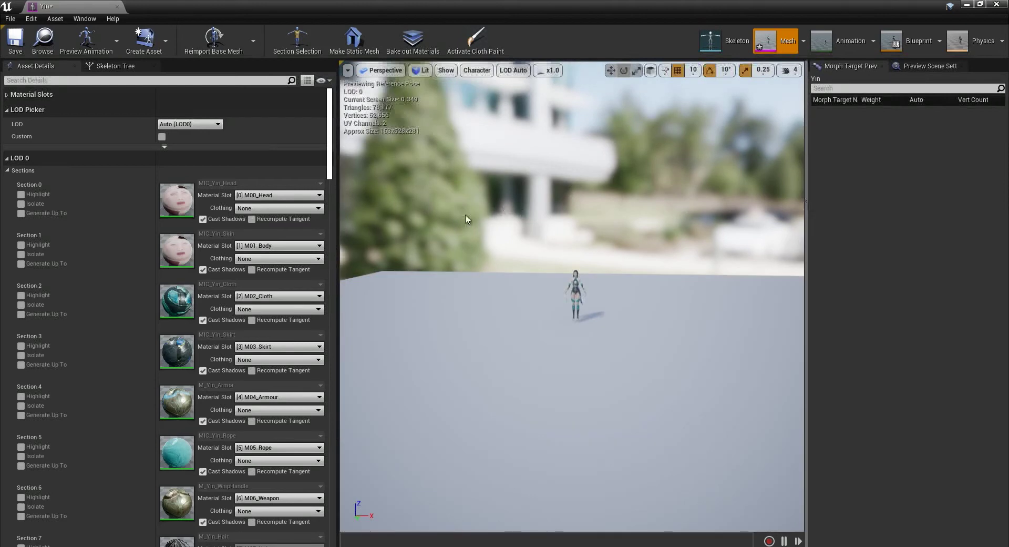
pyautogui.scroll(10, 505, 210)
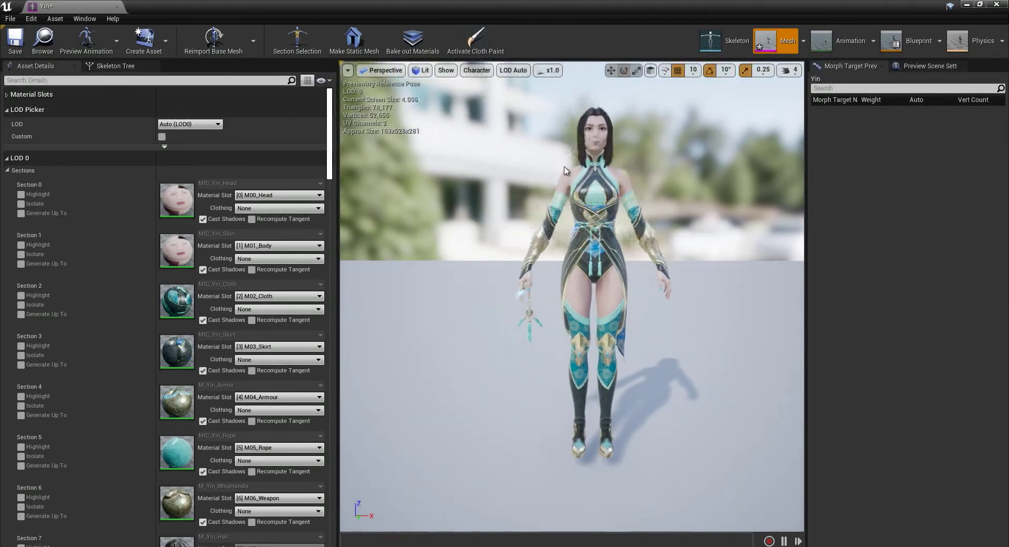
# - Preview the character at LOD 1, LOD 2, LOD 3 and LOD 4 in turn, and return the preview to LOD Auto
pyautogui.click(513, 70)
pyautogui.click(514, 114)
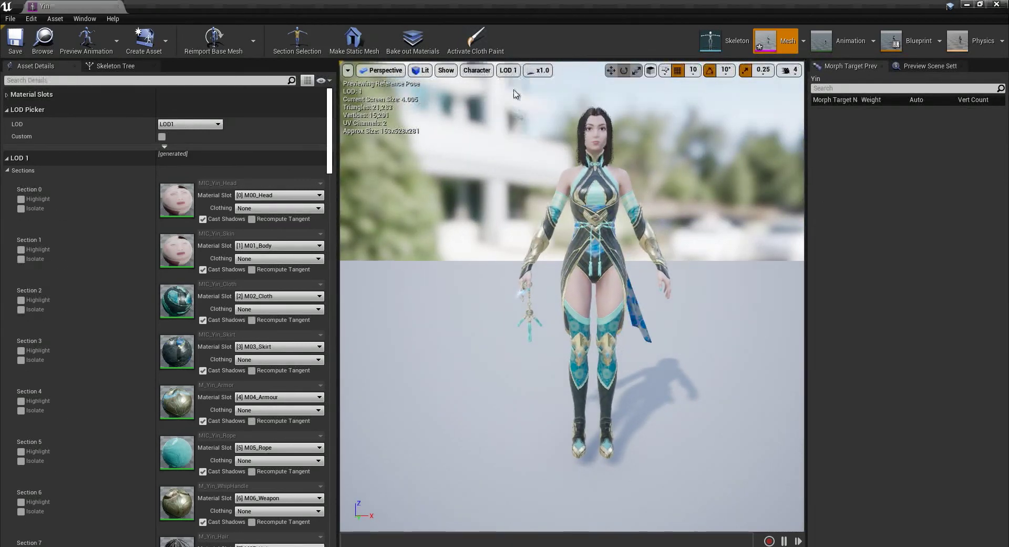
pyautogui.click(507, 70)
pyautogui.click(515, 126)
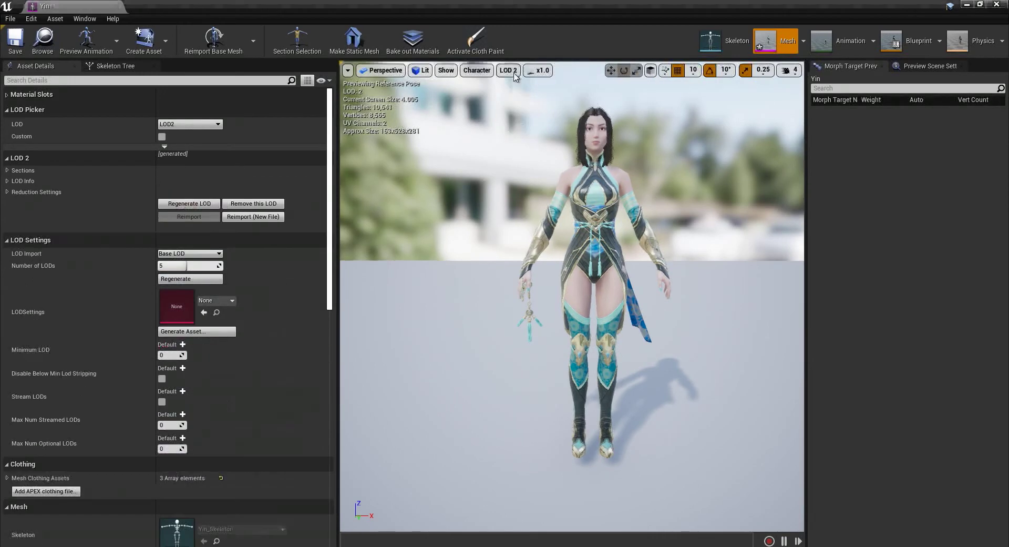
pyautogui.click(509, 70)
pyautogui.click(523, 138)
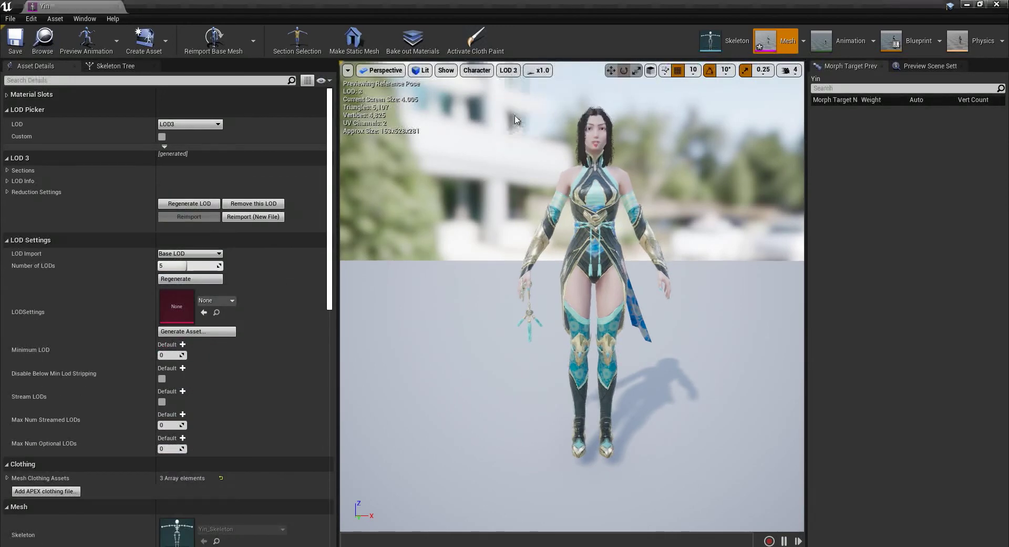
pyautogui.click(517, 71)
pyautogui.click(529, 149)
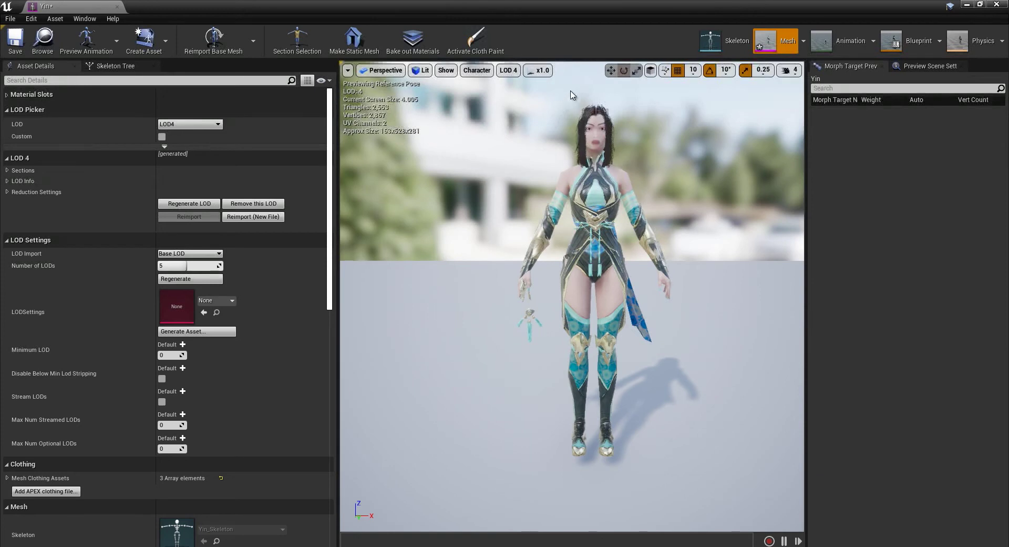
pyautogui.click(509, 71)
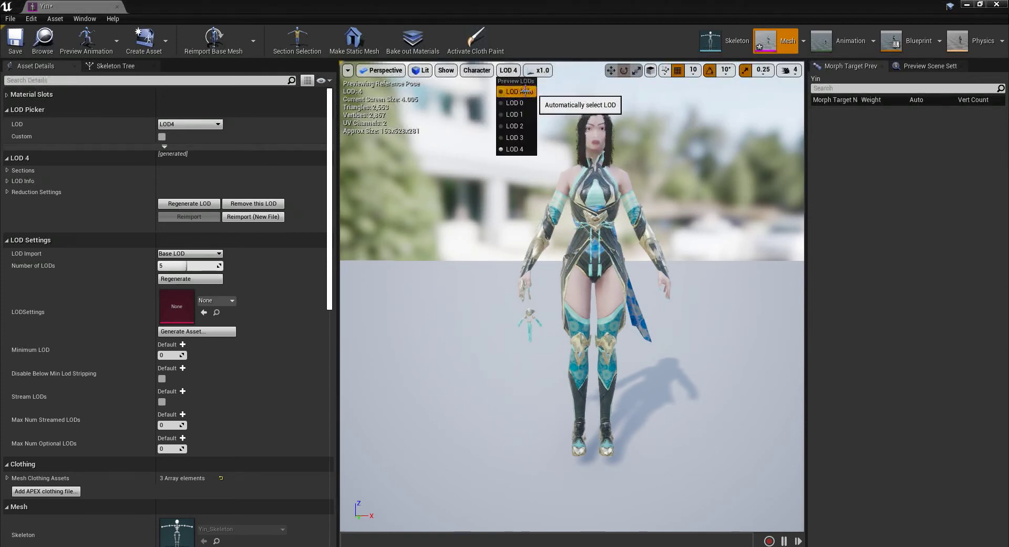
pyautogui.click(514, 91)
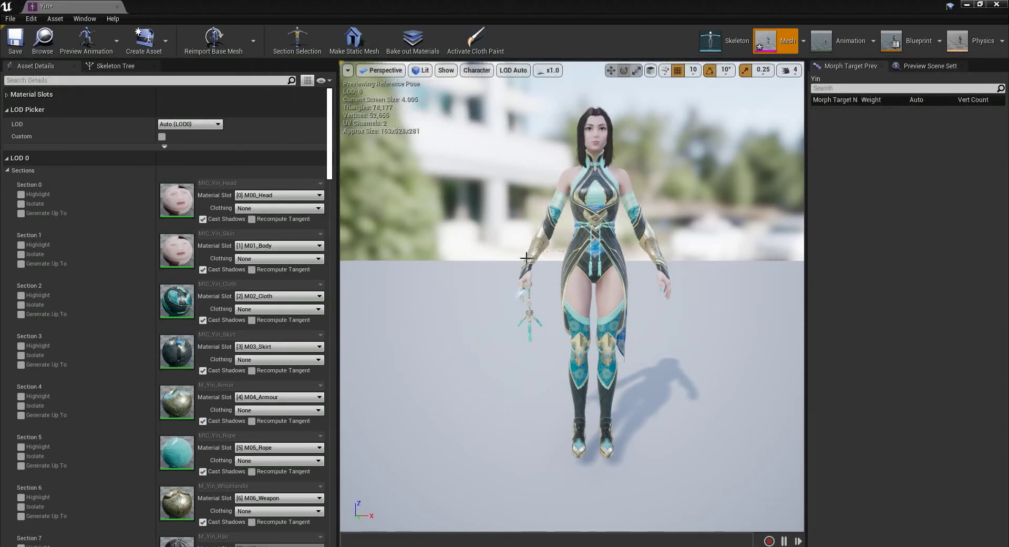
# - Compare the hanging cloth and the section settings between LOD 1 and LOD 0, ending on the LOD 1 preview
pyautogui.keyDown('alt'); pyautogui.moveTo(590, 264); pyautogui.dragTo(555, 266); pyautogui.keyUp('alt')
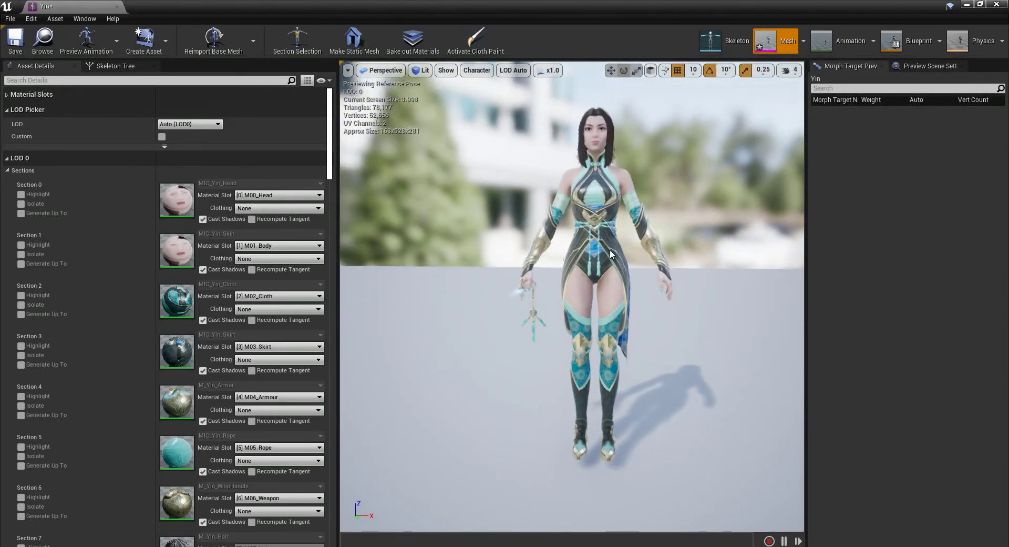
pyautogui.moveTo(609, 249); pyautogui.dragTo(615, 244, button='middle')
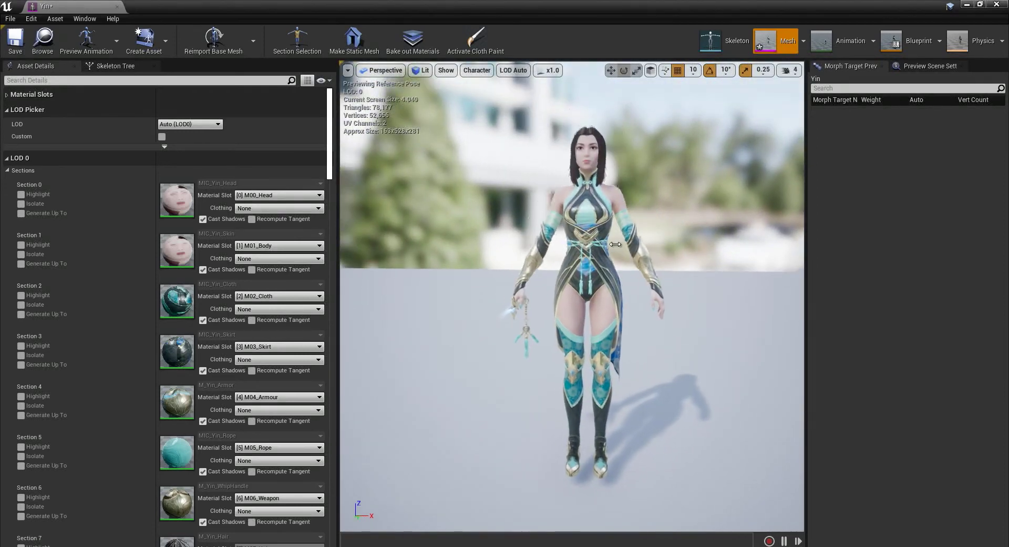
pyautogui.click(513, 70)
pyautogui.click(524, 115)
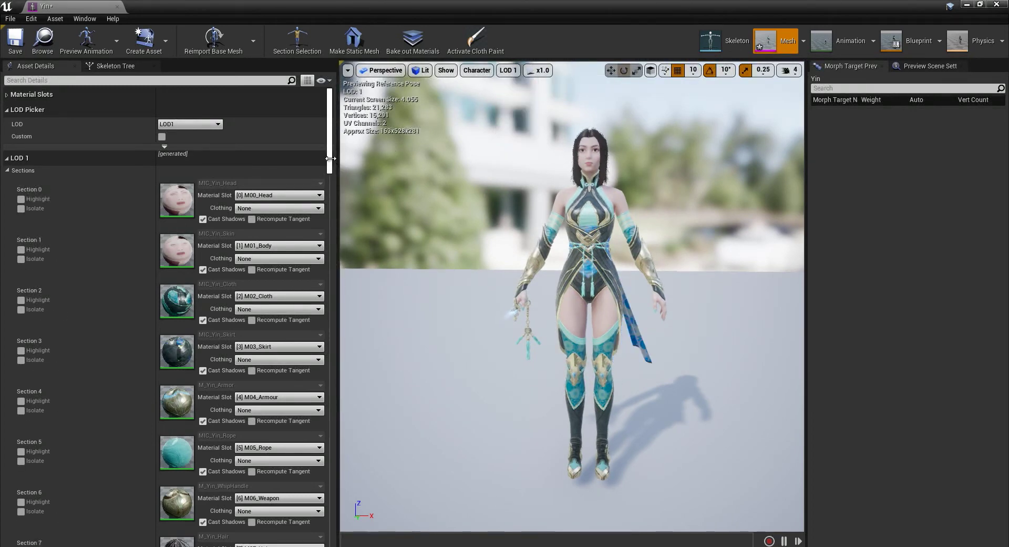
pyautogui.moveTo(330, 161); pyautogui.dragTo(337, 239)
pyautogui.click(507, 70)
pyautogui.click(519, 102)
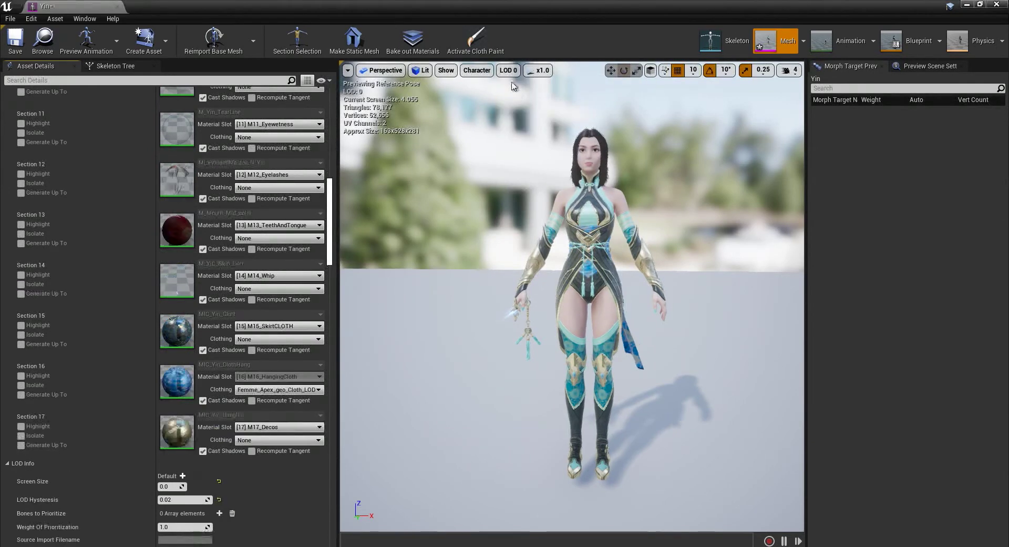
pyautogui.click(508, 70)
pyautogui.click(517, 114)
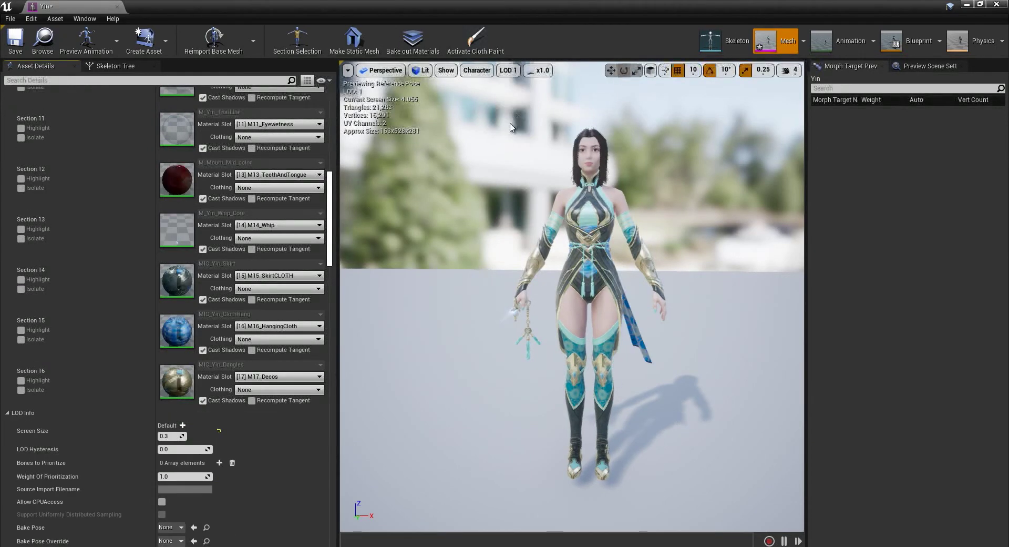
# - Switch the preview to LOD 0 and bring the clothing assignments of its hair sections into view
pyautogui.moveTo(329, 208); pyautogui.dragTo(337, 117)
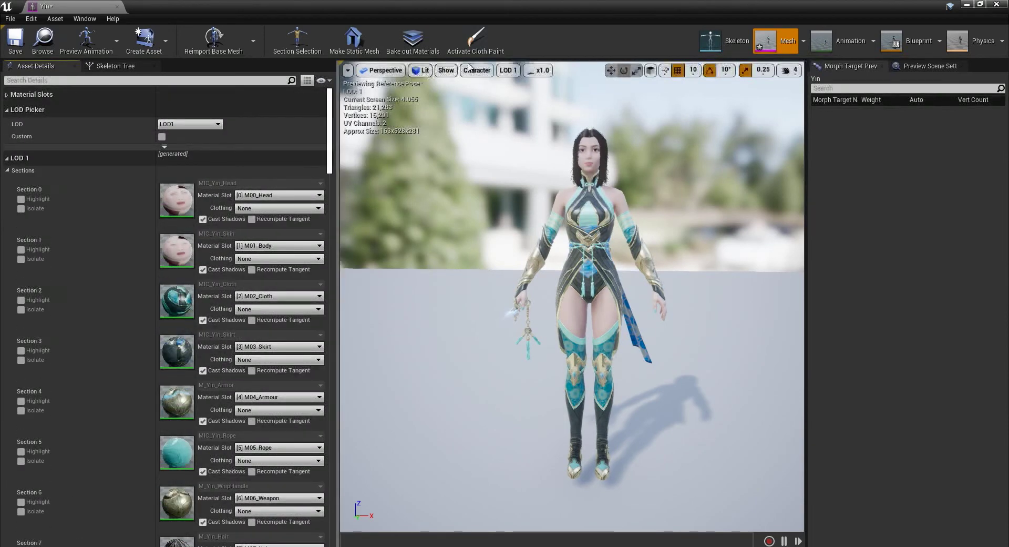
pyautogui.click(508, 70)
pyautogui.click(532, 104)
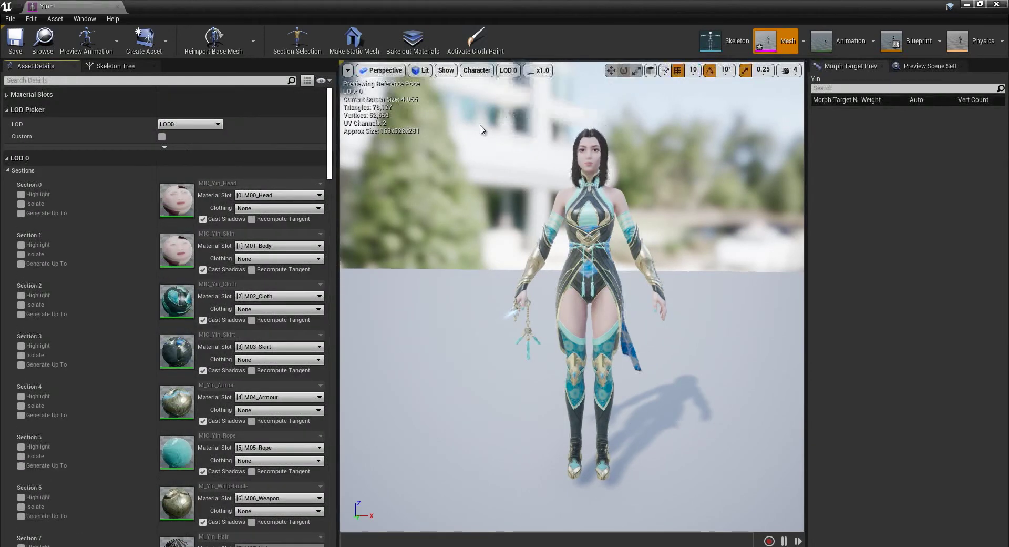
pyautogui.moveTo(330, 153); pyautogui.dragTo(342, 175)
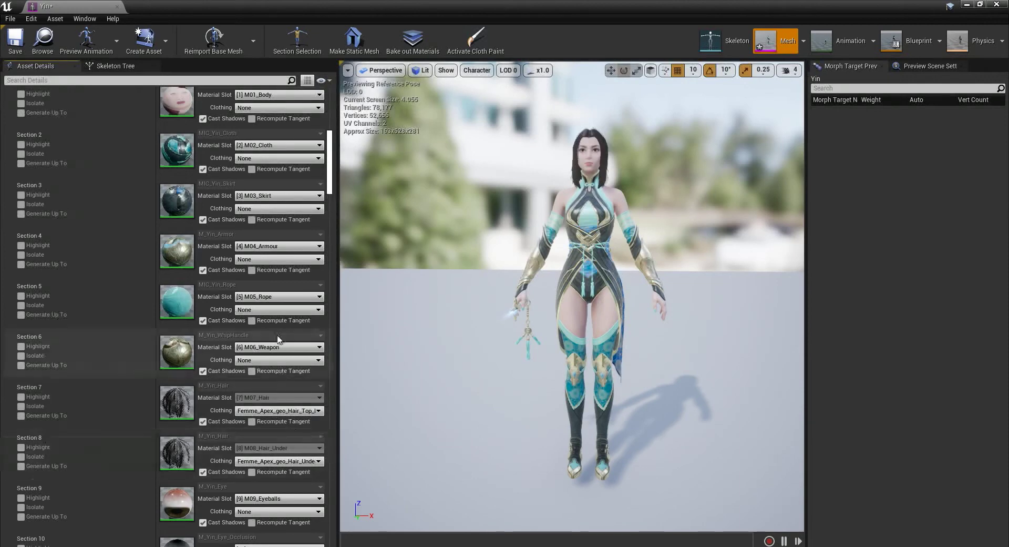
# - Preview LOD 1 and assign the Femme_Apex_geo_Cloth_LOD0 - LOD1 clothing to its M16_HangingCloth section
pyautogui.moveTo(330, 178); pyautogui.dragTo(335, 222)
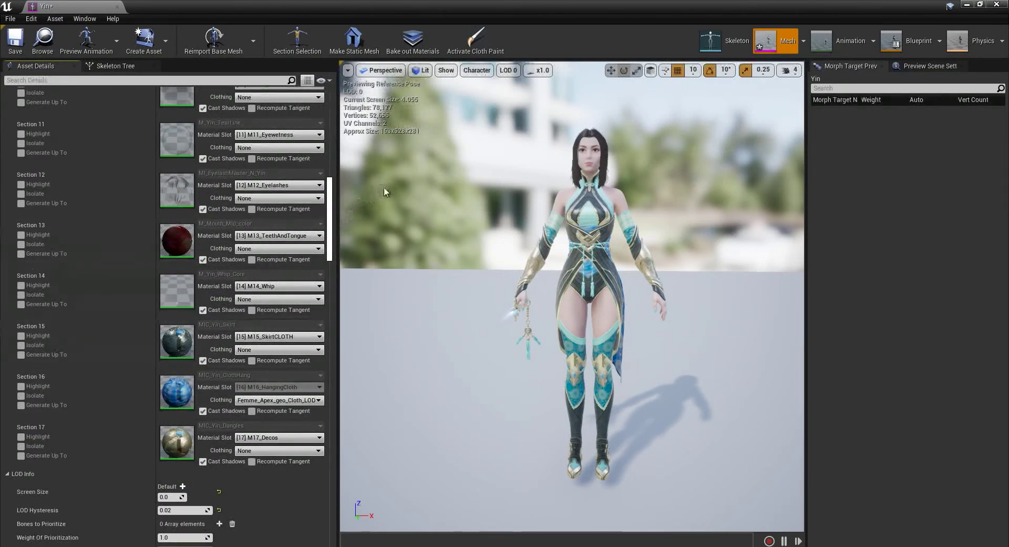
pyautogui.click(508, 69)
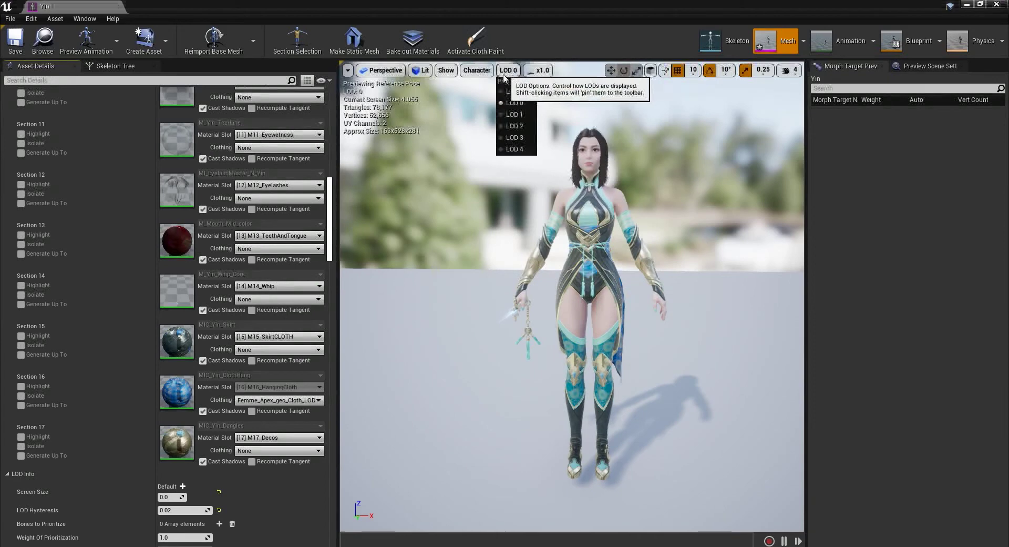
pyautogui.click(525, 115)
pyautogui.click(314, 350)
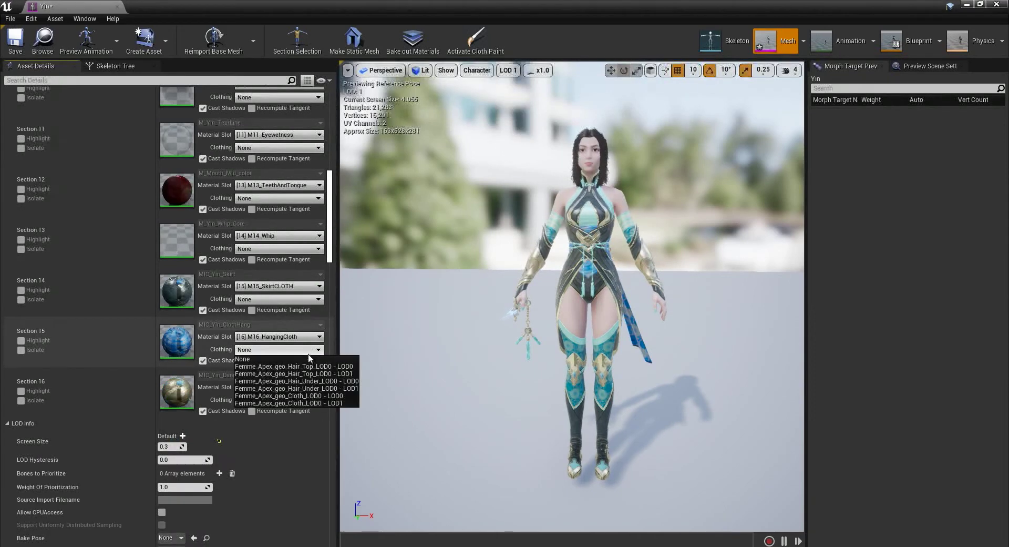
pyautogui.click(347, 366)
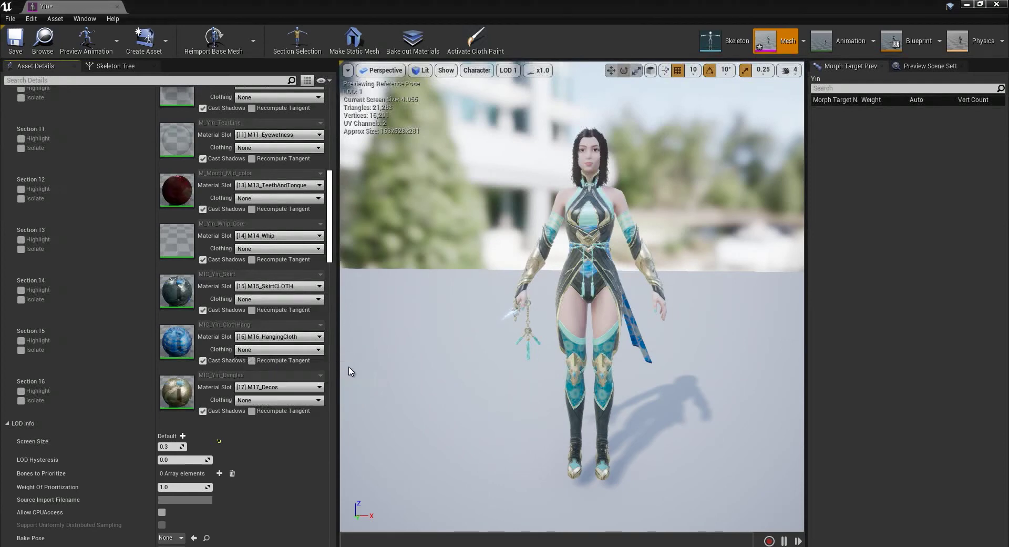
pyautogui.click(318, 350)
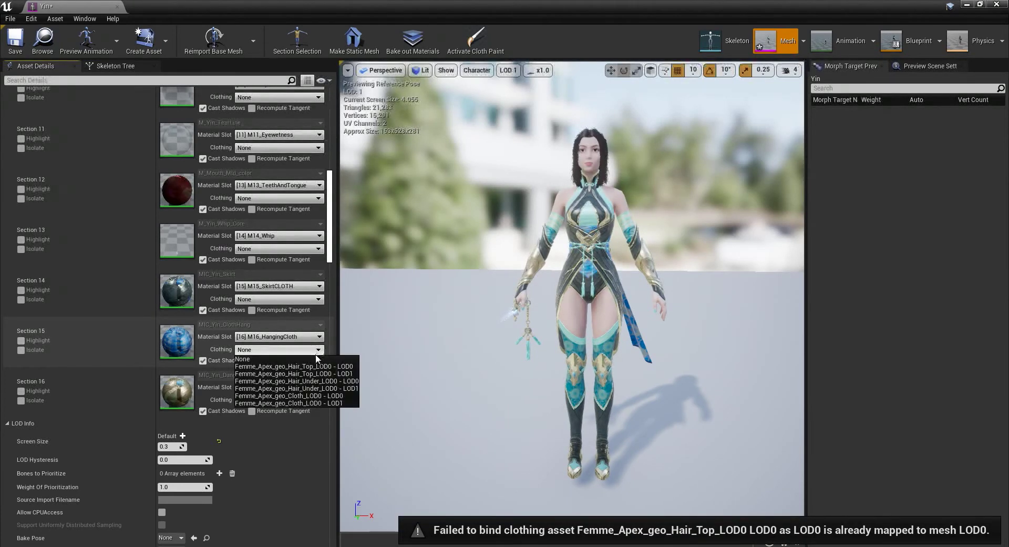
pyautogui.click(331, 402)
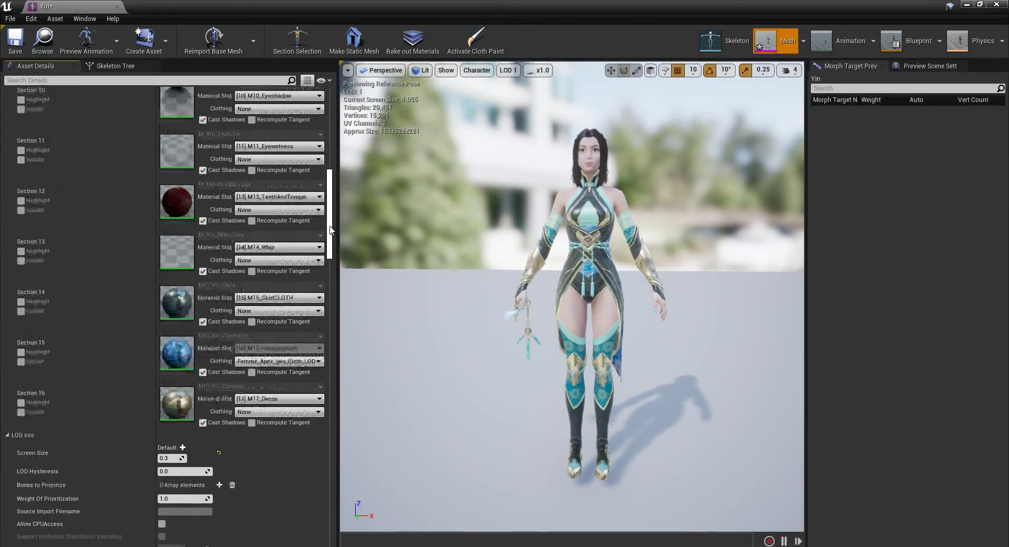
# - Assign Femme_Apex_geo_Hair_Top_LOD0 - LOD1 to LOD 1's M07_Hair section and Femme_Apex_geo_Hair_Under_LOD0 - LOD1 to its M08_Hair_Under section
pyautogui.scroll(10, 329, 231)
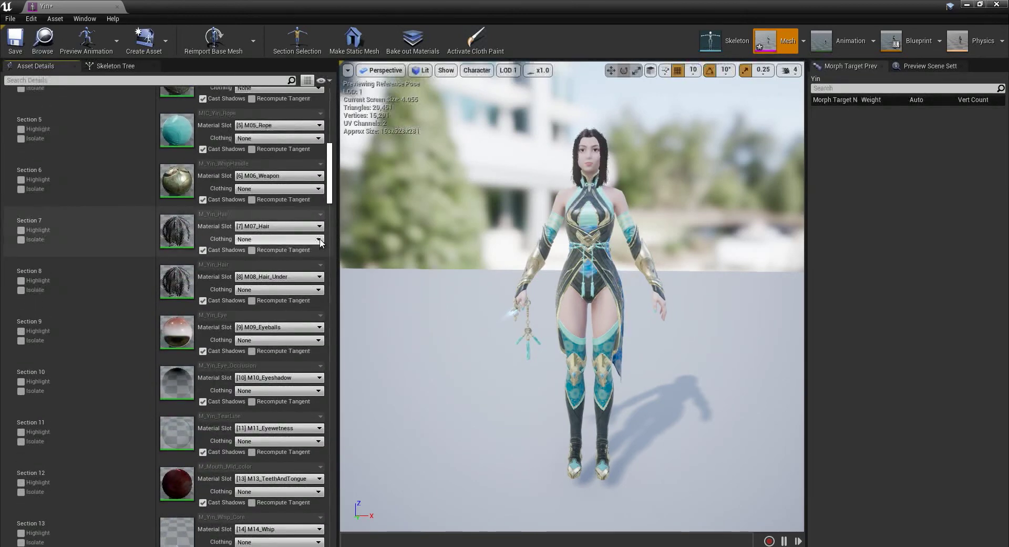
pyautogui.click(319, 239)
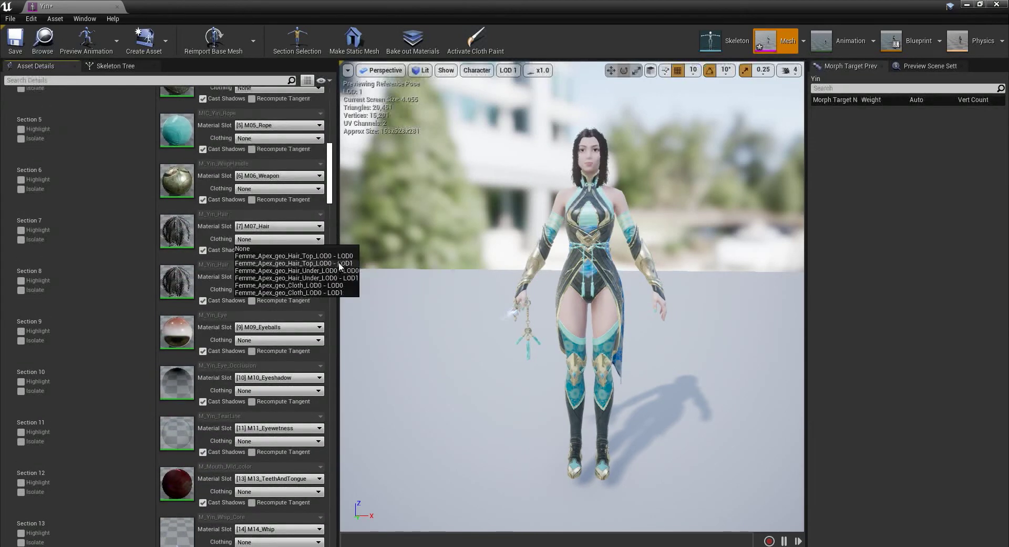
pyautogui.click(331, 261)
pyautogui.click(317, 290)
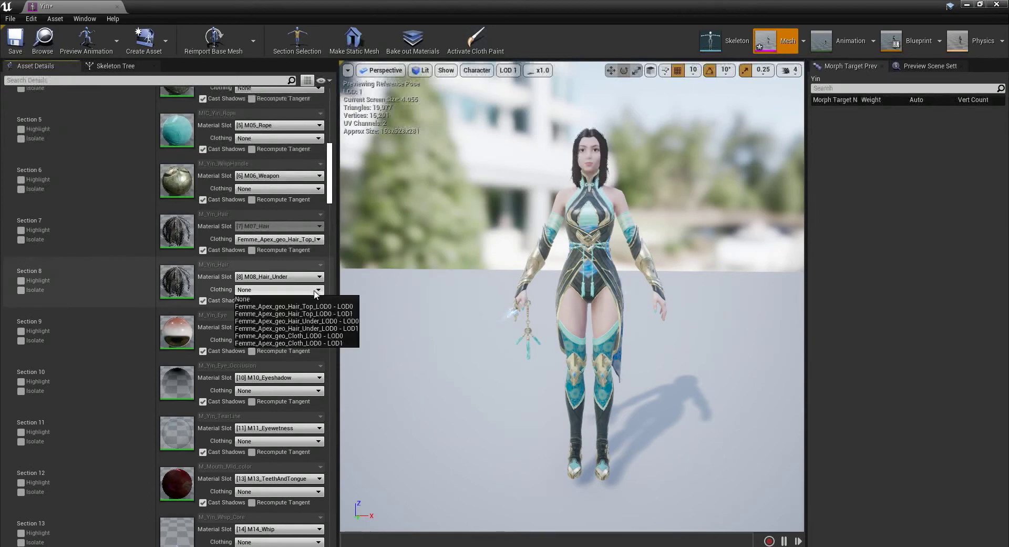
pyautogui.click(328, 329)
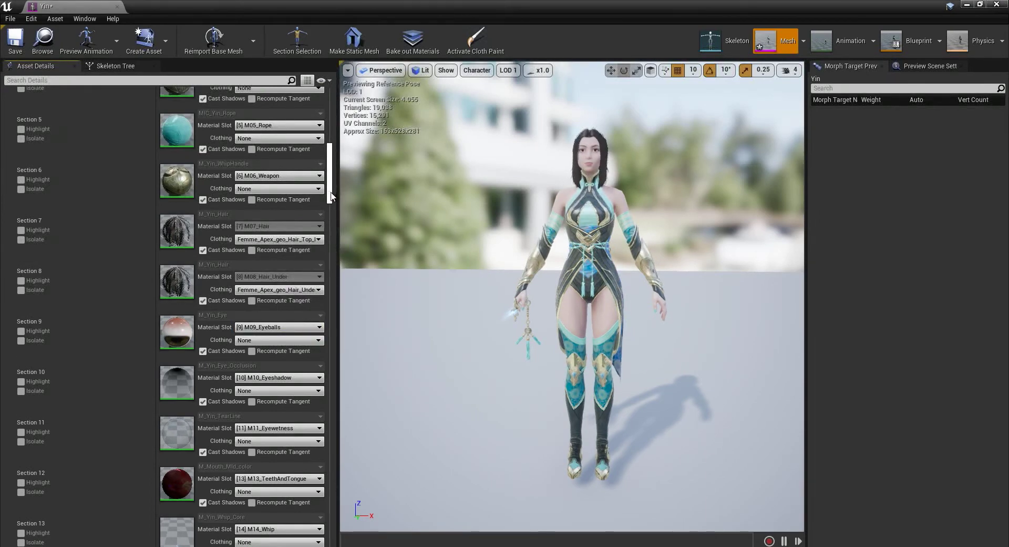
# - Review the LOD 1 clothing assignments and LOD Info settings, and compare the character's current screen size at far and close distances
pyautogui.moveTo(331, 193); pyautogui.dragTo(341, 227)
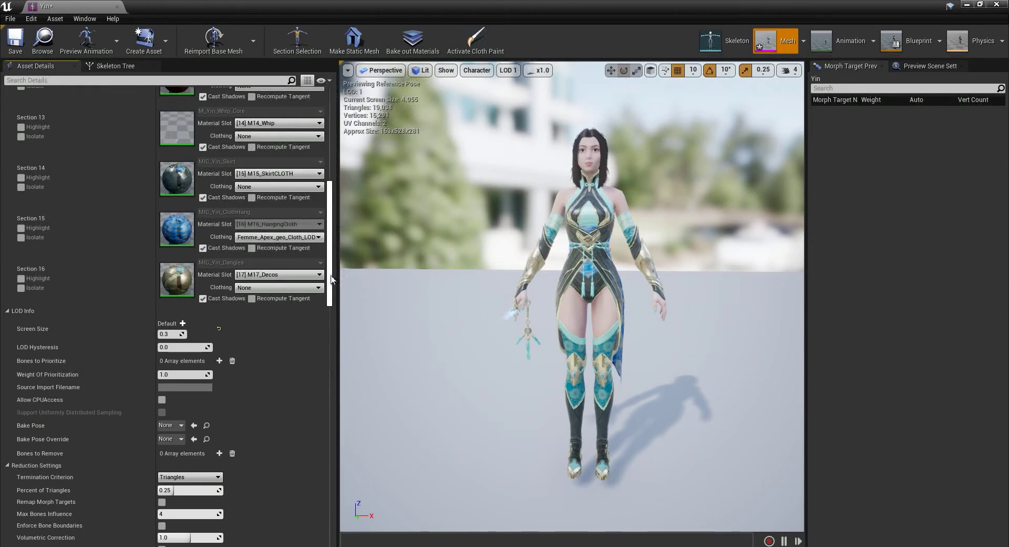
pyautogui.moveTo(331, 275); pyautogui.dragTo(331, 257)
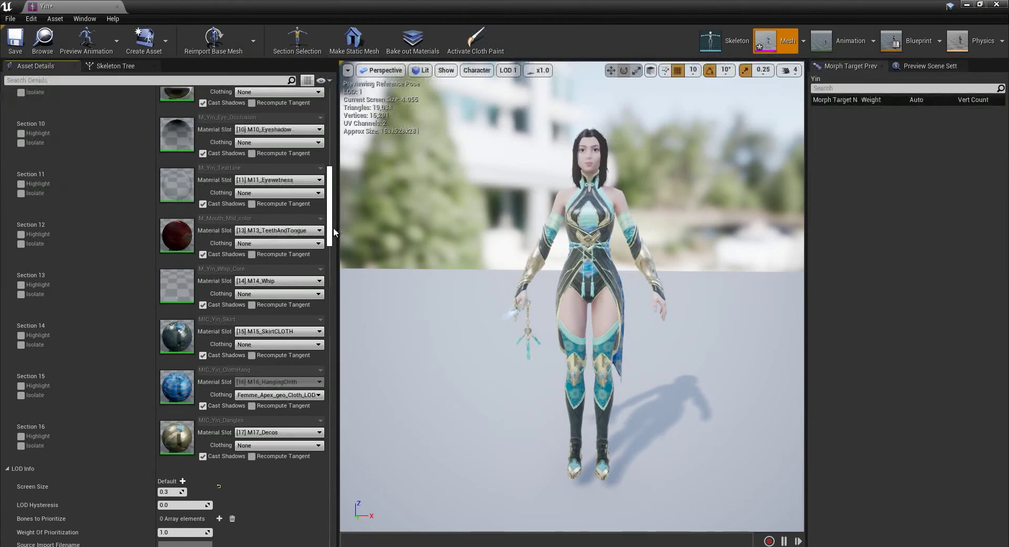
pyautogui.moveTo(329, 229)
pyautogui.mouseDown()
pyautogui.moveTo(341, 251)
pyautogui.moveTo(334, 165)
pyautogui.moveTo(333, 221)
pyautogui.moveTo(346, 239)
pyautogui.mouseUp()
pyautogui.scroll(3, 482, 209)
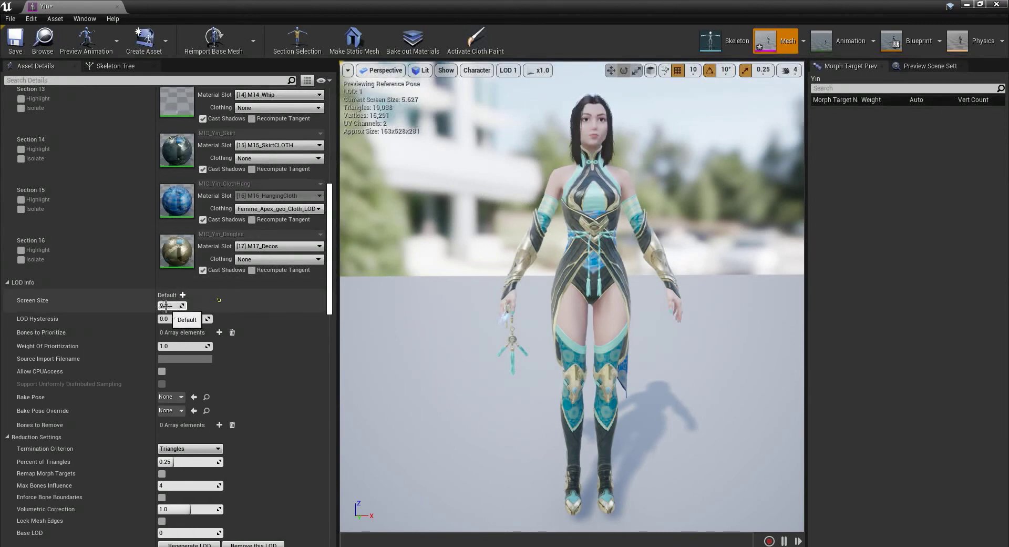
pyautogui.scroll(-5, 504, 240)
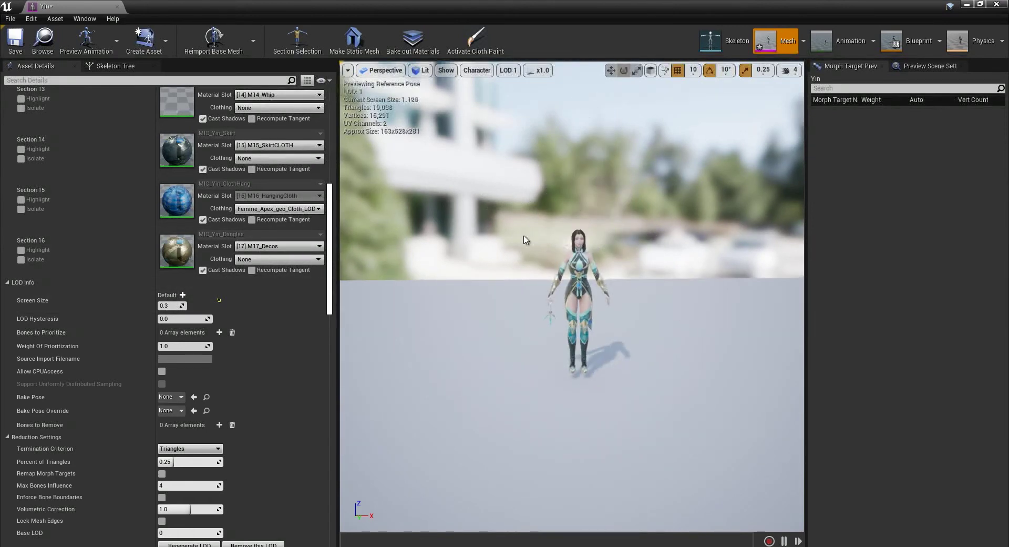
pyautogui.scroll(-4, 504, 226)
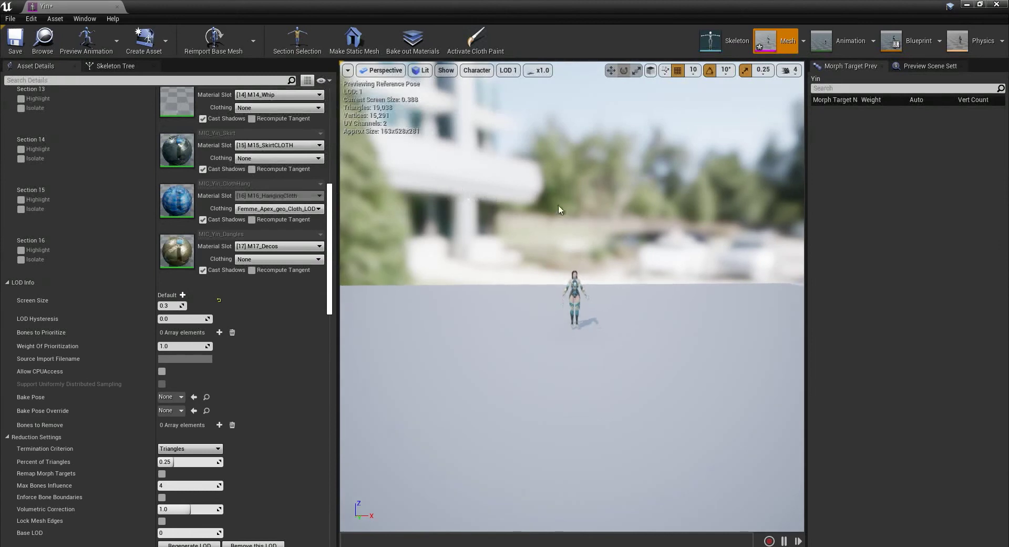
pyautogui.scroll(-1, 560, 209)
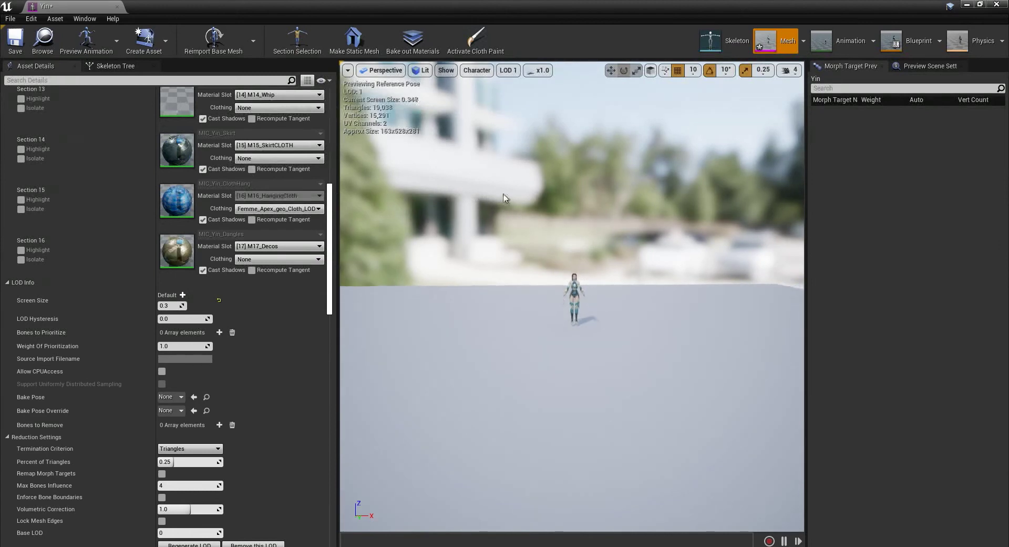
pyautogui.scroll(10, 588, 210)
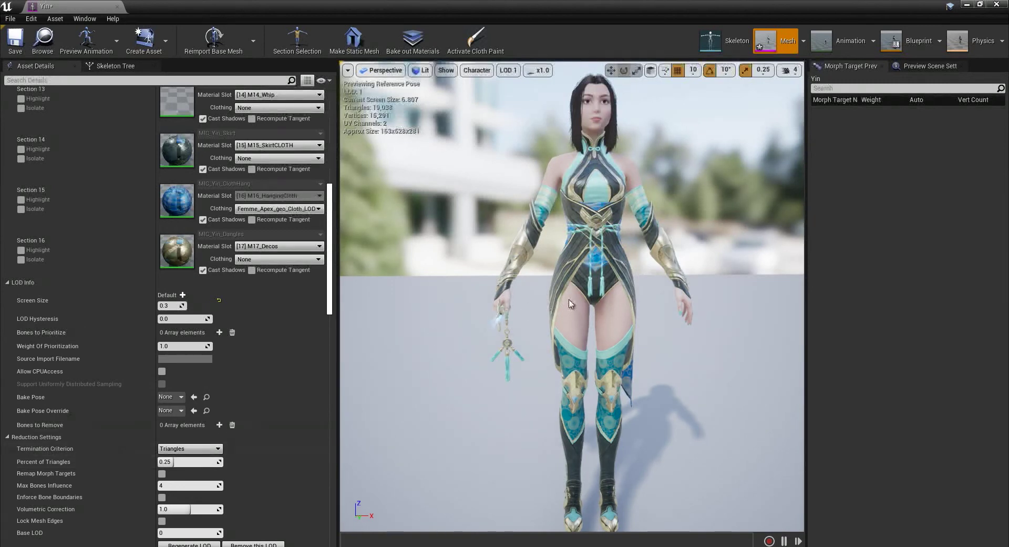
pyautogui.scroll(-2, 570, 304)
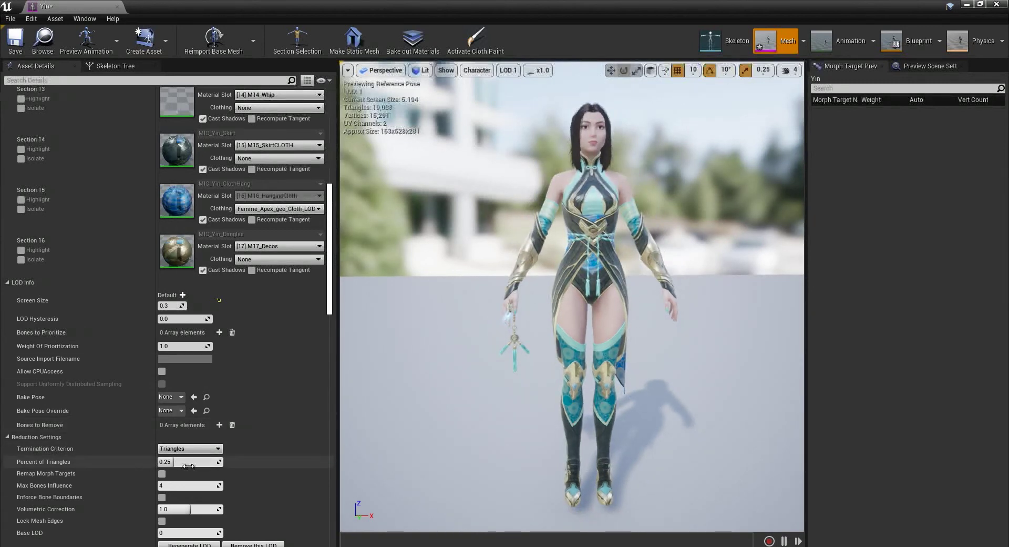
# - Set the screen size of LOD 1 to 1.0
pyautogui.click(186, 463)
pyautogui.click(167, 306)
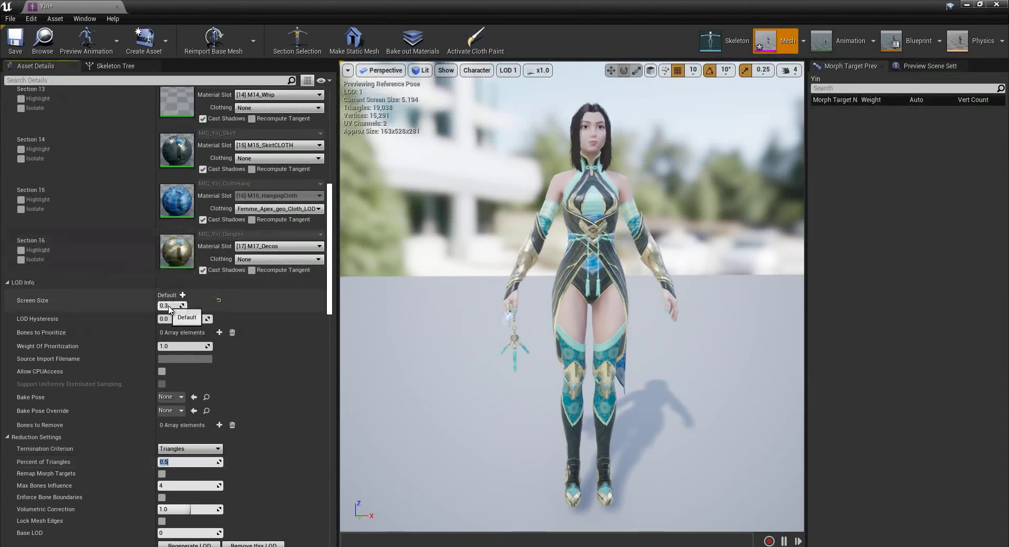
pyautogui.write('1')
pyautogui.press('Return')
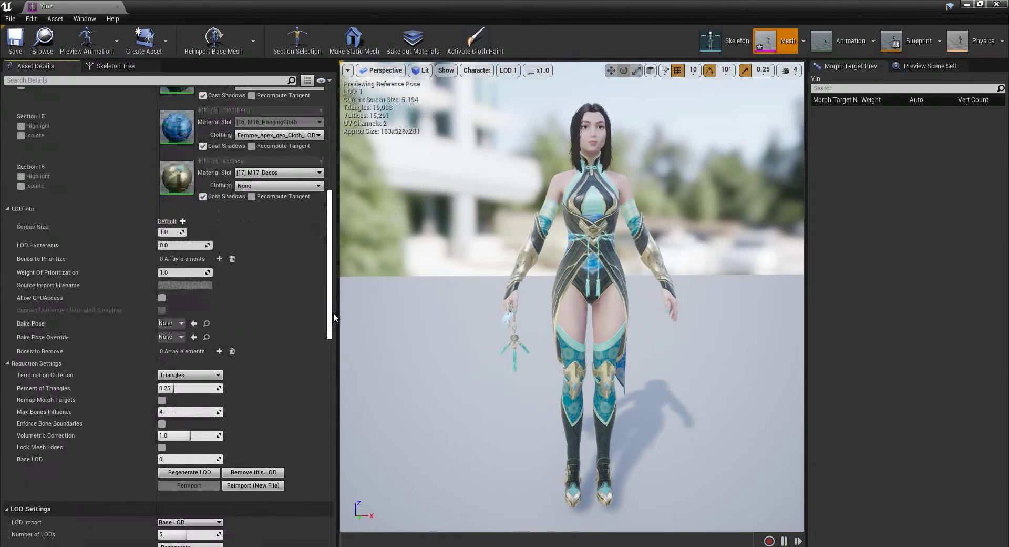
# - Set LOD 1's Percent of Triangles to 0.5 in the reduction settings and regenerate that LOD
pyautogui.scroll(-3, 334, 312)
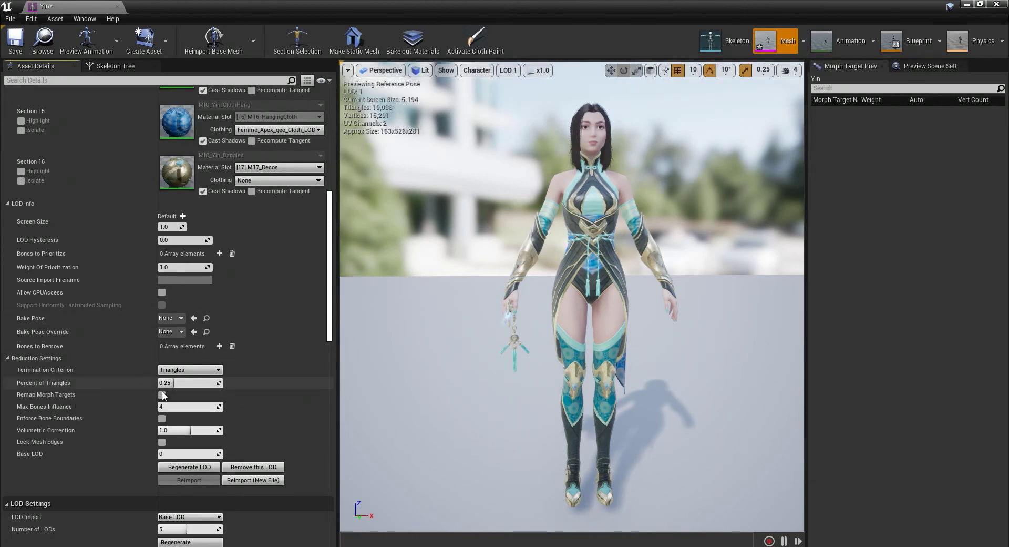
pyautogui.scroll(-3, 332, 259)
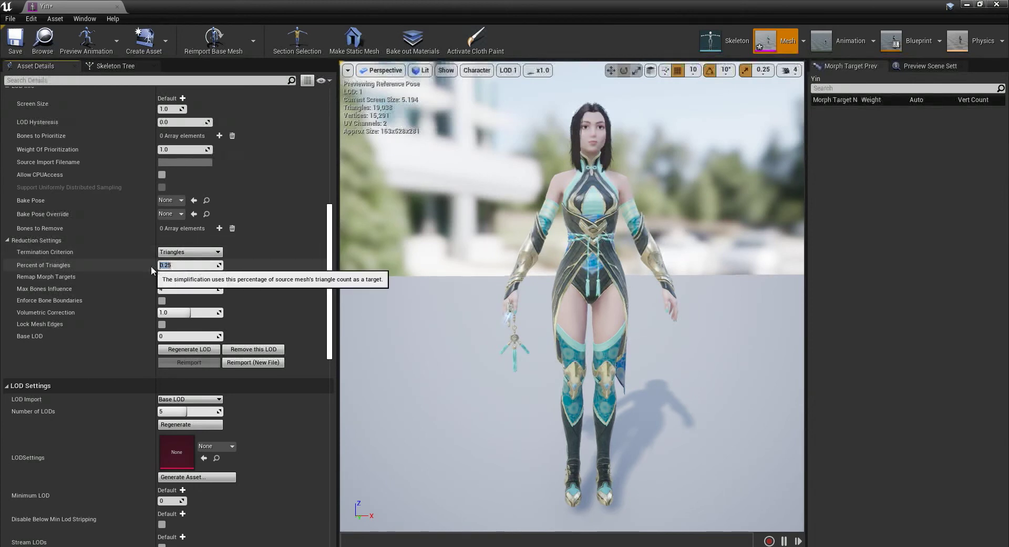
pyautogui.write('0.5')
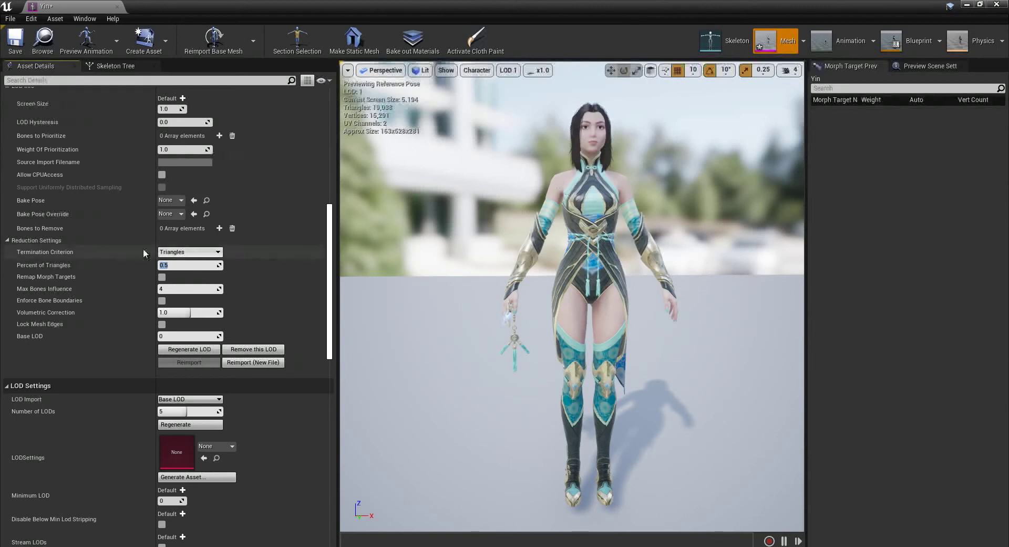
pyautogui.moveTo(150, 317)
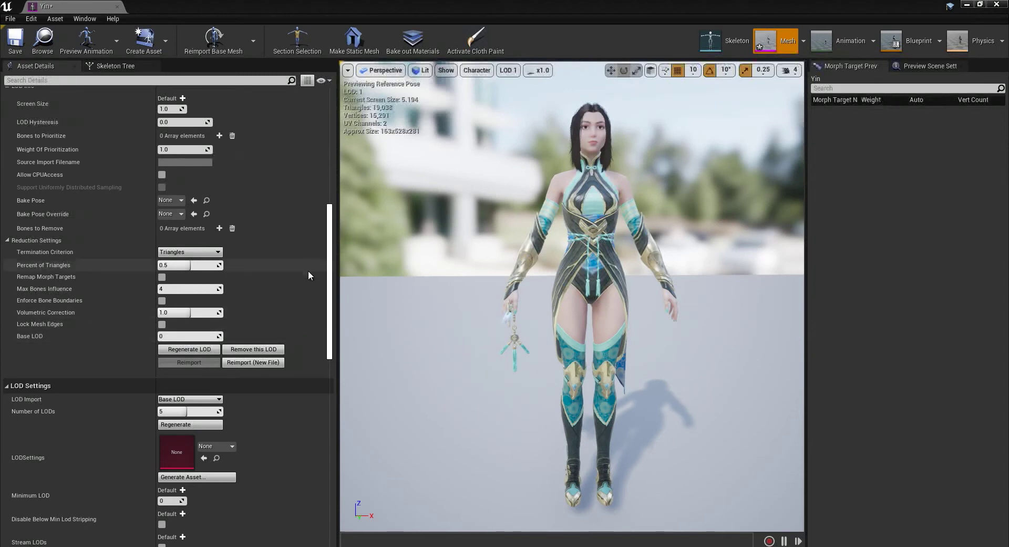
pyautogui.click(190, 349)
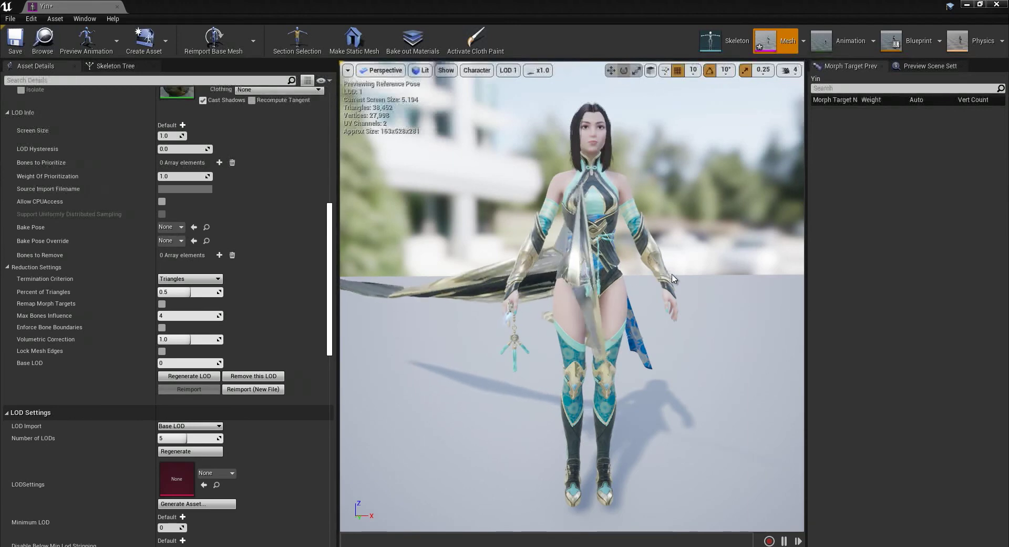
# - Clear the clothing from LOD 1's M15_SkirtCLOTH section and assign Femme_Apex_geo_Cloth_LOD0 - LOD1 to its M16_HangingCloth section
pyautogui.moveTo(662, 279); pyautogui.dragTo(632, 286)
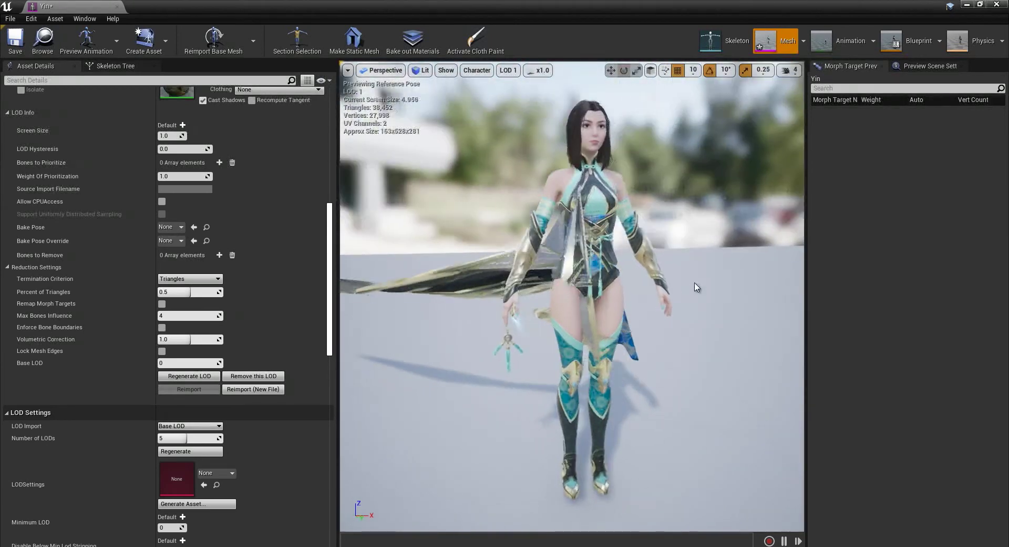
pyautogui.scroll(2, 331, 263)
pyautogui.scroll(5, 331, 263)
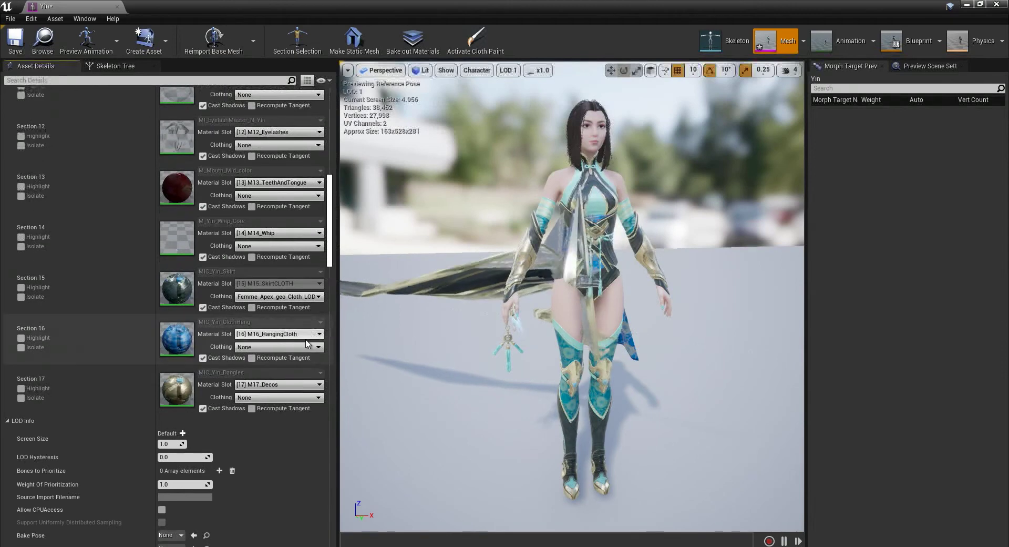
pyautogui.click(313, 296)
pyautogui.click(302, 306)
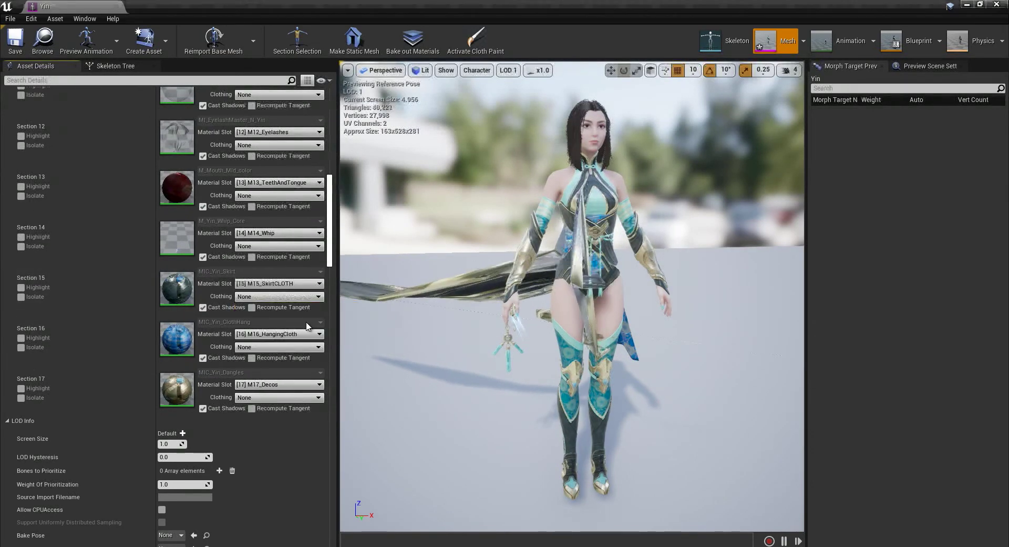
pyautogui.click(306, 346)
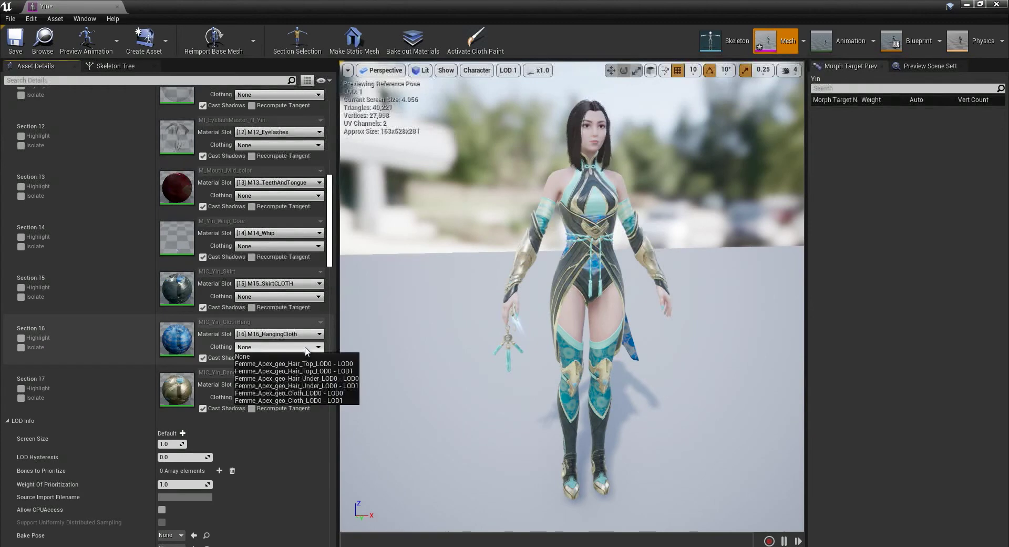
pyautogui.click(331, 400)
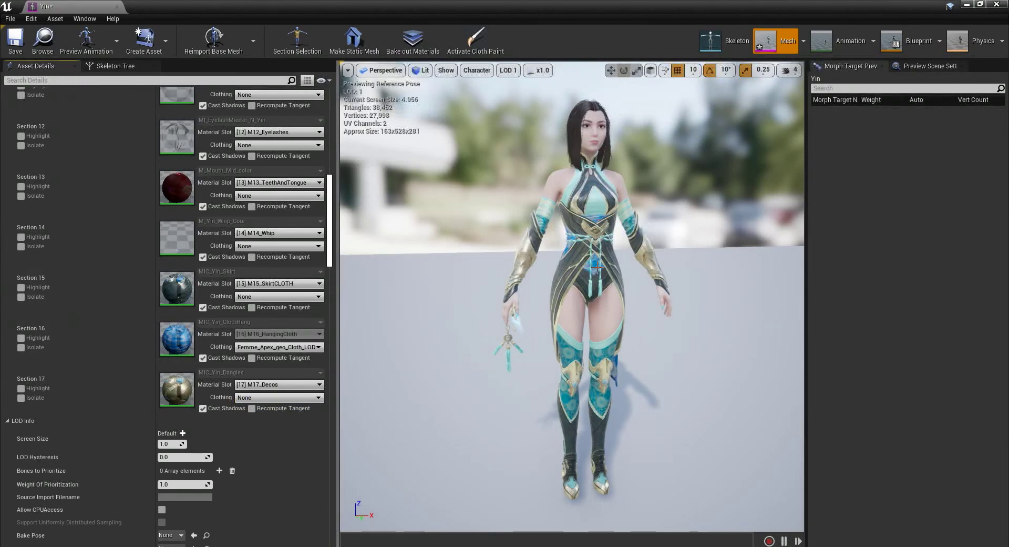
# - Inspect the repaired cloth on LOD 1, return the preview to LOD Auto and check the switch from LOD 0 to LOD 1 with distance
pyautogui.moveTo(601, 270)
pyautogui.keyDown('alt'); pyautogui.mouseDown()
pyautogui.moveTo(303, 283)
pyautogui.moveTo(606, 261)
pyautogui.mouseUp(); pyautogui.keyUp('alt')
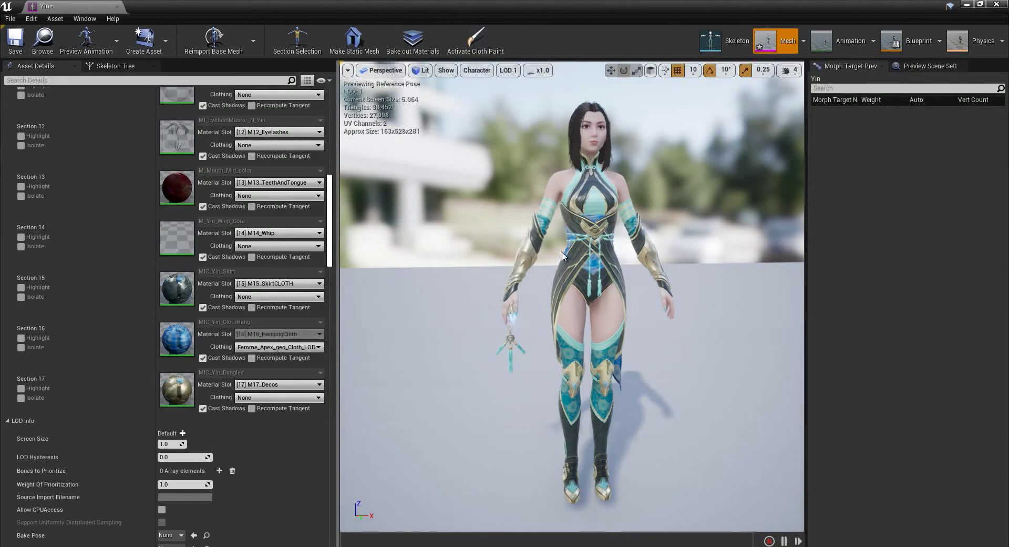
pyautogui.scroll(-1, 561, 250)
pyautogui.moveTo(561, 251); pyautogui.dragTo(597, 238, button='middle')
pyautogui.scroll(-1, 598, 243)
pyautogui.keyDown('alt'); pyautogui.moveTo(608, 247); pyautogui.dragTo(568, 229); pyautogui.keyUp('alt')
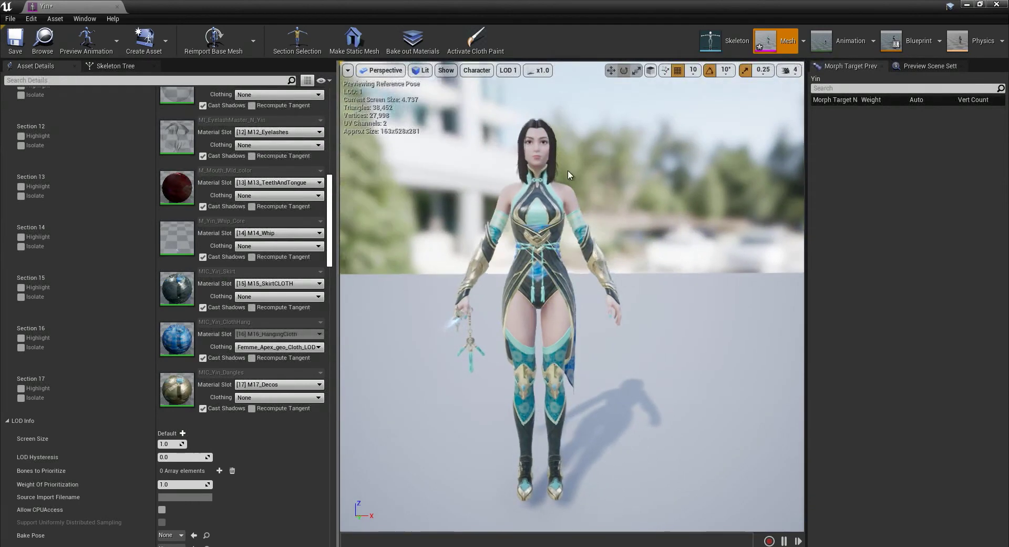
pyautogui.click(507, 70)
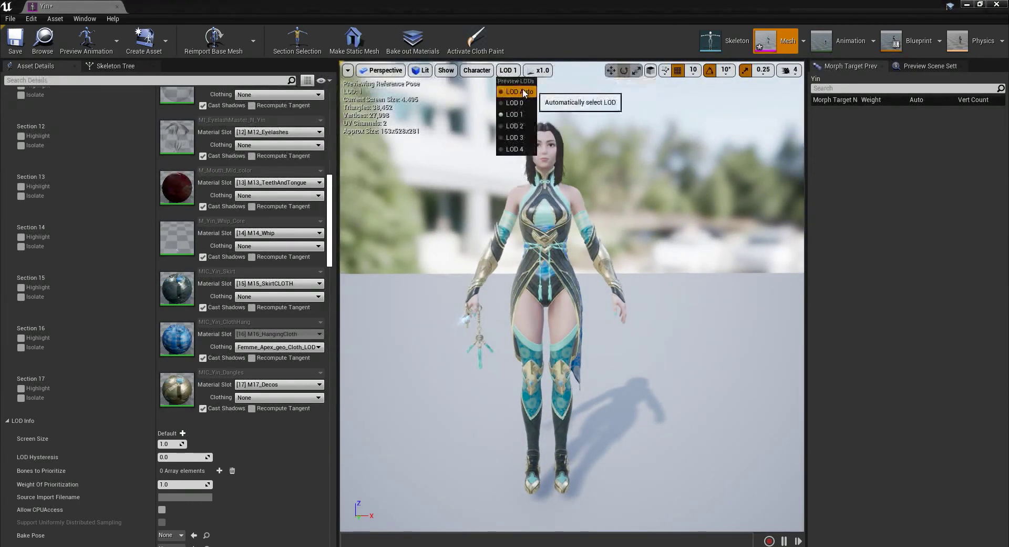
pyautogui.click(522, 89)
pyautogui.scroll(-10, 658, 226)
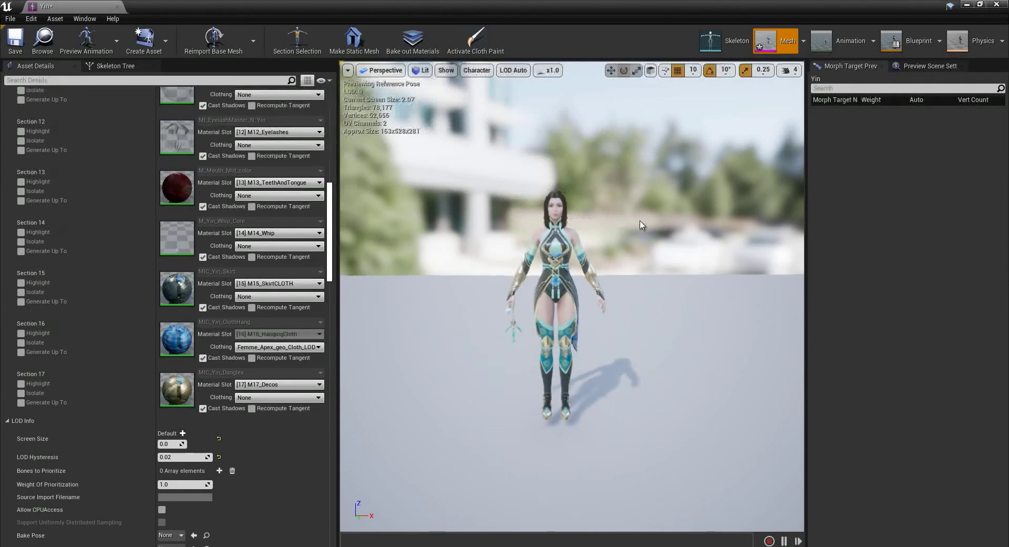
pyautogui.scroll(-1, 647, 220)
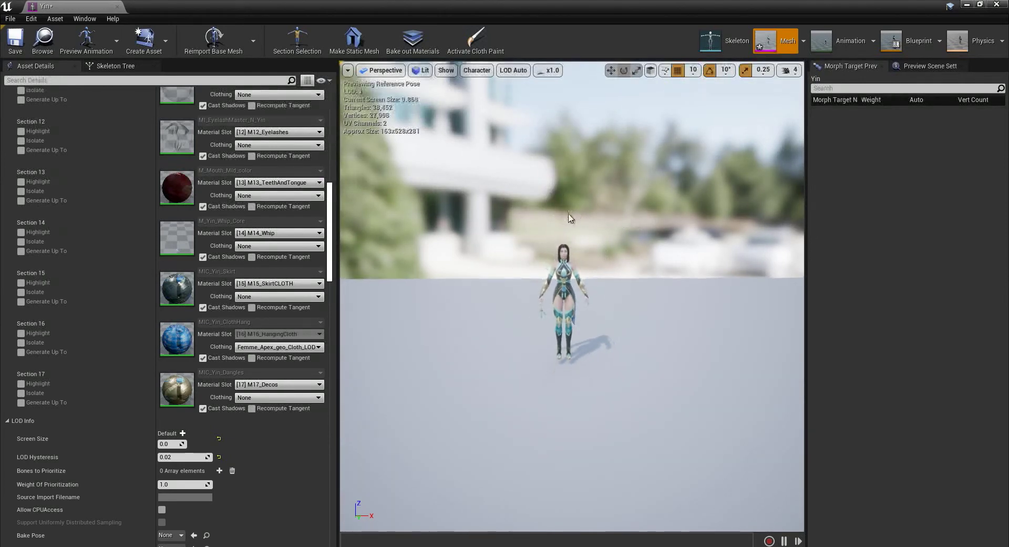
# - Examine the switch between LOD 0 and LOD 1 by viewing the character from varying distances around a screen size of 1.0
pyautogui.scroll(-1, 640, 214)
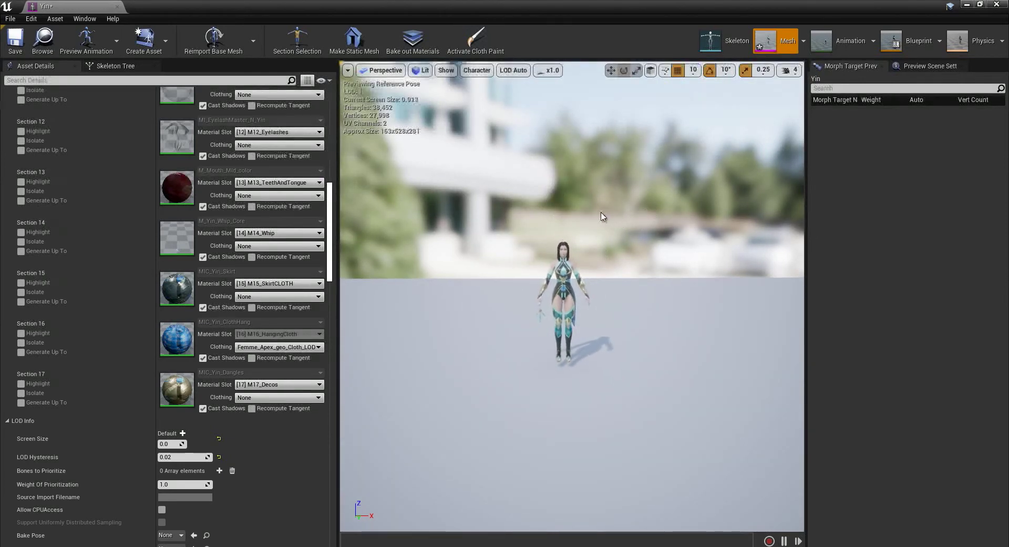
pyautogui.scroll(1, 615, 212)
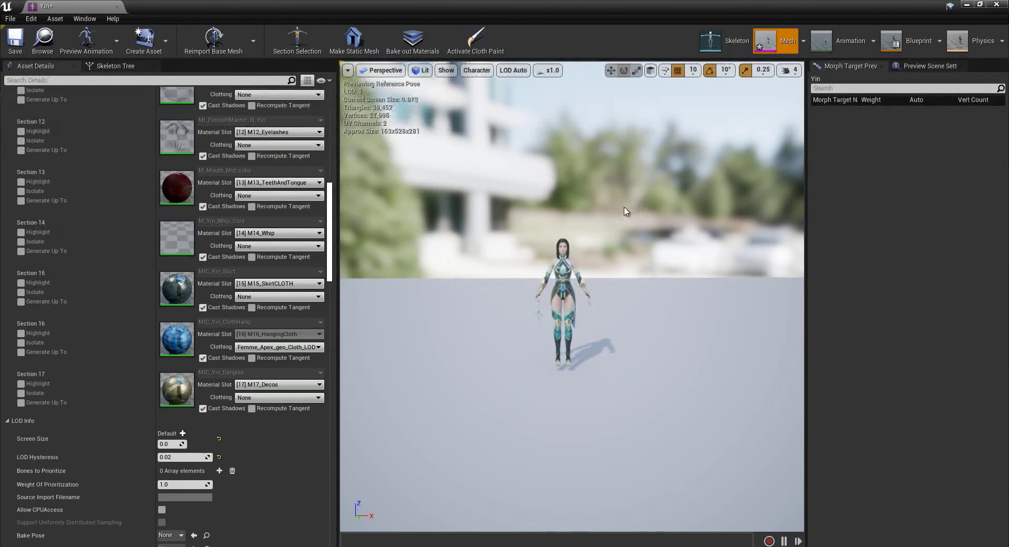
pyautogui.scroll(-2, 620, 211)
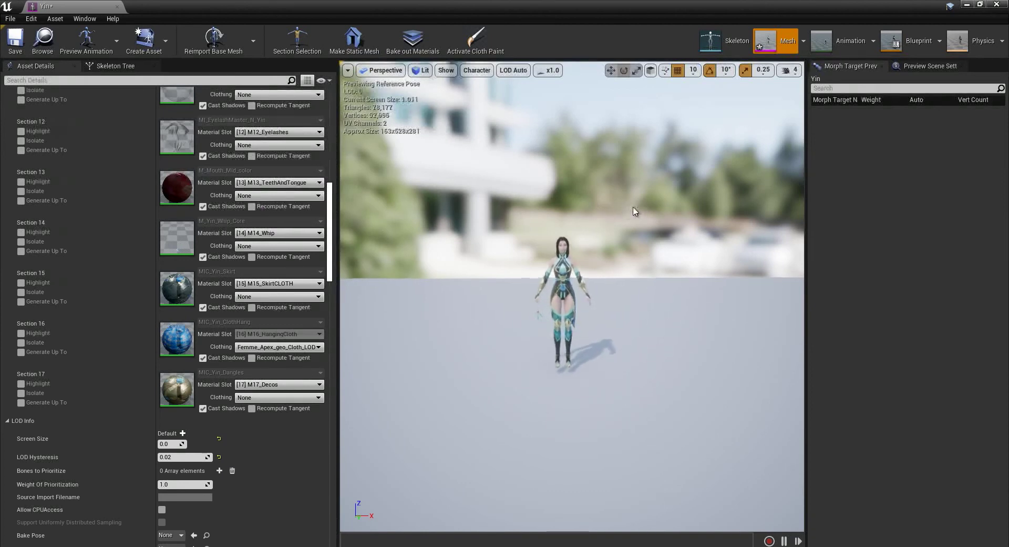
pyautogui.scroll(1, 642, 209)
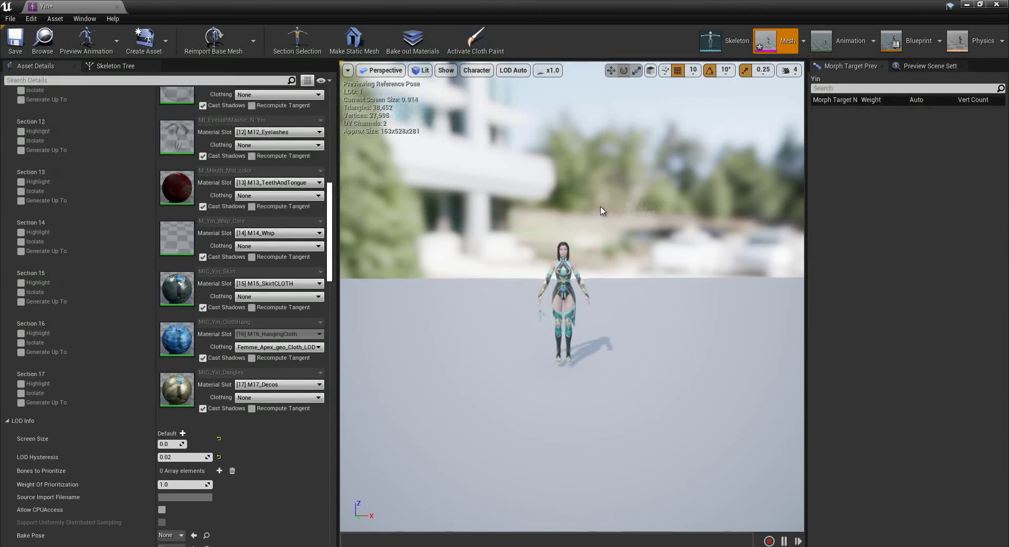
pyautogui.scroll(-1, 604, 211)
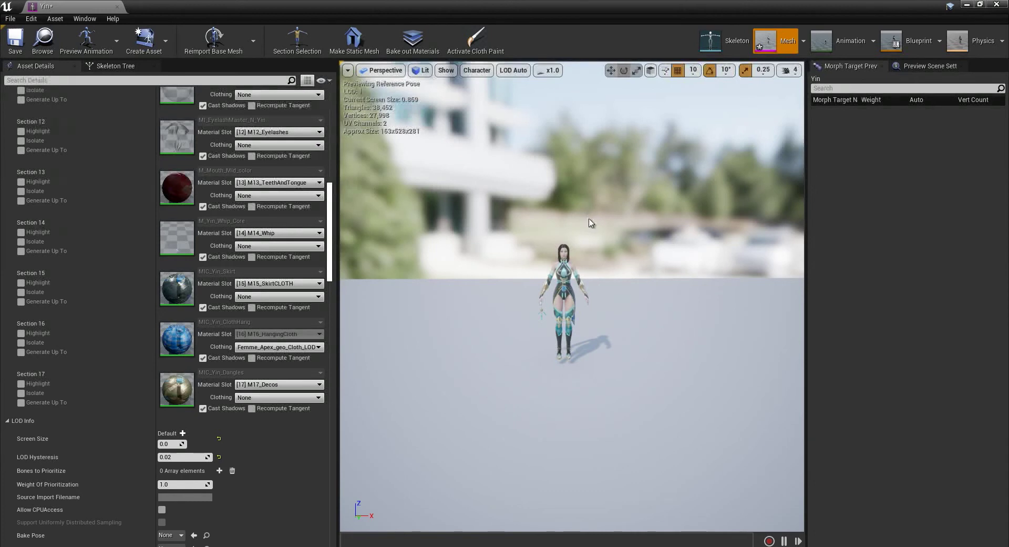
pyautogui.scroll(-3, 532, 239)
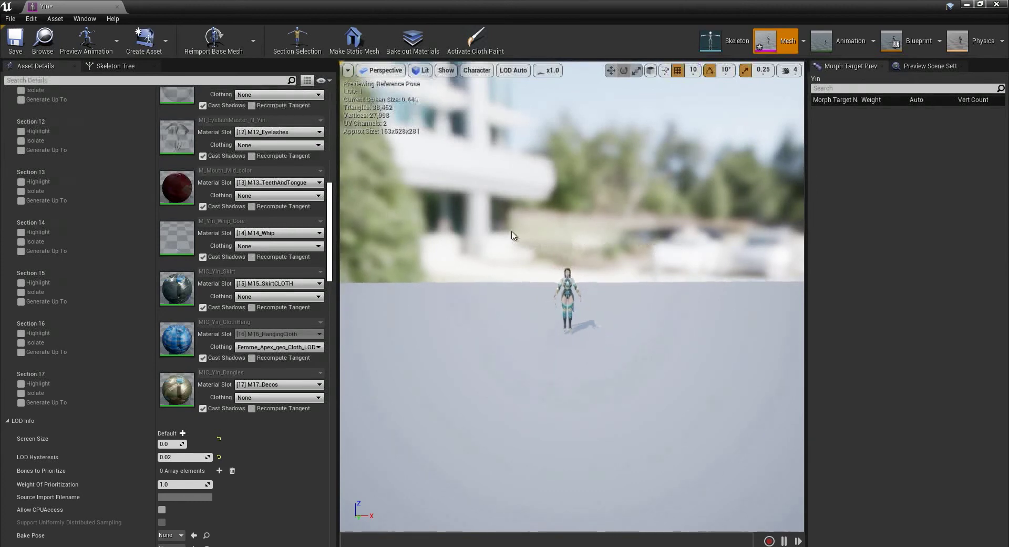
pyautogui.scroll(-2, 611, 240)
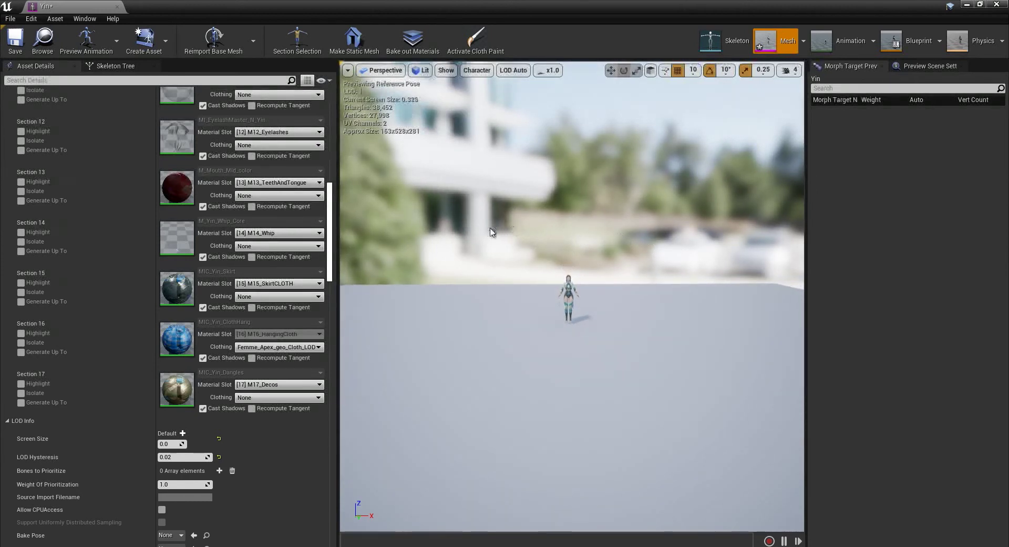
pyautogui.scroll(3, 694, 235)
pyautogui.scroll(5, 600, 247)
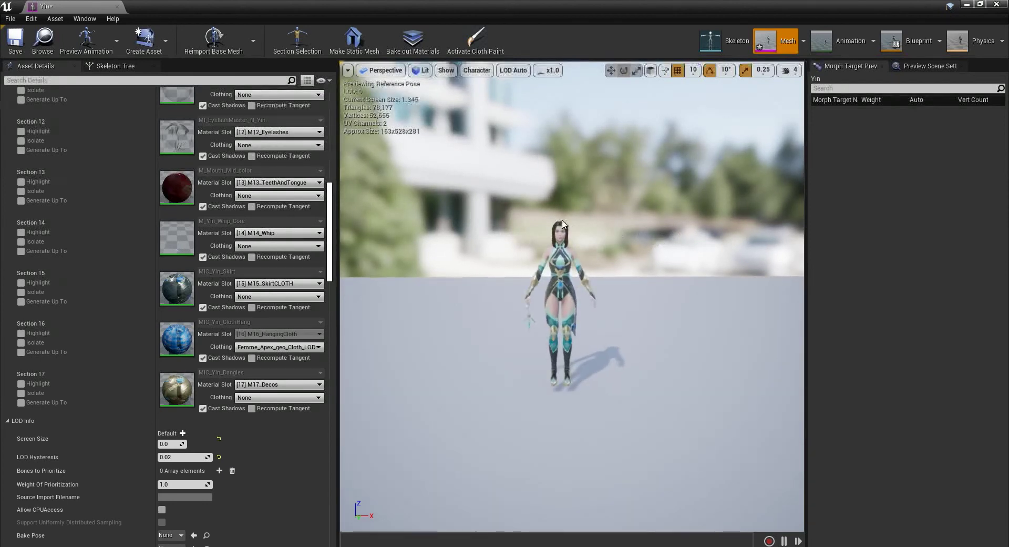
pyautogui.scroll(-1, 575, 219)
pyautogui.scroll(4, 536, 218)
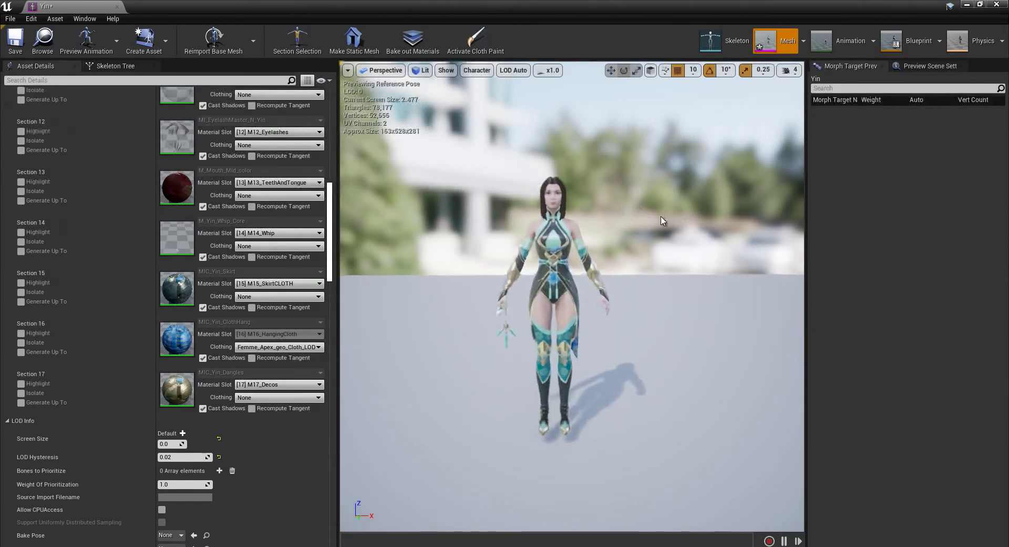
pyautogui.scroll(-5, 589, 218)
pyautogui.scroll(4, 604, 230)
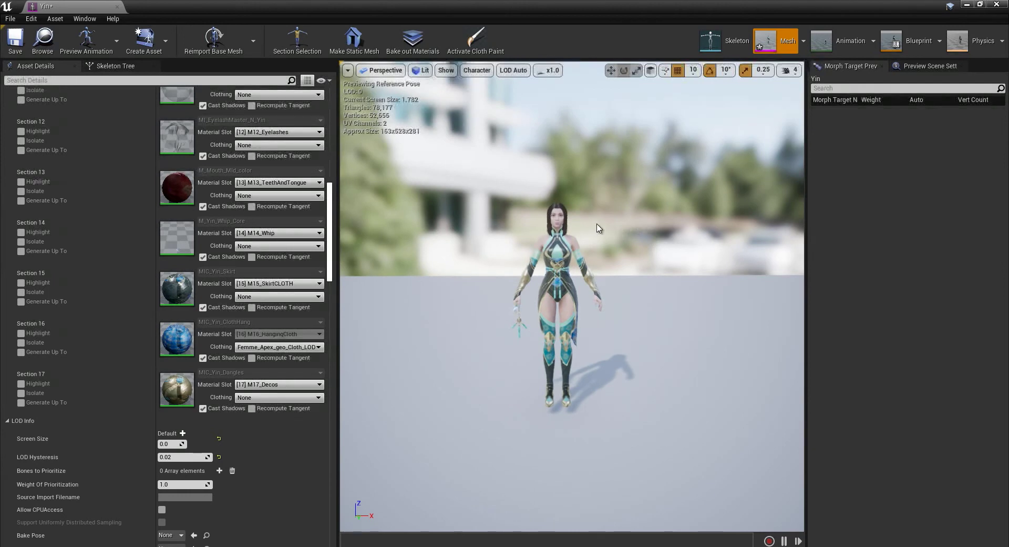
pyautogui.scroll(2, 621, 234)
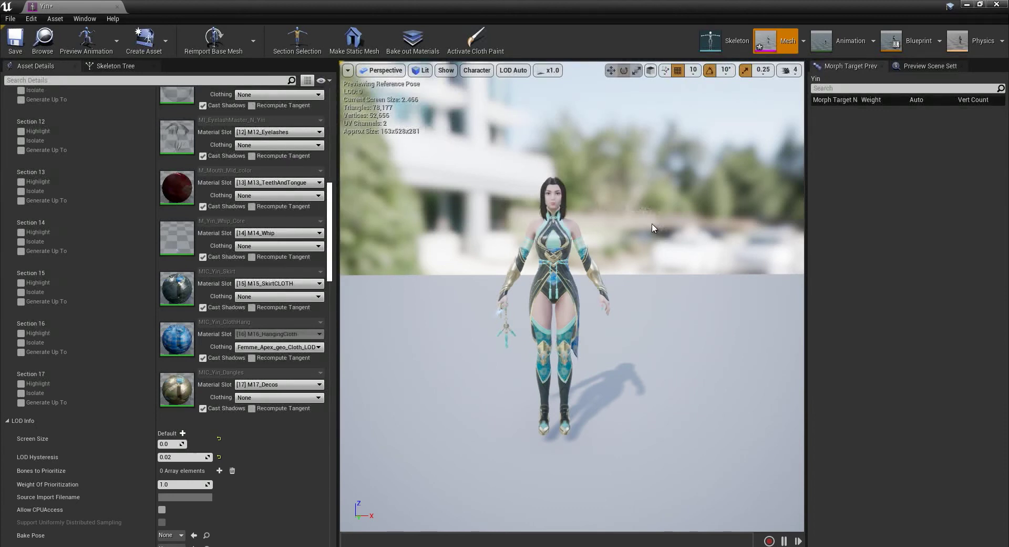
pyautogui.moveTo(652, 224)
pyautogui.keyDown('alt'); pyautogui.mouseDown()
pyautogui.moveTo(640, 230)
pyautogui.moveTo(659, 227)
pyautogui.mouseUp(); pyautogui.keyUp('alt')
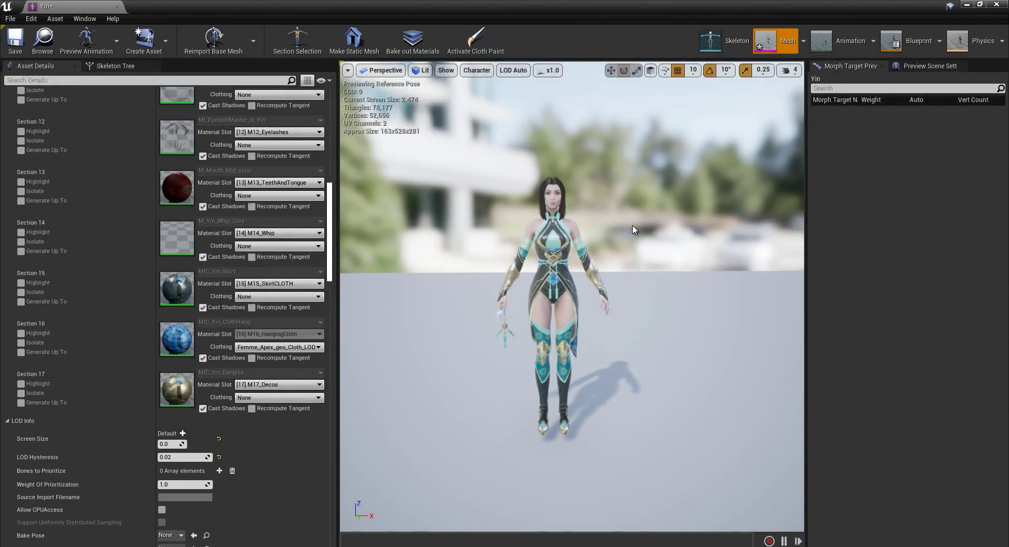
pyautogui.scroll(-5, 580, 240)
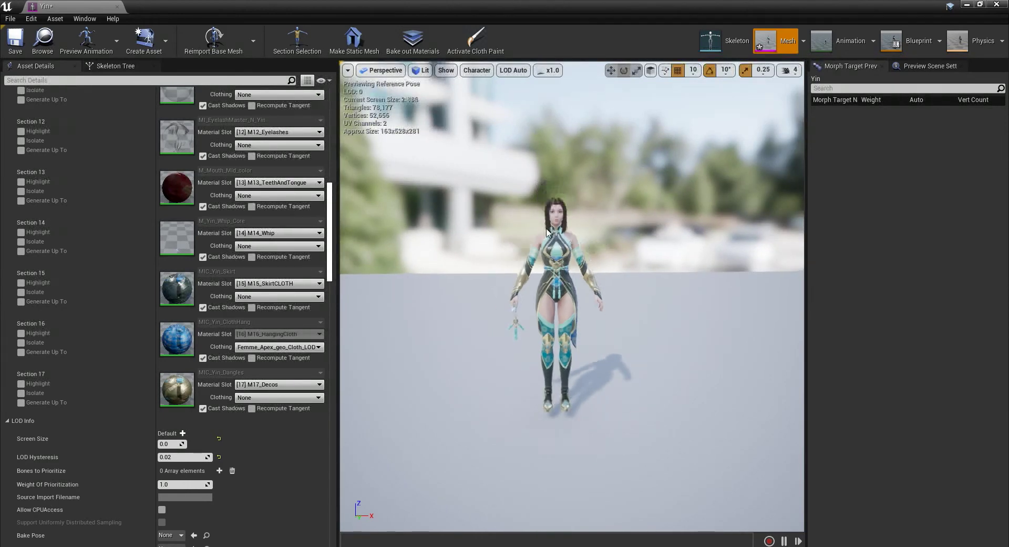
pyautogui.scroll(2, 567, 214)
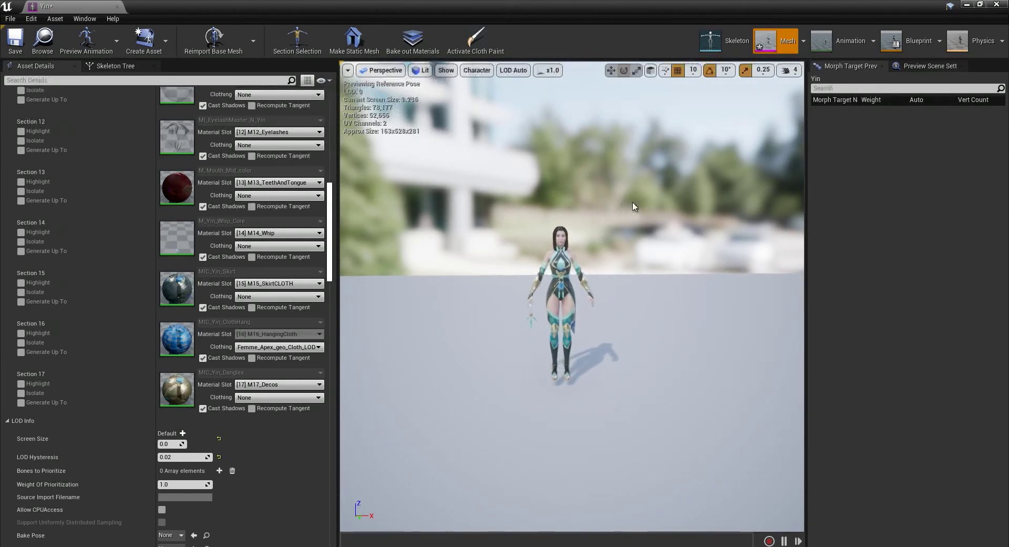
pyautogui.scroll(-4, 557, 223)
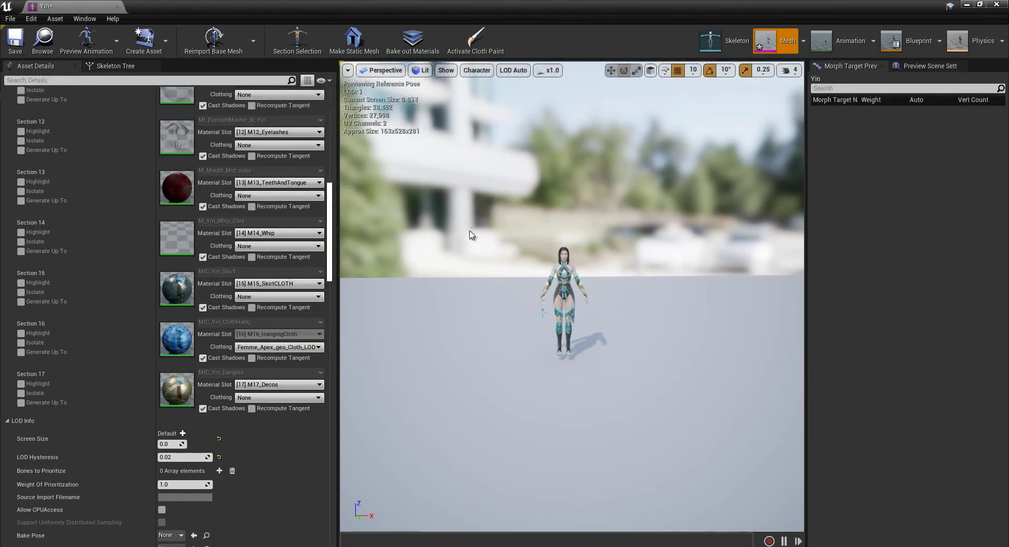
pyautogui.scroll(3, 578, 223)
pyautogui.scroll(-3, 536, 228)
pyautogui.scroll(3, 631, 226)
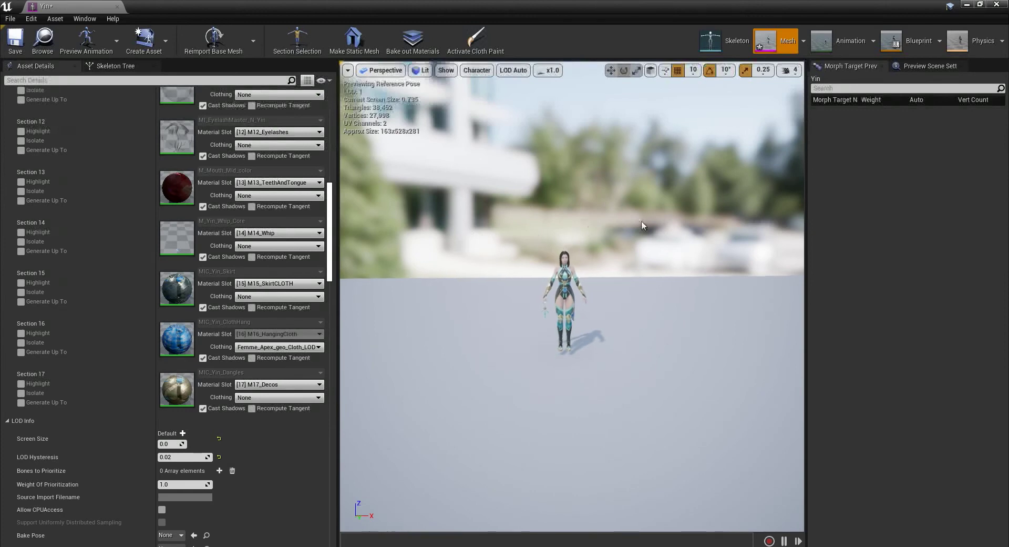
# - Switch the preview from LOD Auto to LOD 2, looking at LOD 1 on the way, and bring up LOD 2's settings
pyautogui.scroll(-5, 332, 276)
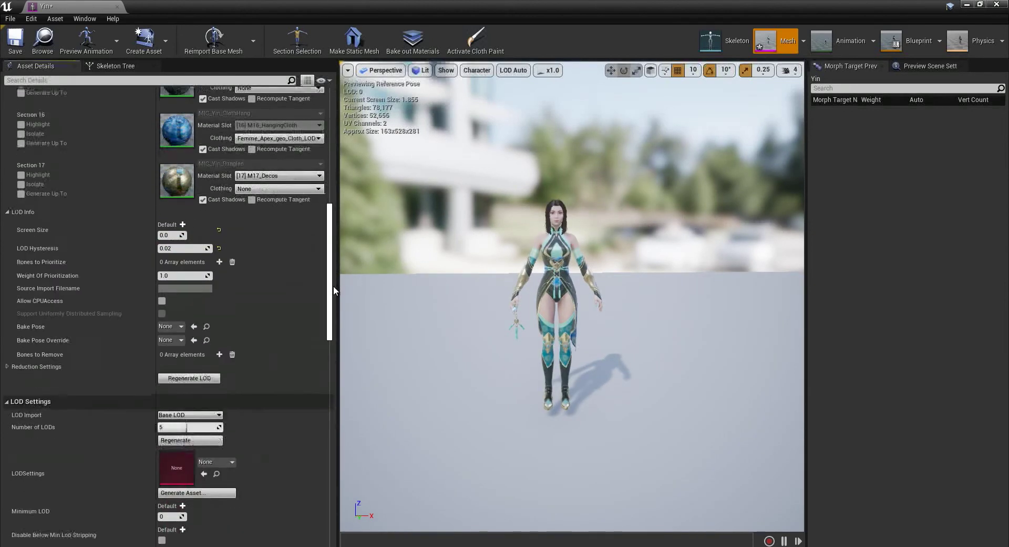
pyautogui.scroll(4, 335, 263)
pyautogui.click(520, 70)
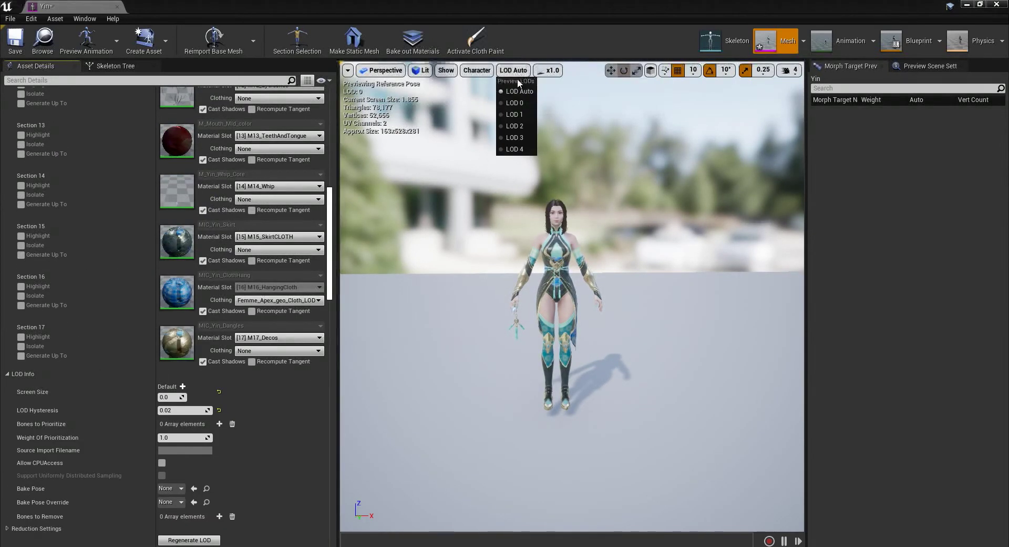
pyautogui.click(530, 115)
pyautogui.click(513, 70)
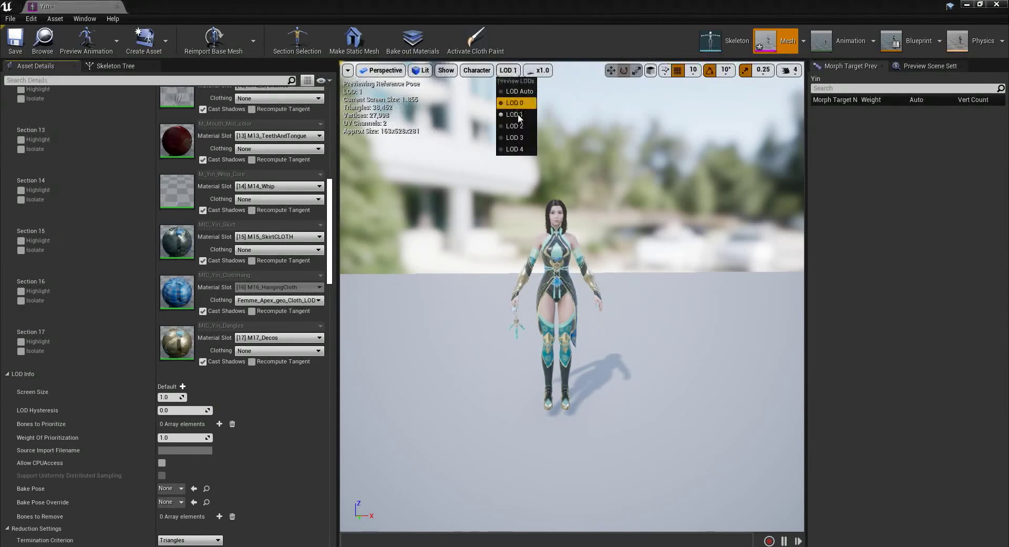
pyautogui.click(519, 126)
pyautogui.scroll(8, 333, 271)
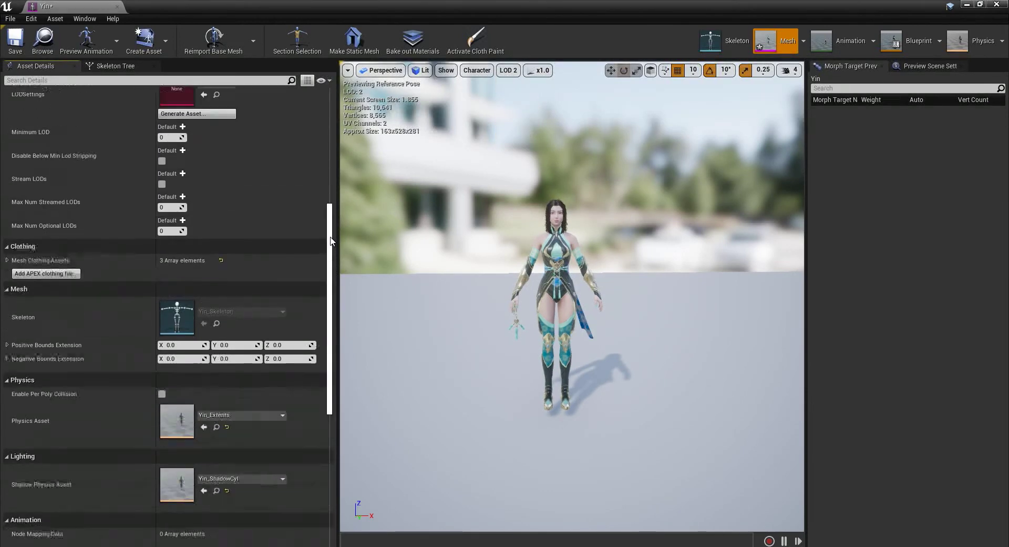
pyautogui.scroll(-8, 335, 210)
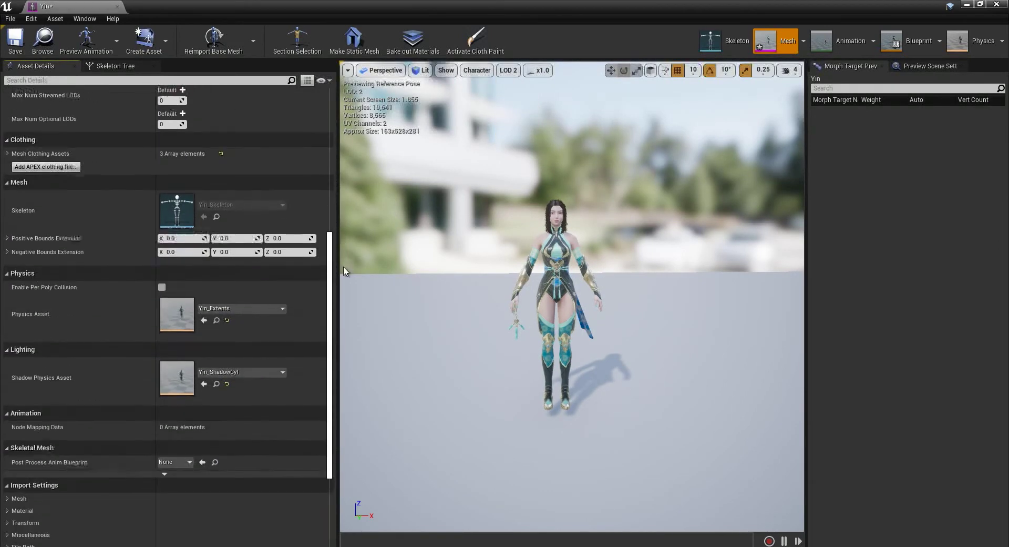
pyautogui.scroll(13, 332, 278)
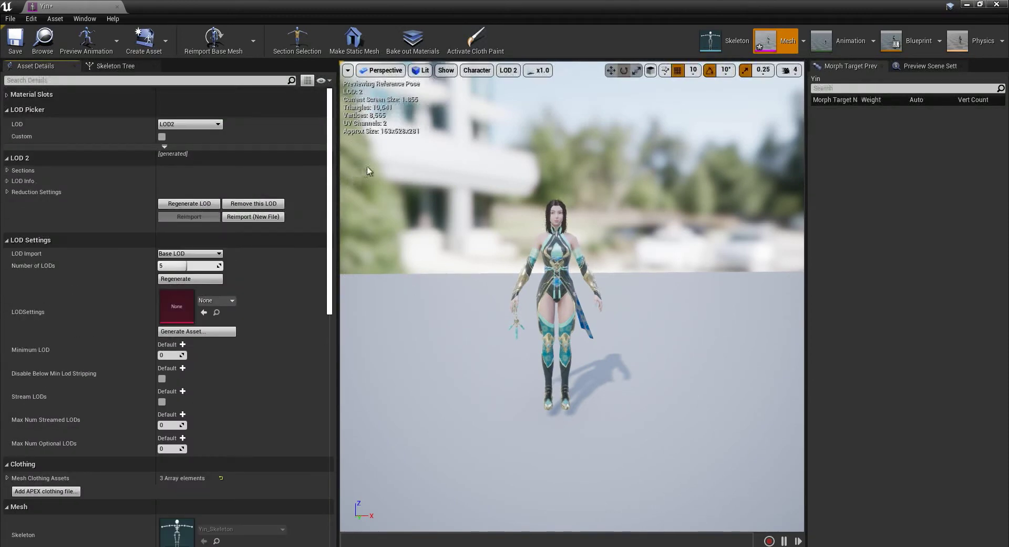
# - Set LOD 2's Percent of Triangles to 0.25 in its reduction settings
pyautogui.click(7, 191)
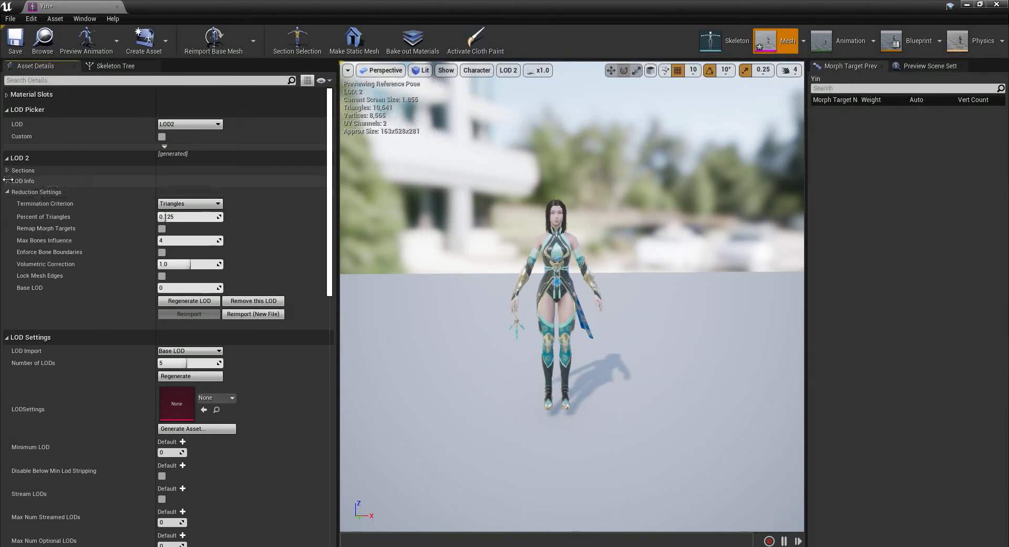
pyautogui.click(189, 217)
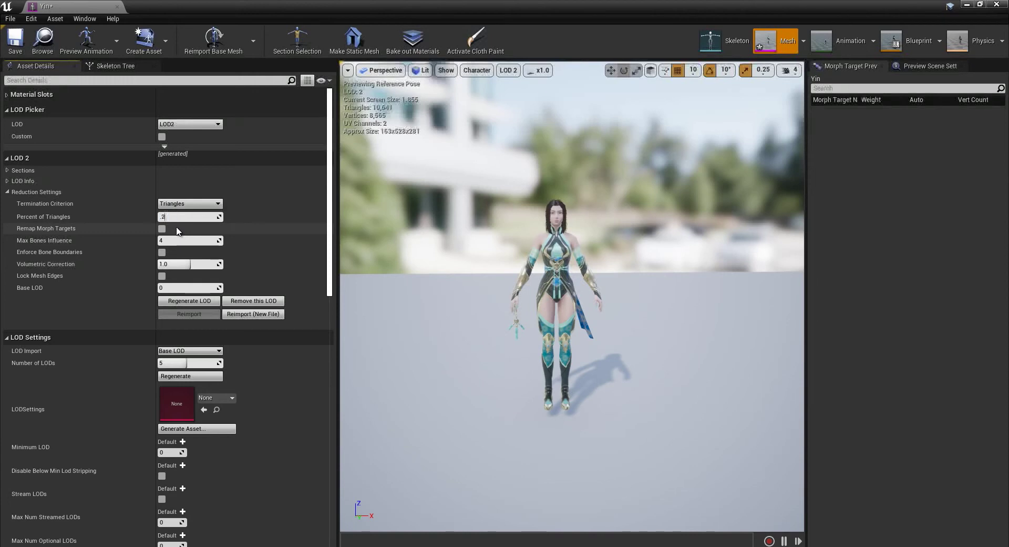
pyautogui.write('.25')
pyautogui.press('Return')
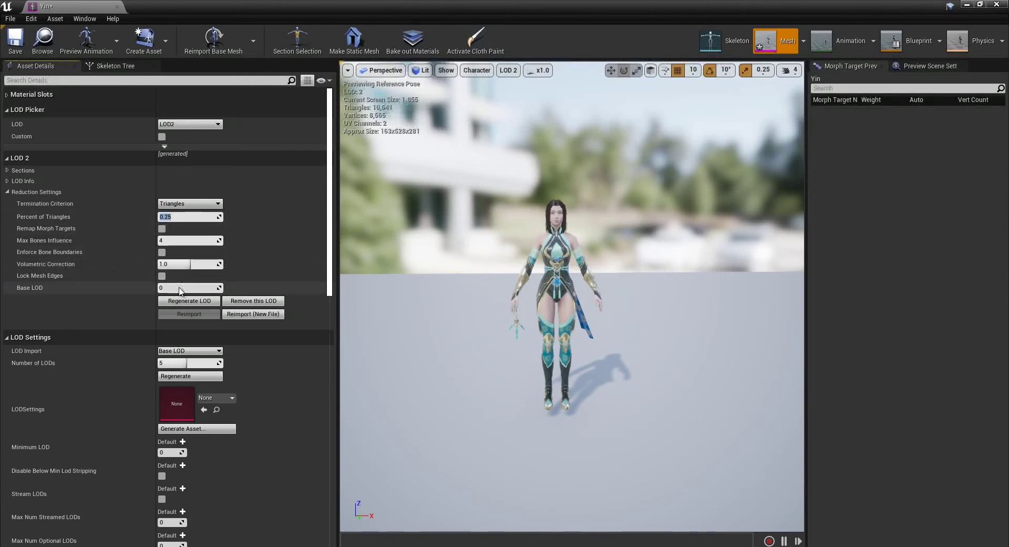
# - Set the screen size of LOD 2 to 0.5 in its LOD info
pyautogui.click(8, 181)
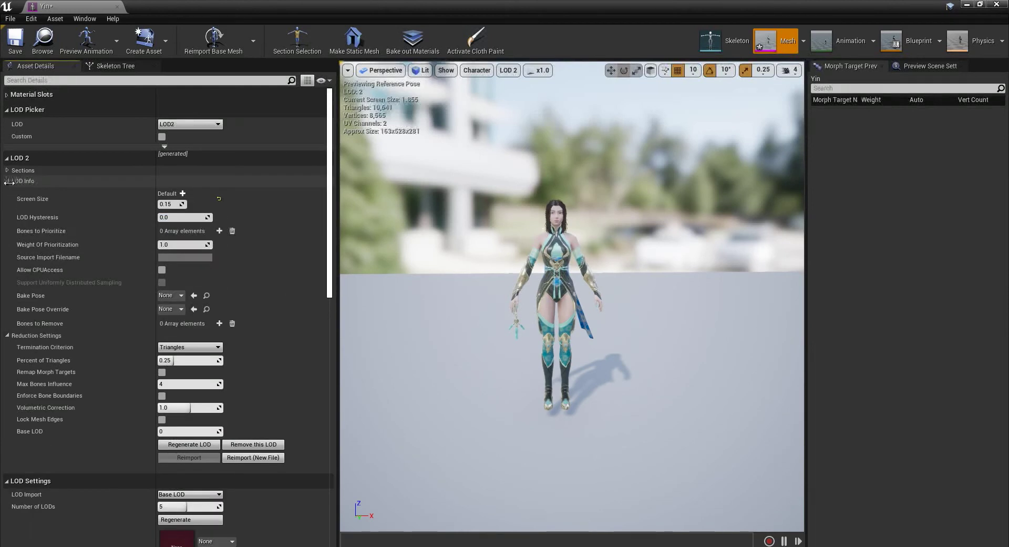
pyautogui.click(186, 204)
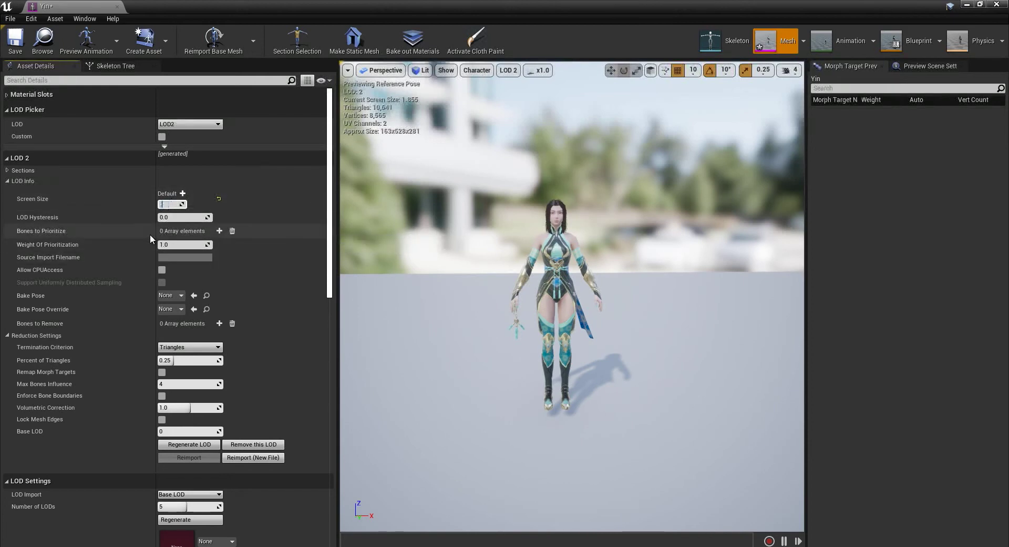
pyautogui.write('0.5')
# - Set LOD 2's Percent of Triangles to 0.125 and Max Bones Influence to 3, and regenerate that LOD
pyautogui.click(179, 385)
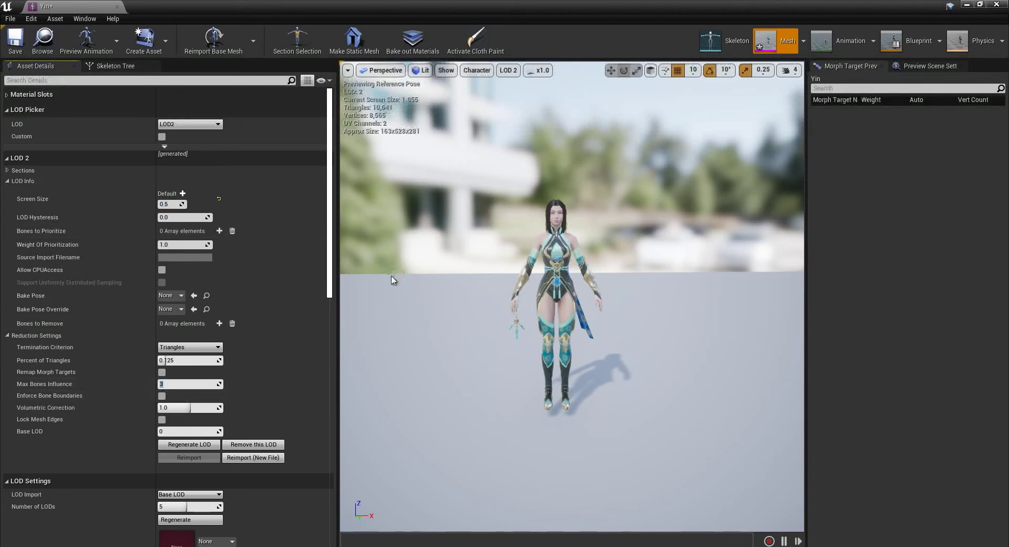
pyautogui.click(205, 444)
pyautogui.click(202, 446)
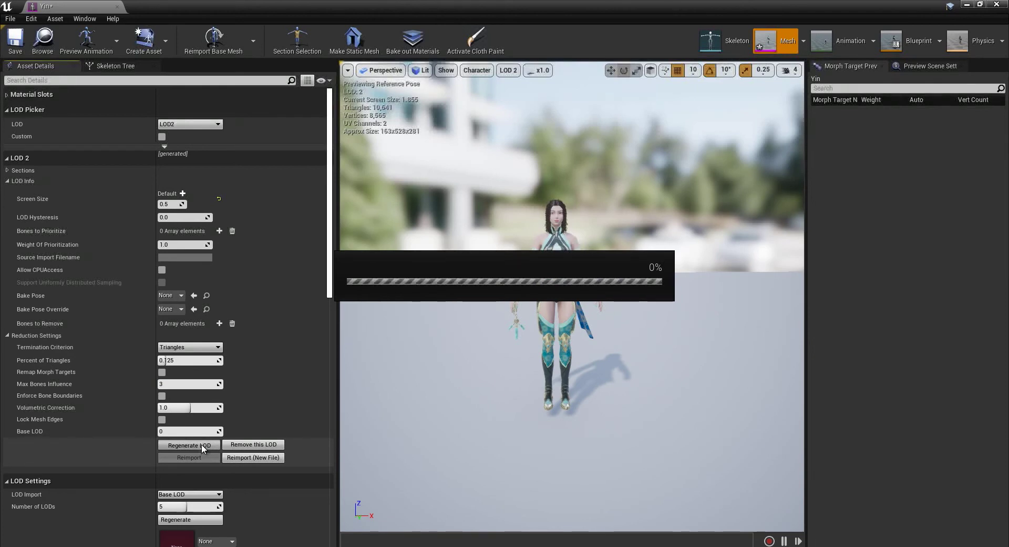
# - Return the preview to LOD Auto and examine the switch between LOD 1 and LOD 2 around a screen size of 0.5
pyautogui.click(507, 71)
pyautogui.click(512, 91)
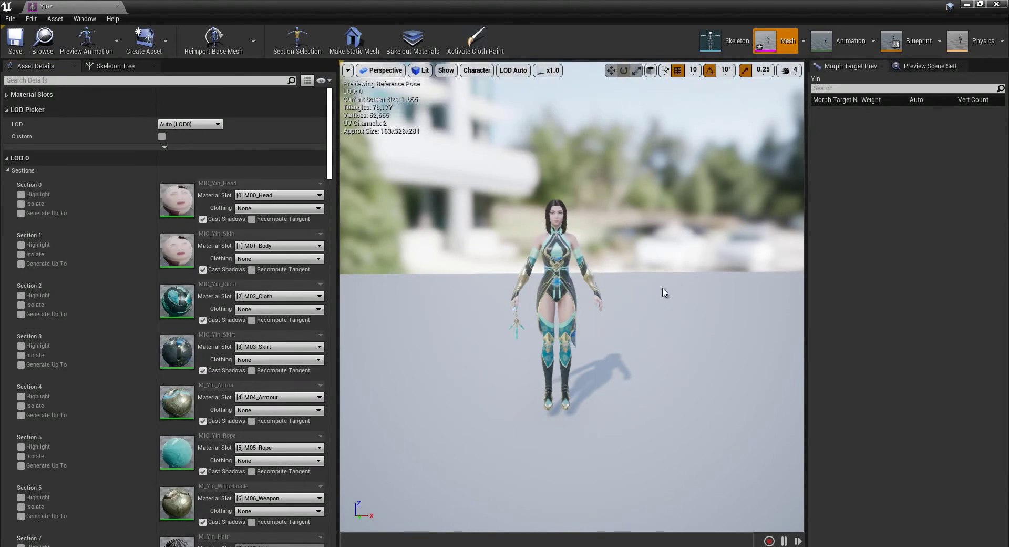
pyautogui.scroll(-3, 562, 273)
pyautogui.scroll(-2, 541, 275)
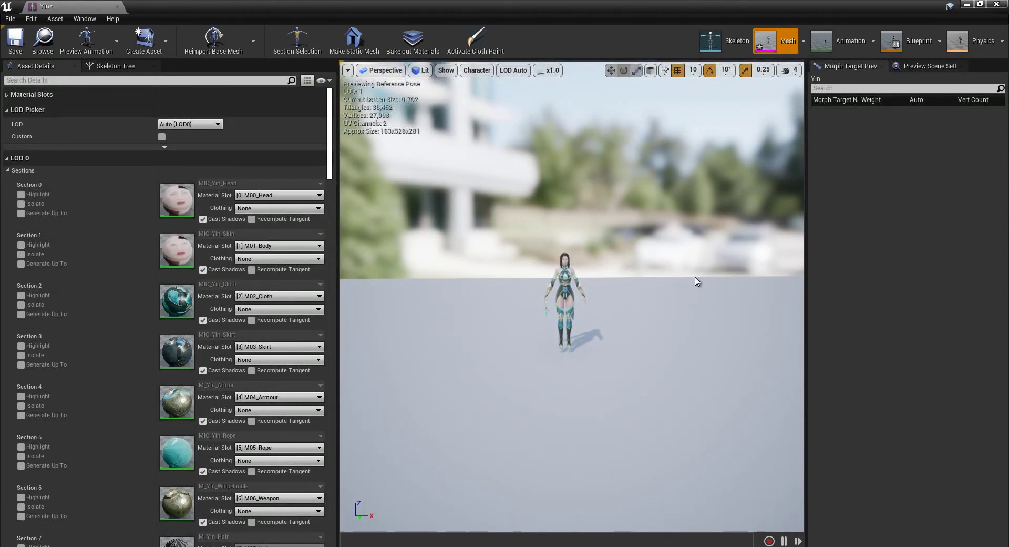
pyautogui.scroll(-3, 599, 276)
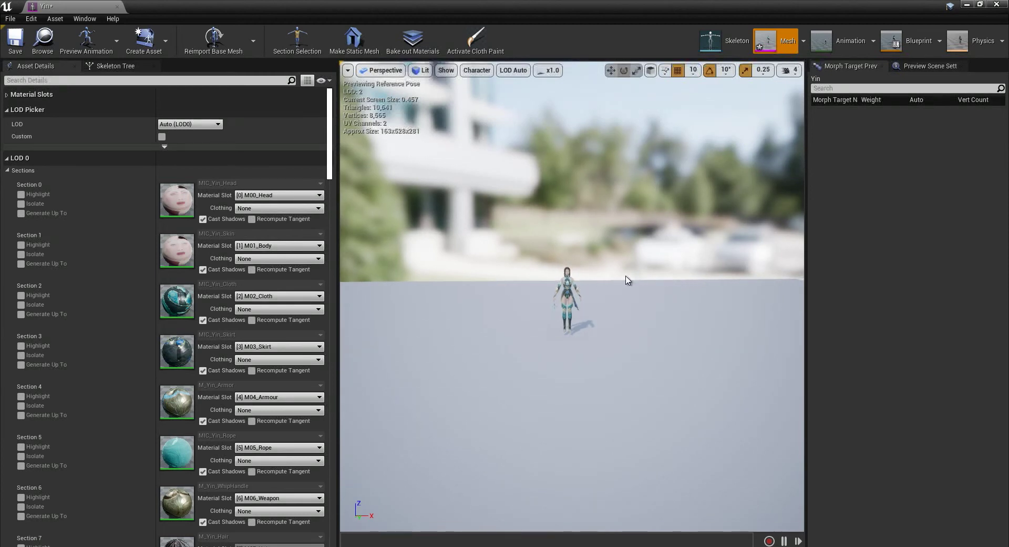
pyautogui.scroll(1, 657, 277)
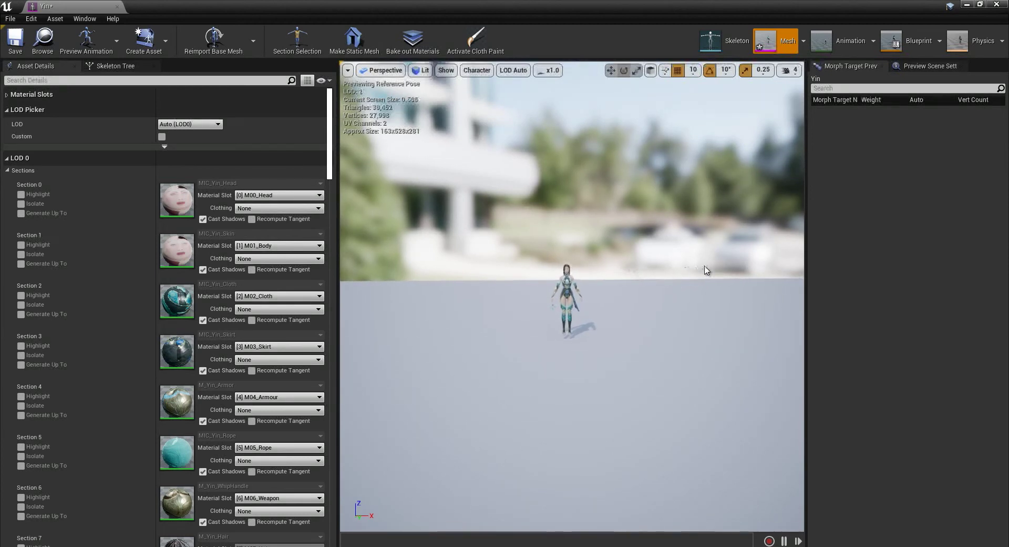
pyautogui.scroll(-1, 641, 271)
pyautogui.scroll(-1, 684, 264)
pyautogui.scroll(1, 671, 263)
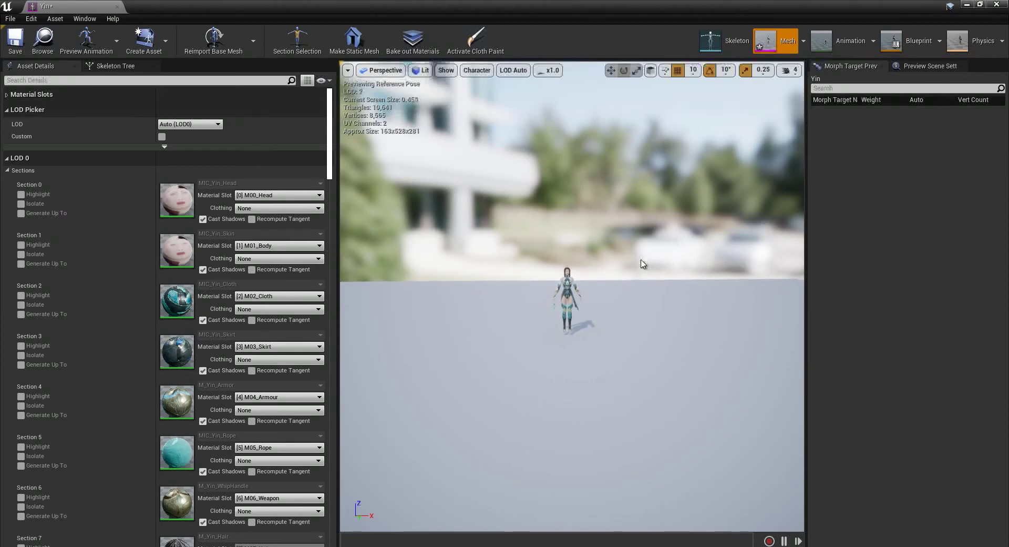
pyautogui.scroll(1, 725, 261)
pyautogui.scroll(-3, 726, 261)
pyautogui.scroll(2, 724, 262)
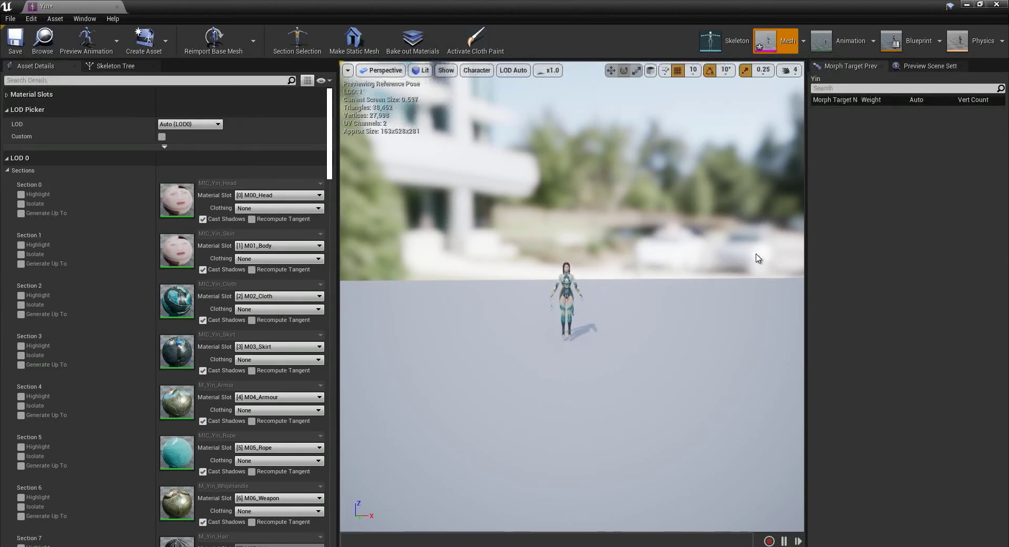
# - Examine the automatic transitions between LOD 0, LOD 1 and LOD 2 by viewing the character from near and far
pyautogui.scroll(-1, 674, 264)
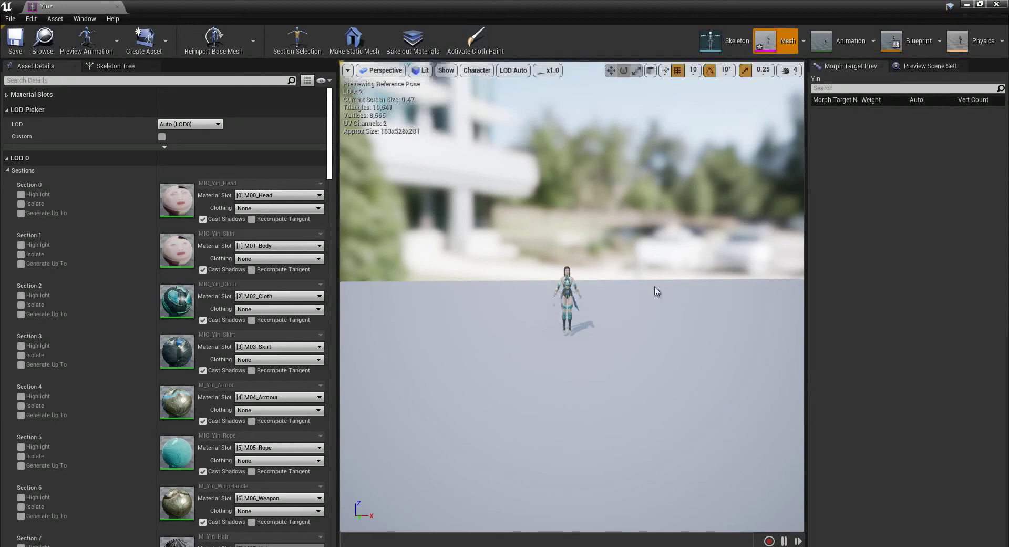
pyautogui.scroll(-3, 579, 282)
pyautogui.scroll(-3, 592, 282)
pyautogui.scroll(-3, 646, 287)
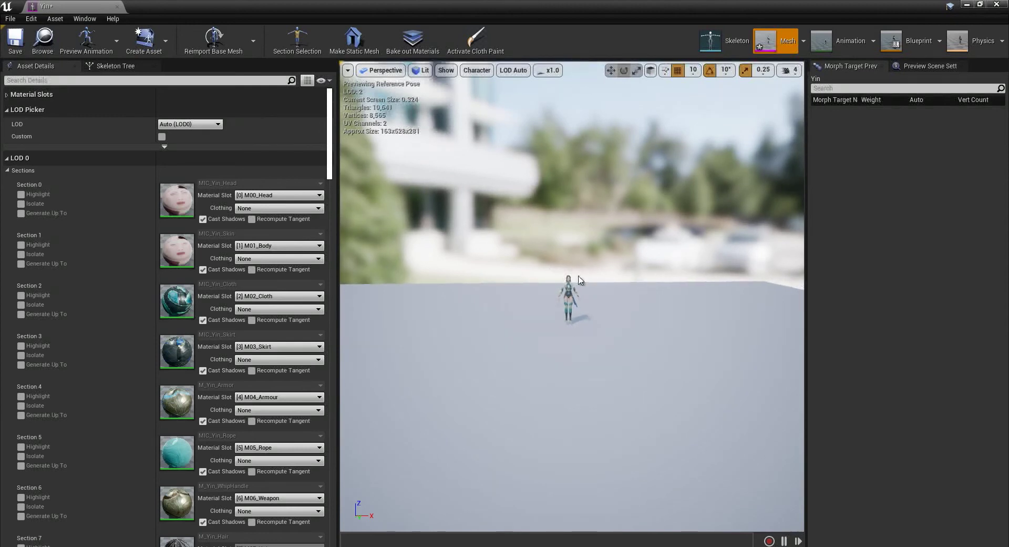
pyautogui.scroll(6, 615, 281)
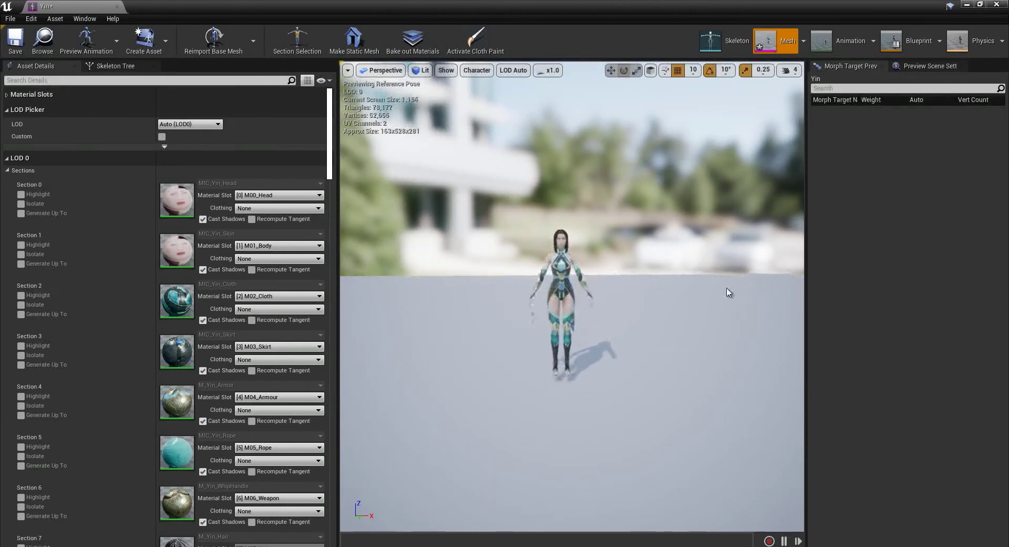
pyautogui.scroll(2, 731, 292)
pyautogui.scroll(-4, 696, 279)
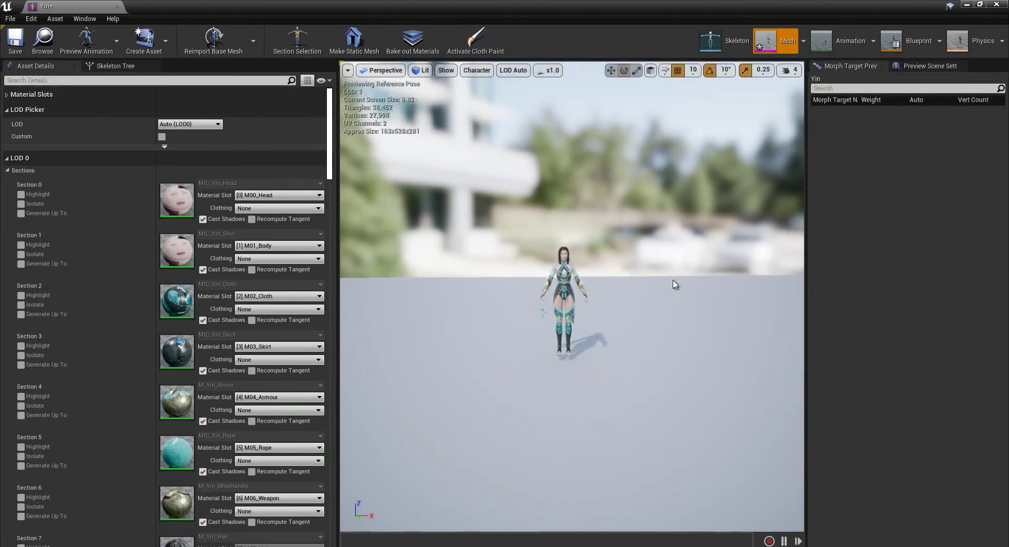
pyautogui.scroll(-3, 668, 286)
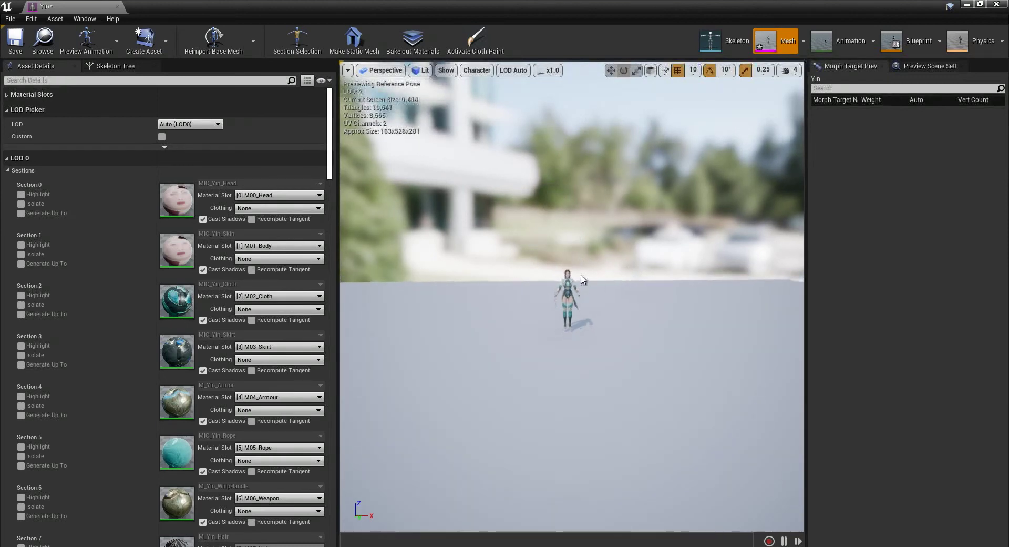
pyautogui.scroll(1, 730, 281)
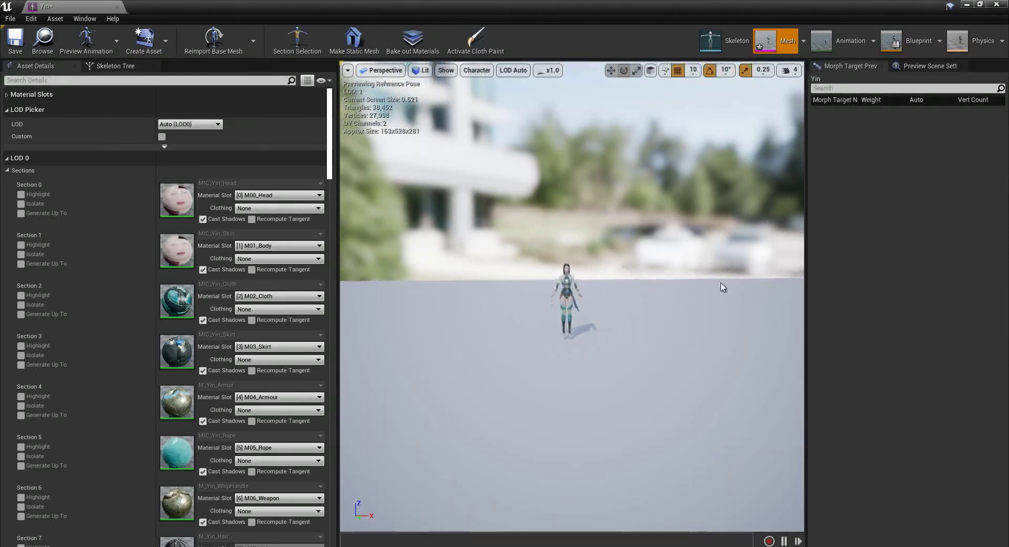
pyautogui.scroll(6, 633, 275)
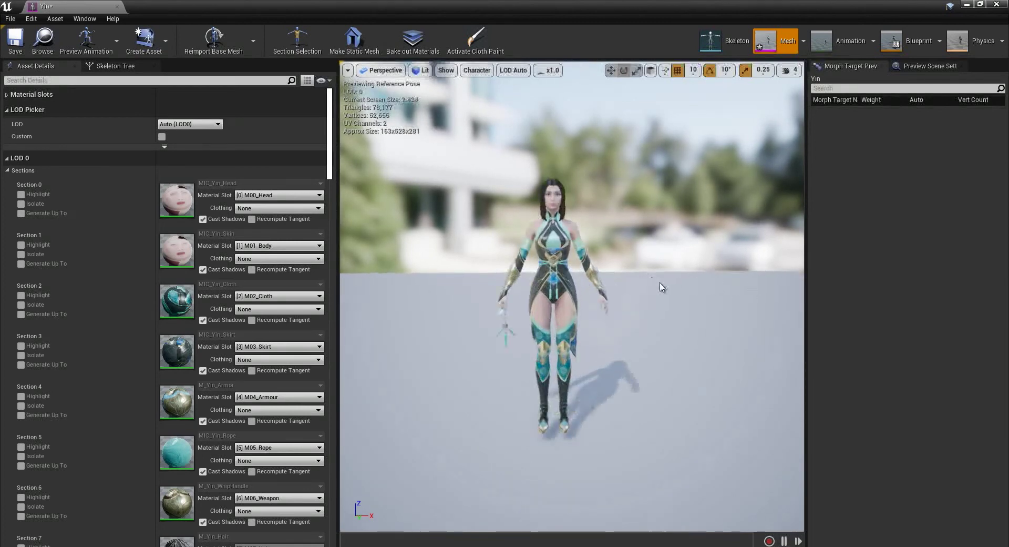
pyautogui.scroll(2, 661, 286)
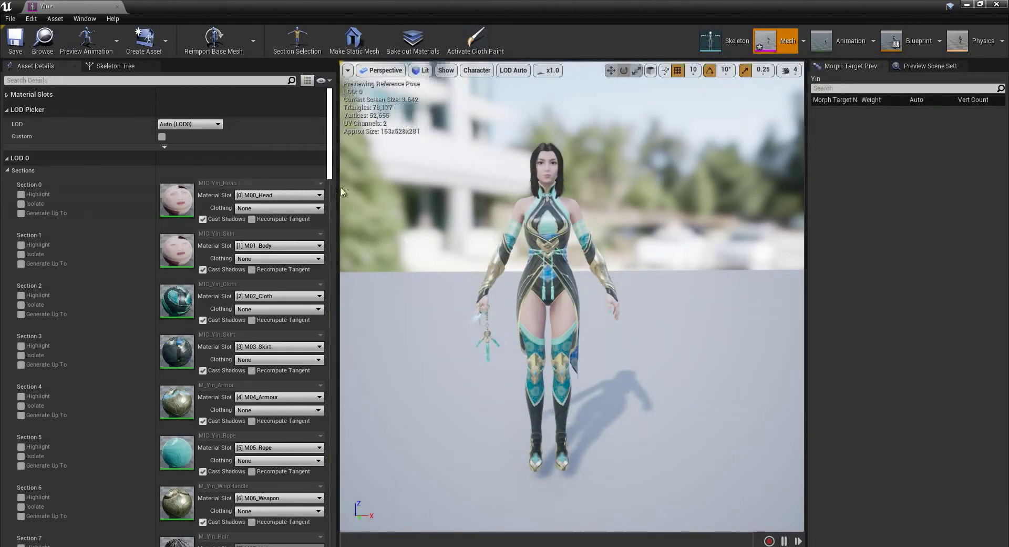
# - Preview LOD 3 and expand its Sections and LOD Info settings to show the screen size
pyautogui.moveTo(329, 173); pyautogui.dragTo(336, 309)
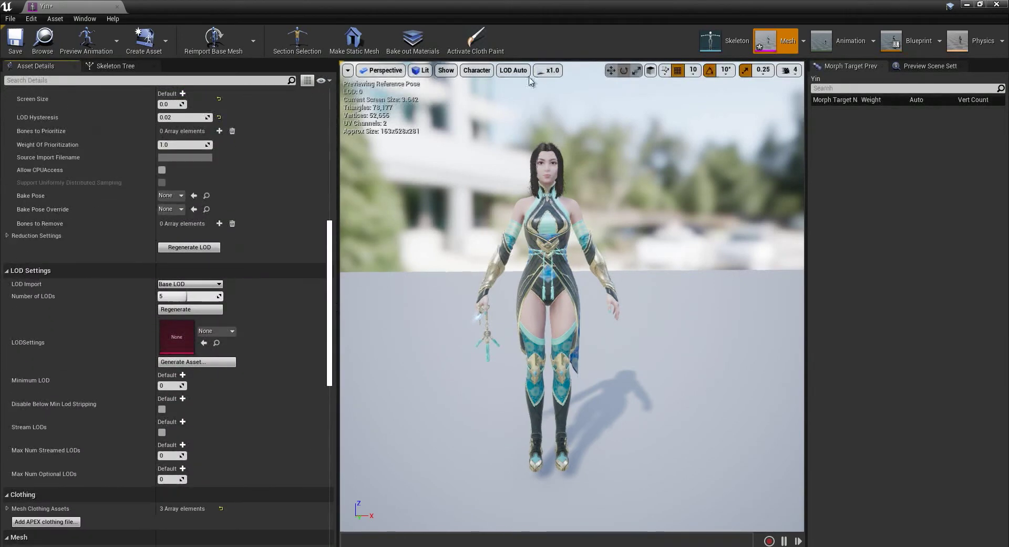
pyautogui.click(513, 70)
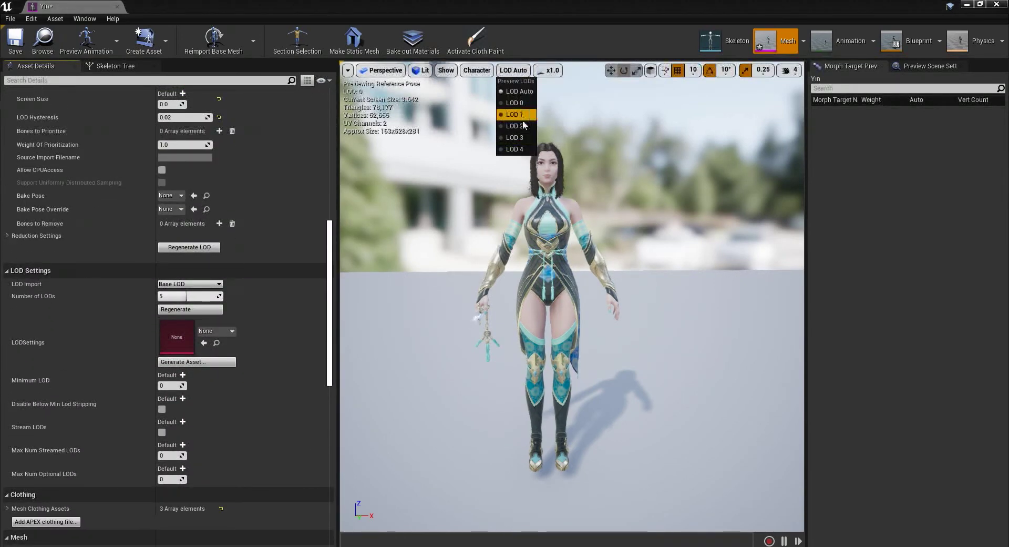
pyautogui.click(518, 137)
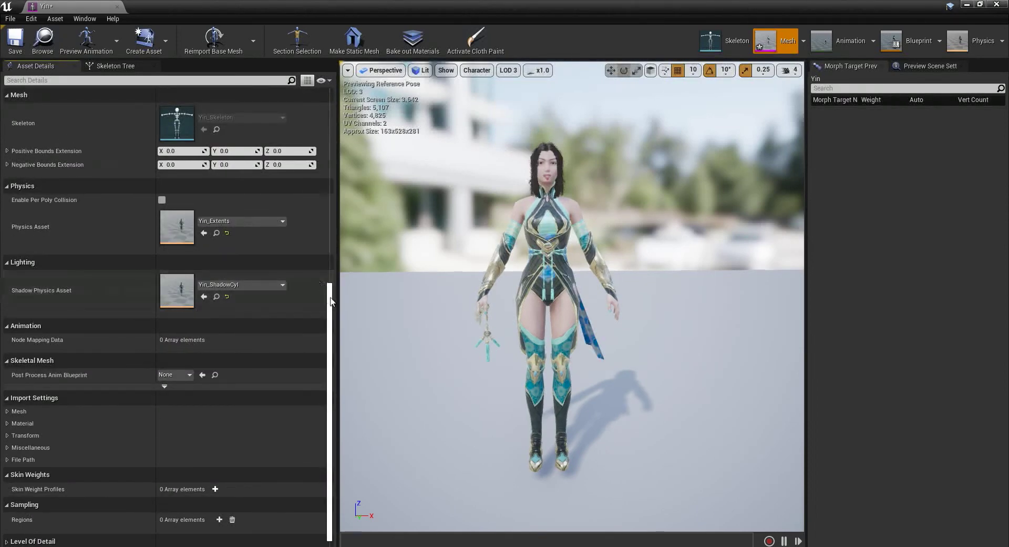
pyautogui.scroll(10, 234, 182)
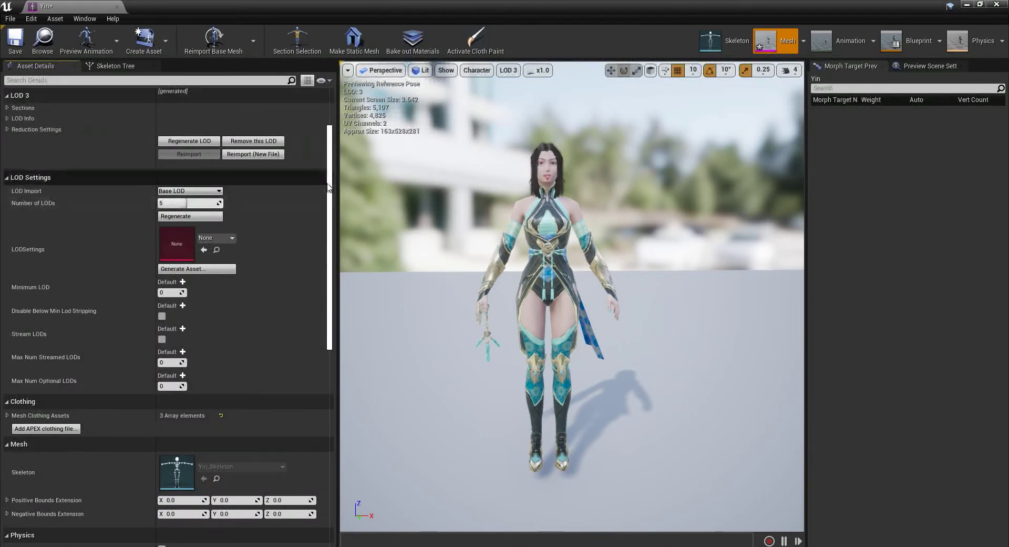
pyautogui.scroll(3, 155, 166)
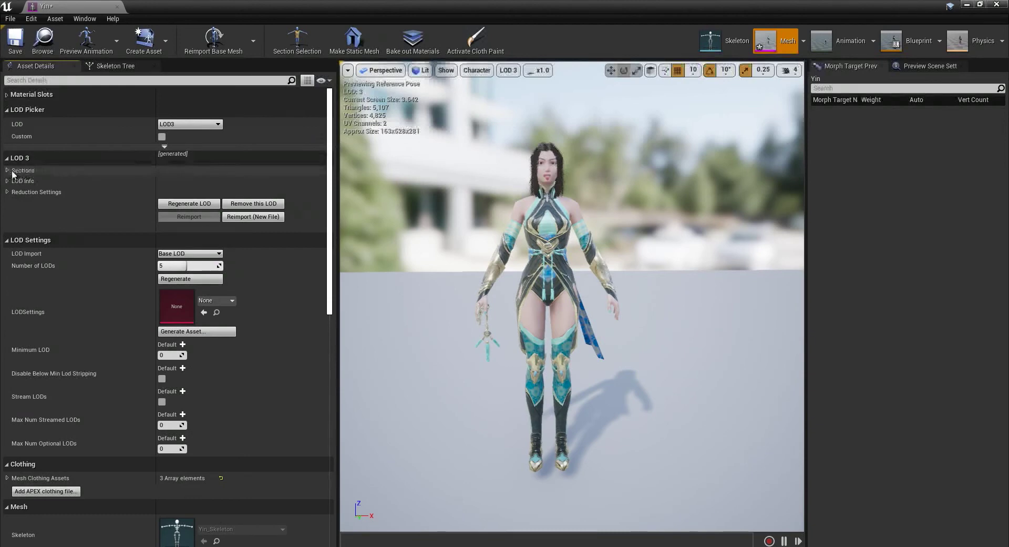
pyautogui.click(7, 170)
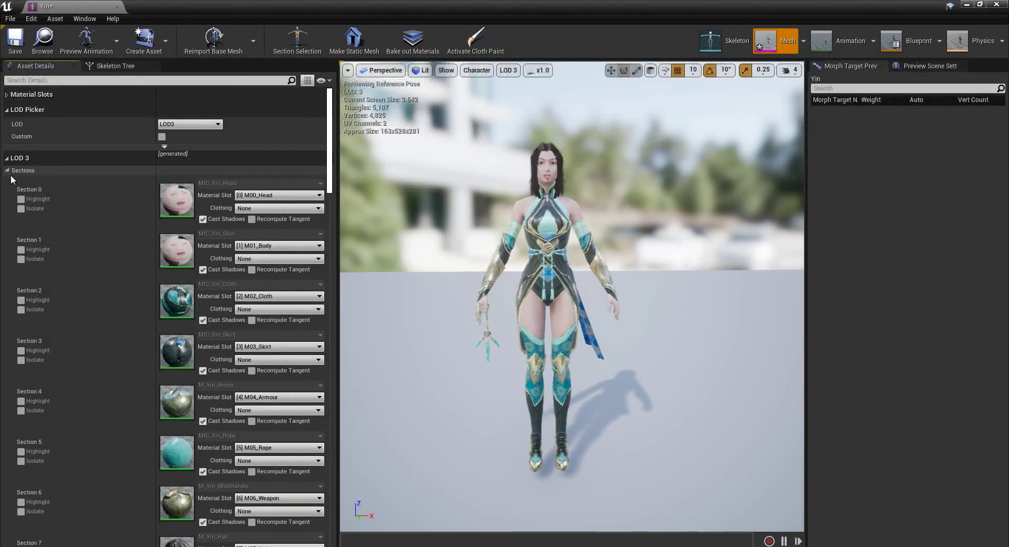
pyautogui.moveTo(331, 163); pyautogui.dragTo(348, 264)
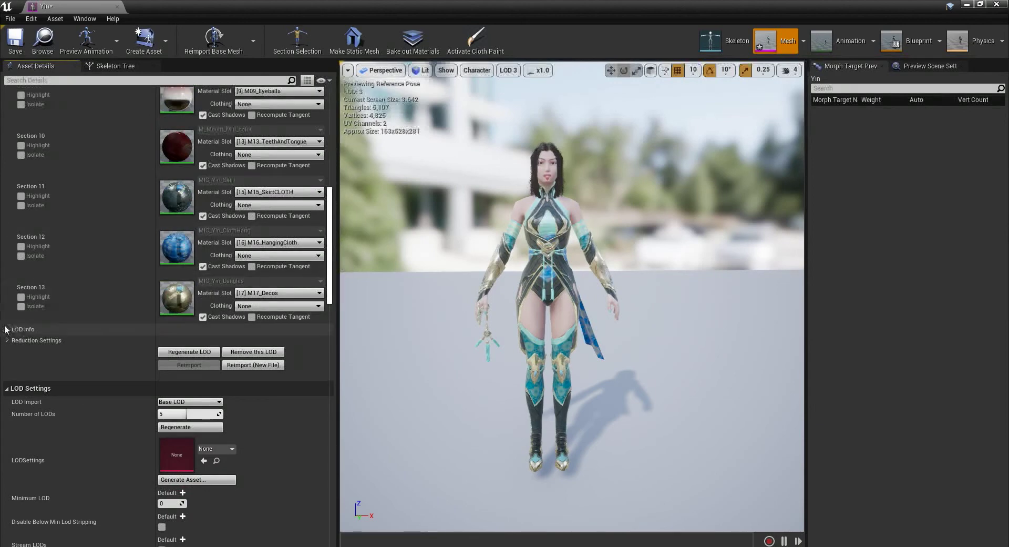
pyautogui.click(7, 329)
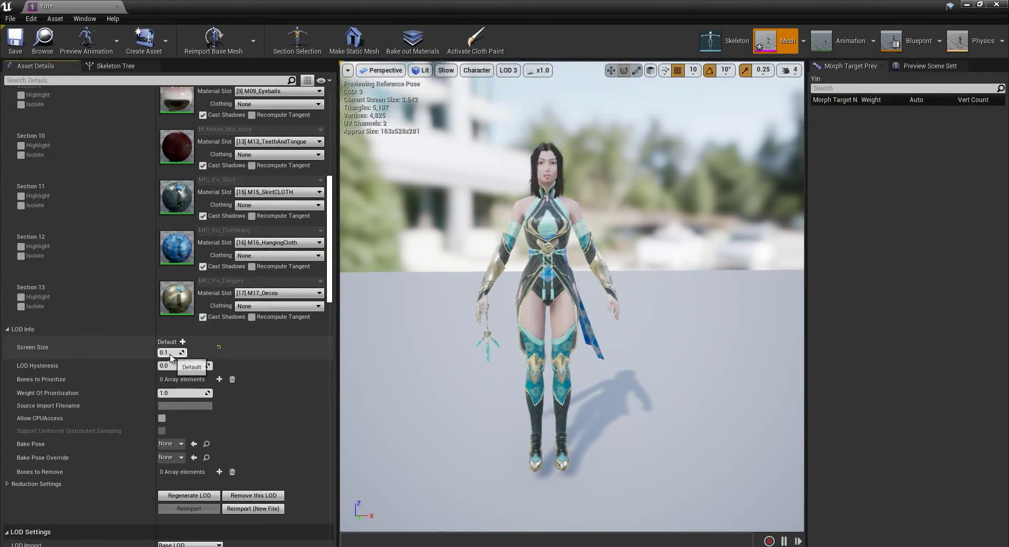
# - Examine the LOD info and reduction settings of LOD 1 and LOD 2 for comparison, and return the preview to LOD 3
pyautogui.click(509, 69)
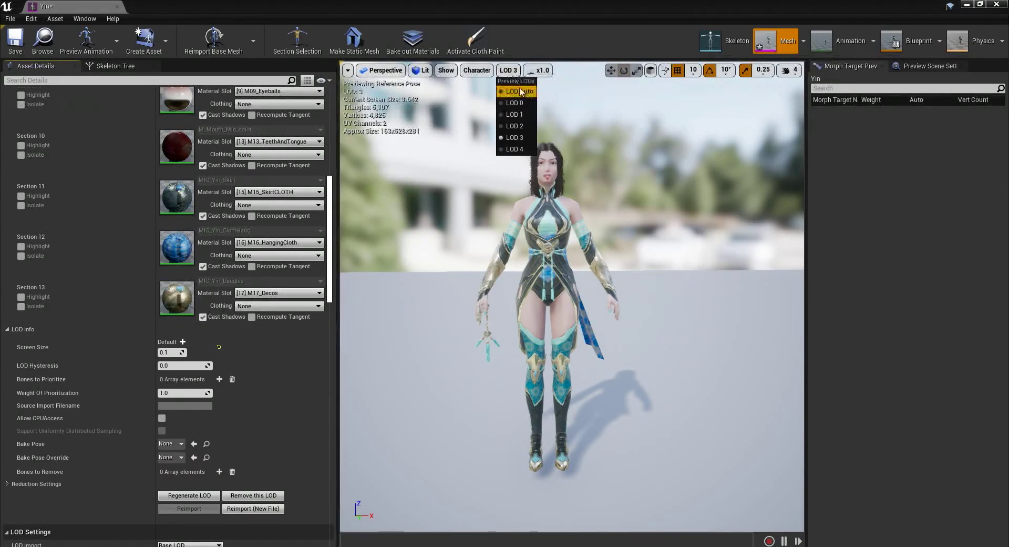
pyautogui.click(523, 115)
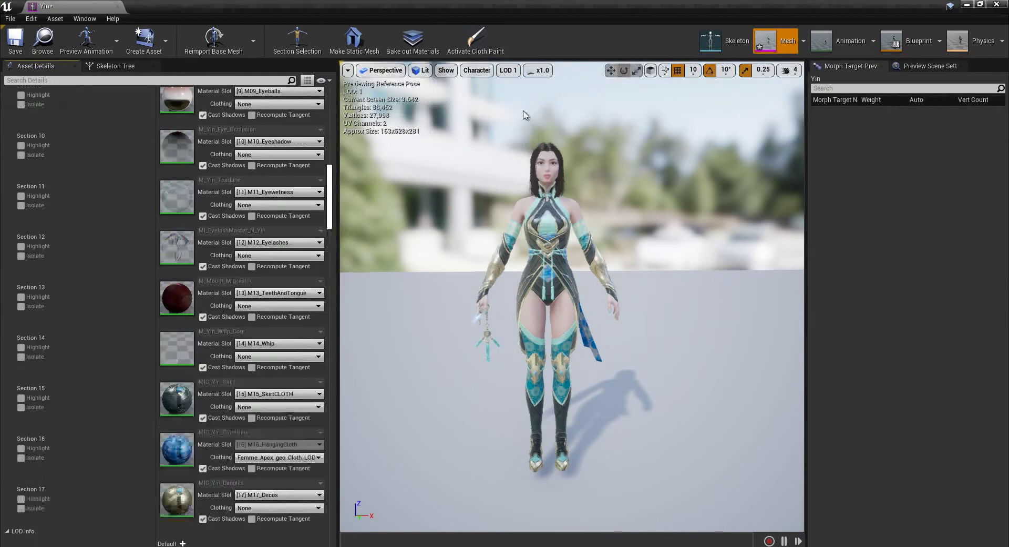
pyautogui.scroll(-5, 324, 184)
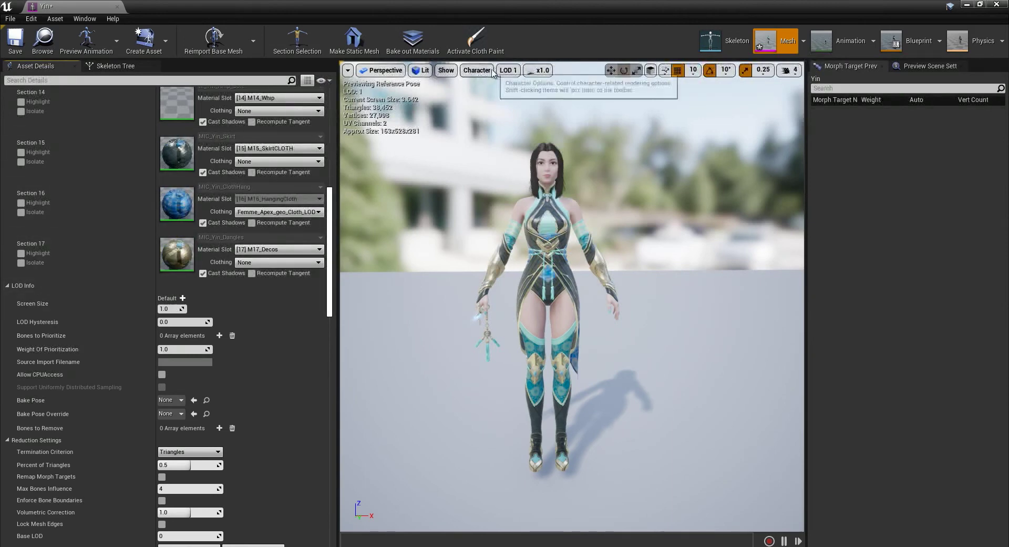
pyautogui.click(508, 70)
pyautogui.click(517, 127)
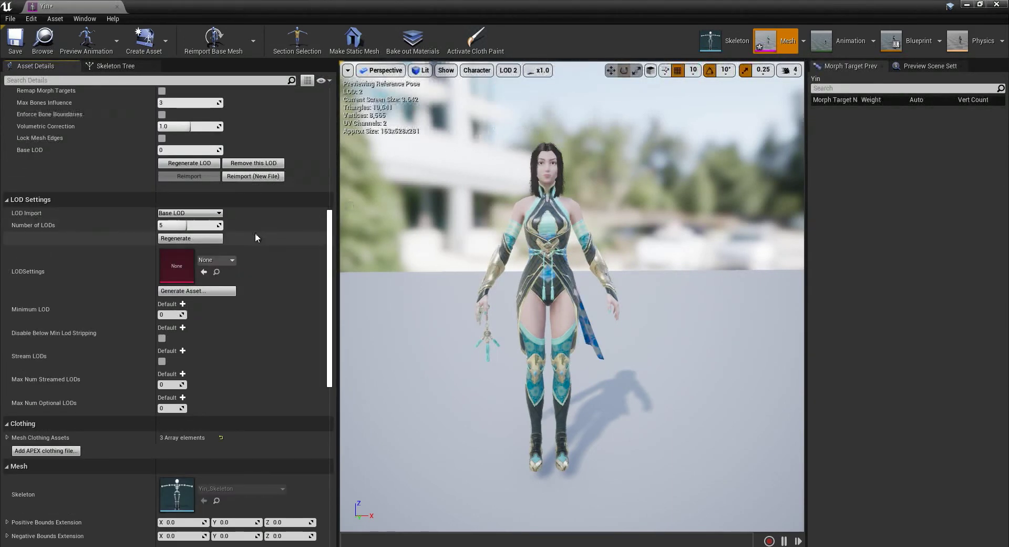
pyautogui.scroll(5, 320, 230)
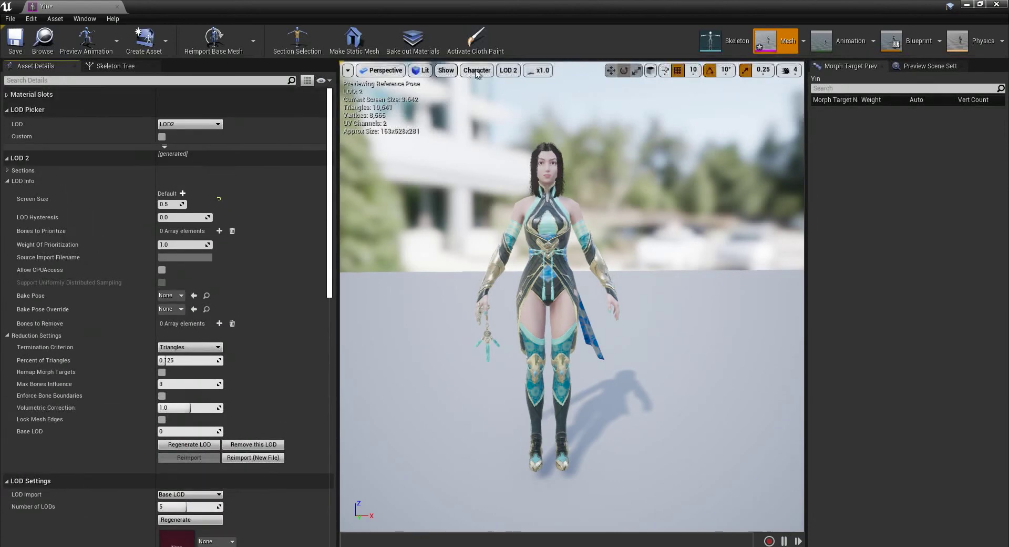
pyautogui.click(520, 71)
pyautogui.click(517, 140)
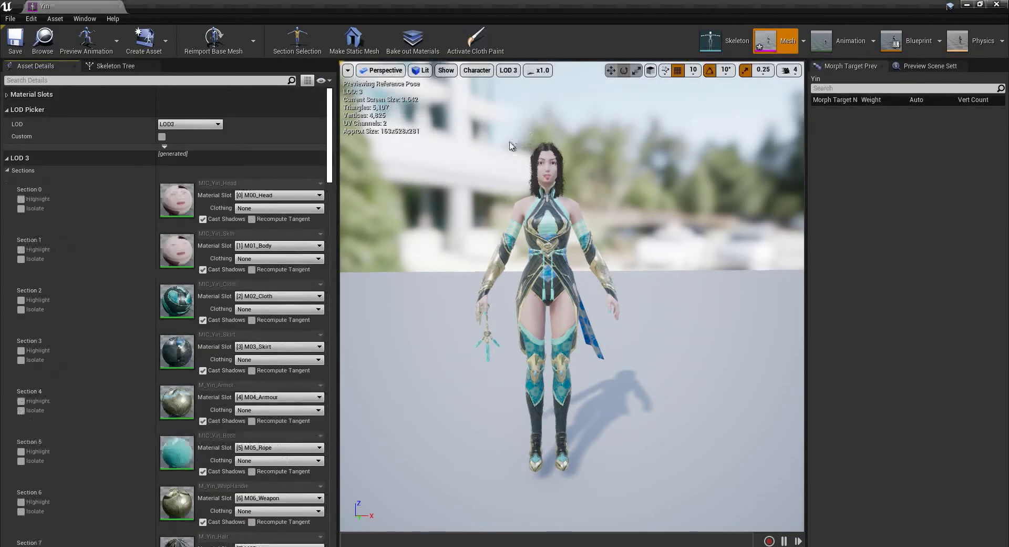
# - Try to set LOD 3's Percent of Triangles to 0.125 and Max Bones Influence to 3 in its reduction settings
pyautogui.moveTo(330, 169); pyautogui.dragTo(346, 269)
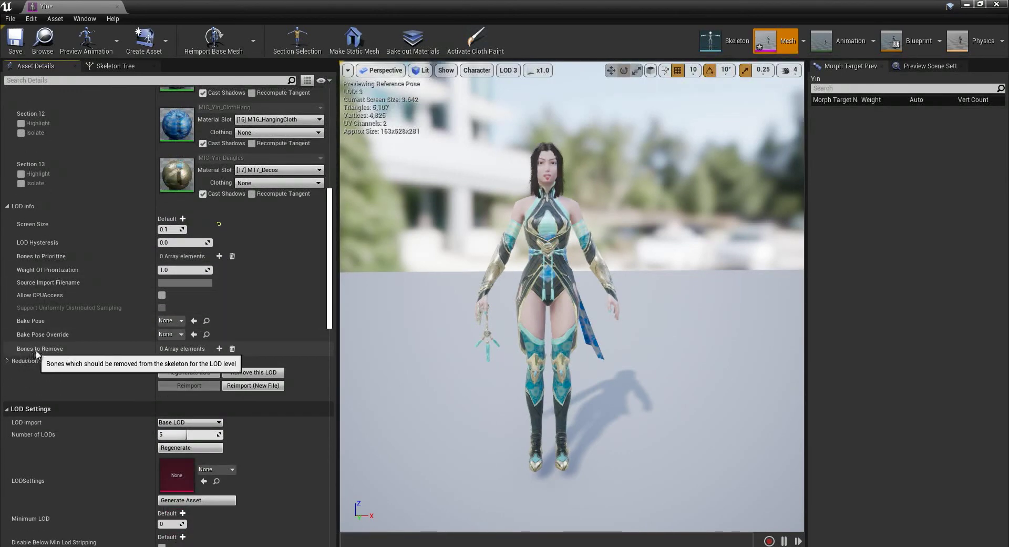
pyautogui.click(7, 360)
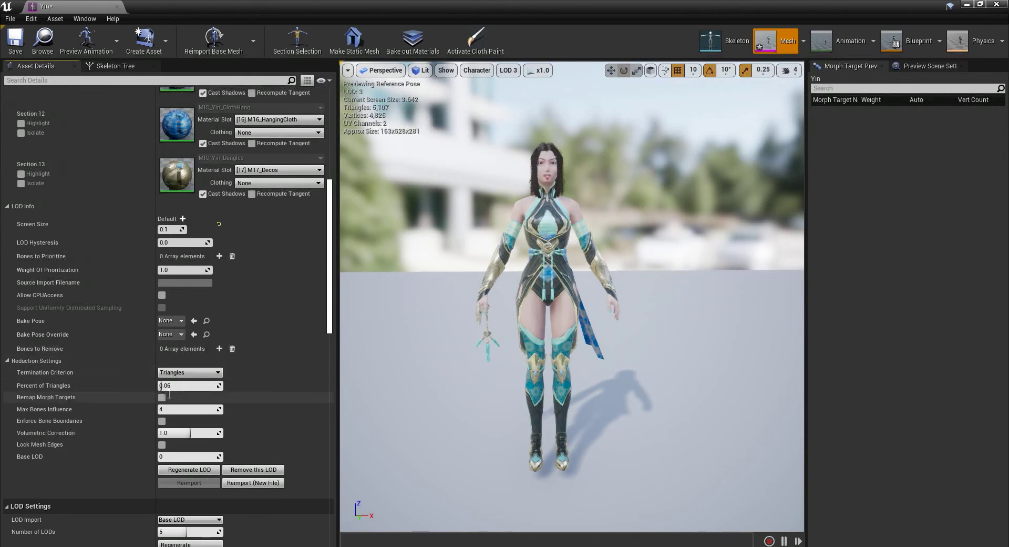
pyautogui.click(162, 387)
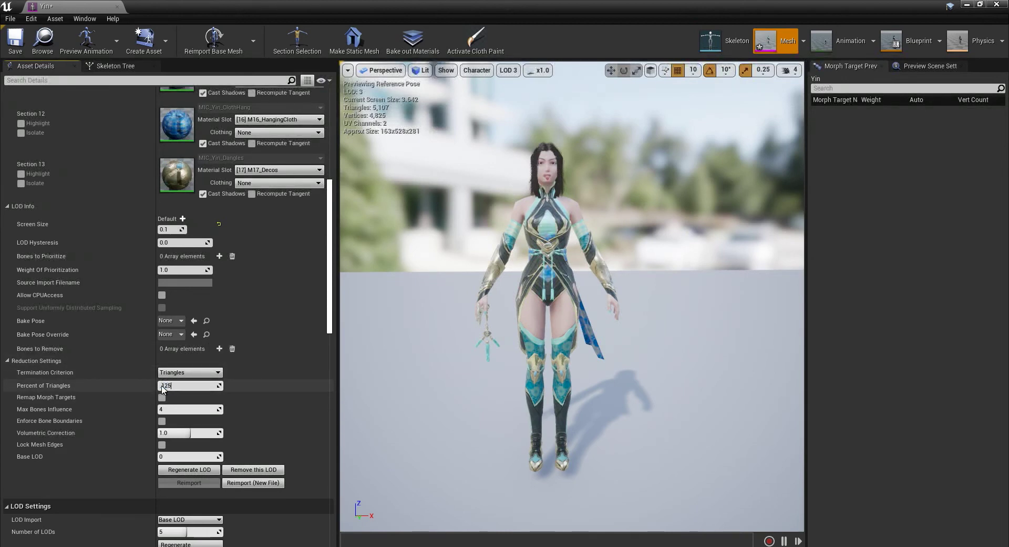
pyautogui.click(188, 411)
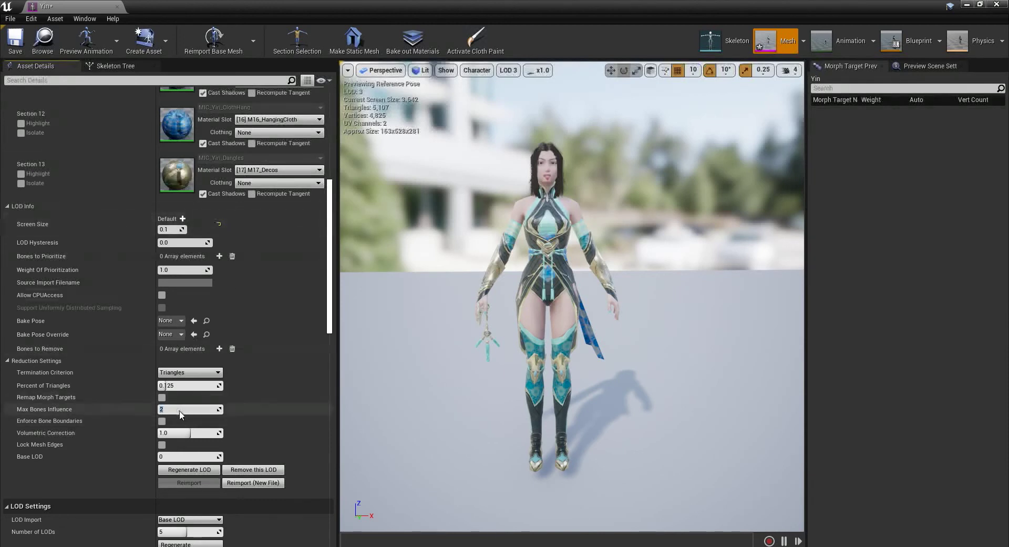
pyautogui.press('BackSpace')
pyautogui.write('3')
pyautogui.press('Return')
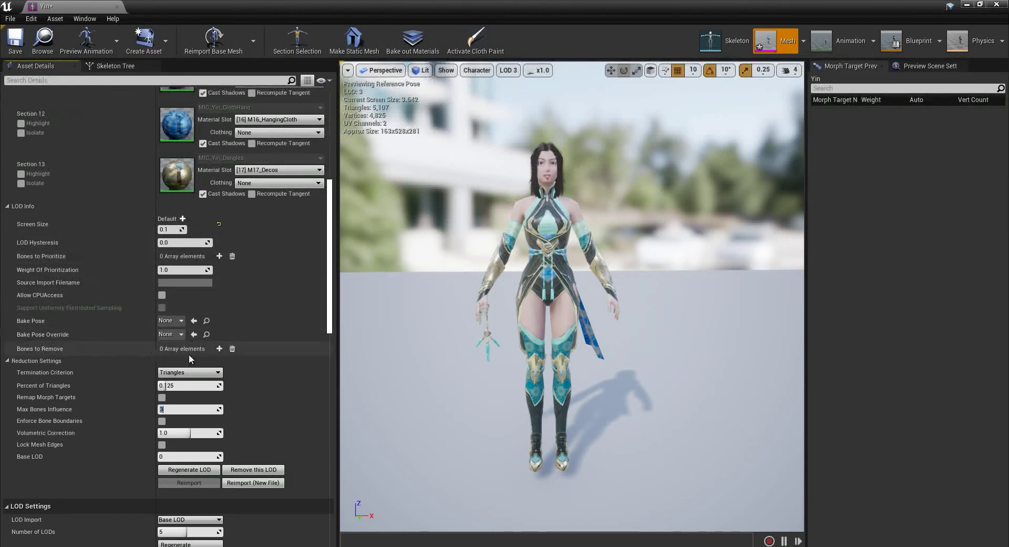
# - Add the bones index_03_l and middle_03_l to LOD 3's Bones to Remove
pyautogui.click(219, 349)
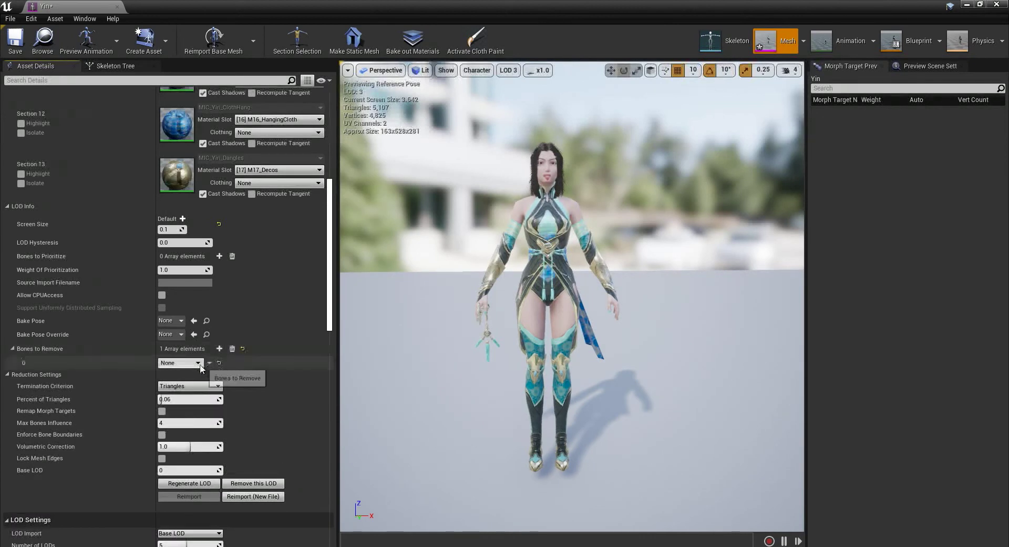
pyautogui.click(198, 363)
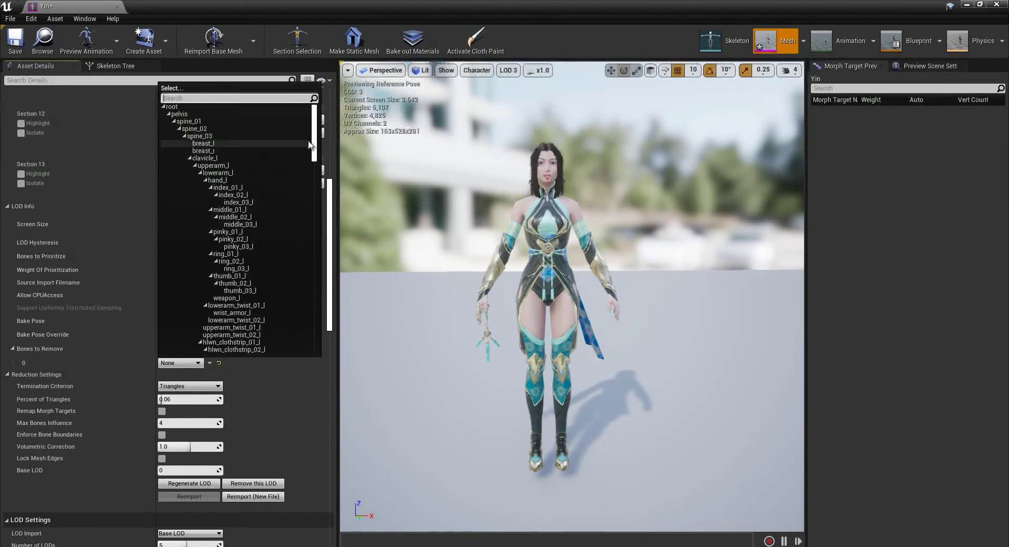
pyautogui.scroll(-3, 316, 140)
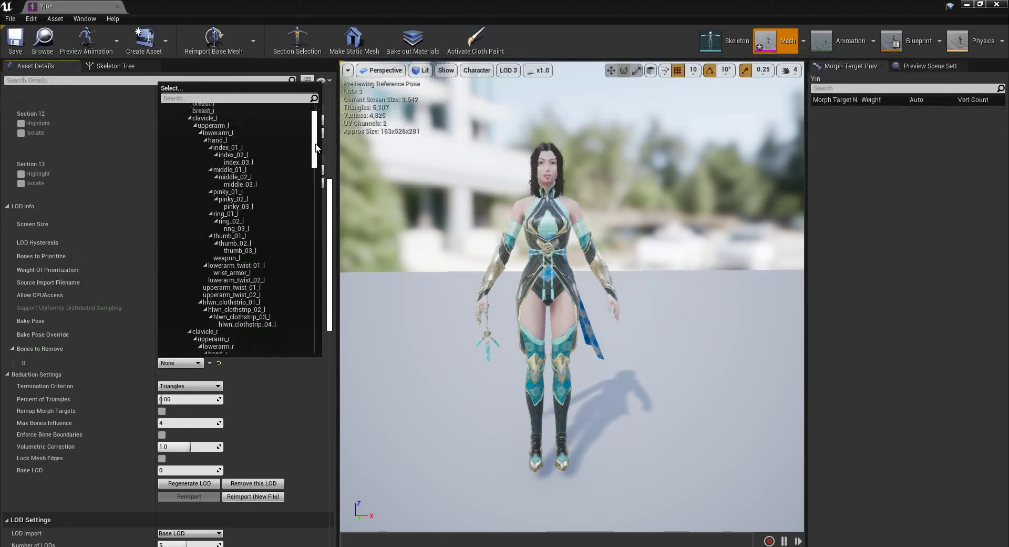
pyautogui.click(239, 162)
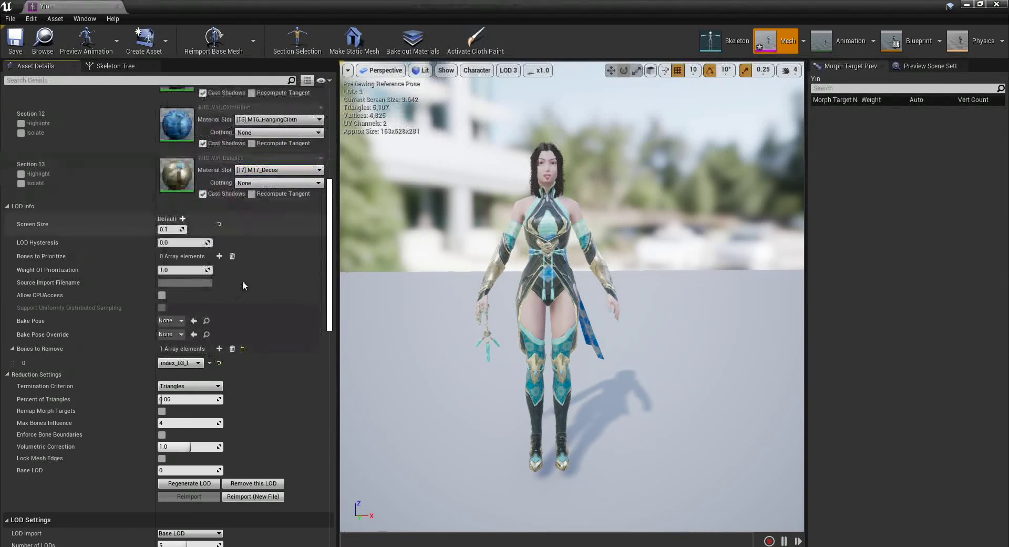
pyautogui.click(220, 349)
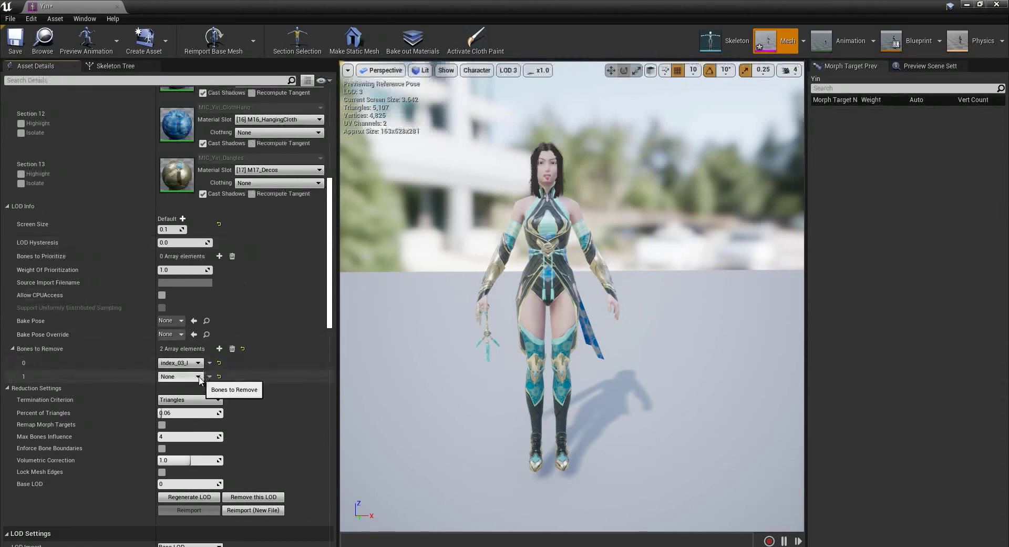
pyautogui.click(180, 377)
pyautogui.click(240, 238)
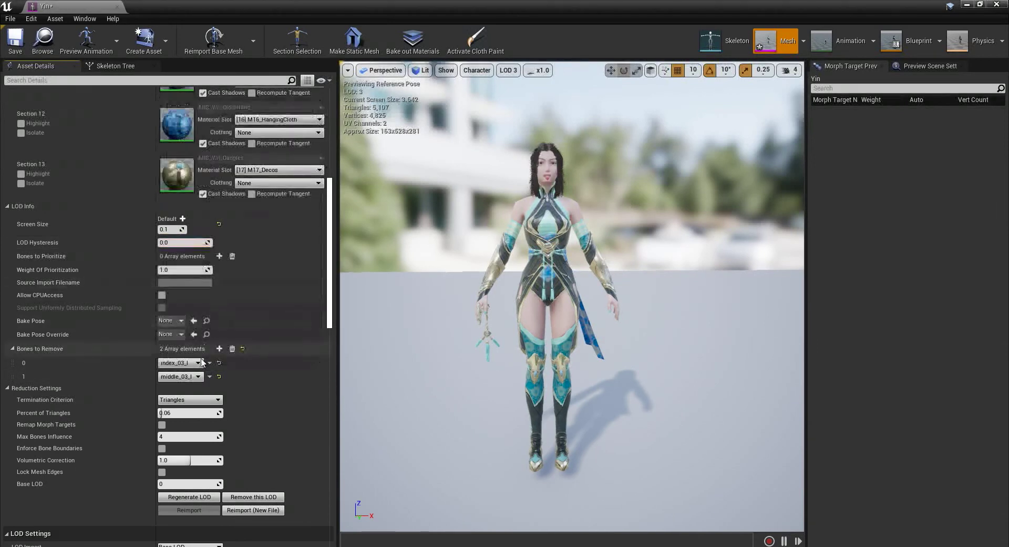
# - Add the left-hand fingertip bones pinky_03_l, thumb_03_l and ring_03_l to LOD 3's Bones to Remove
pyautogui.click(219, 348)
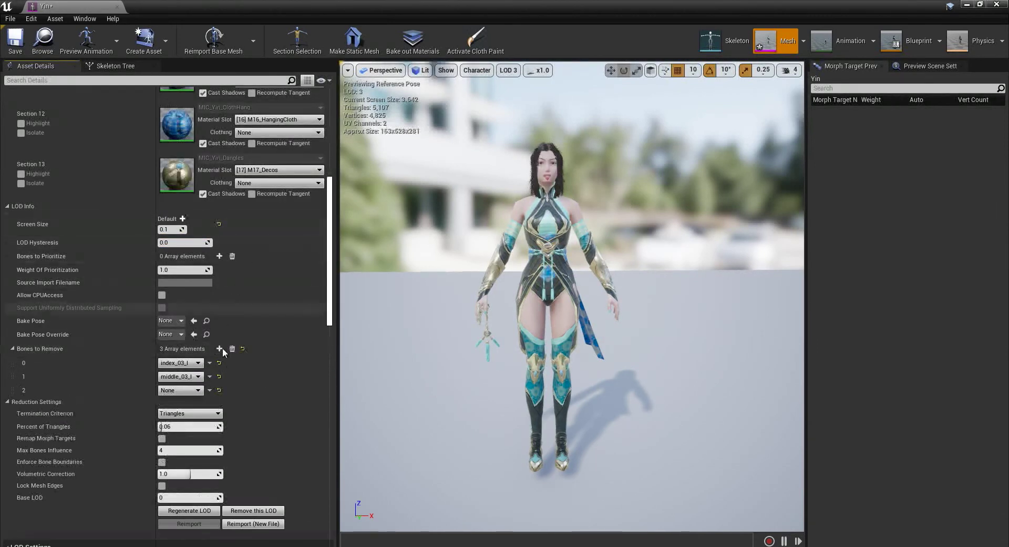
pyautogui.click(180, 390)
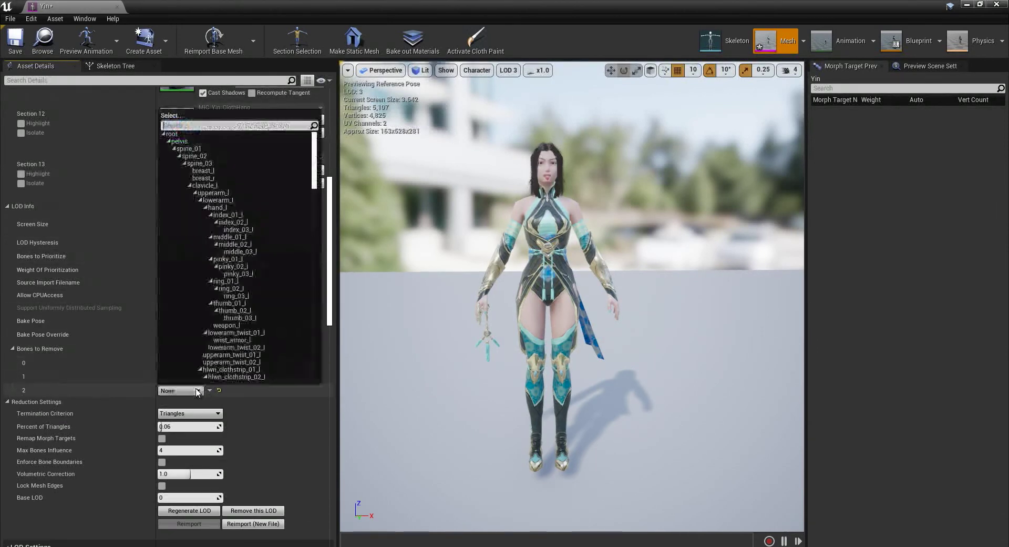
pyautogui.click(237, 273)
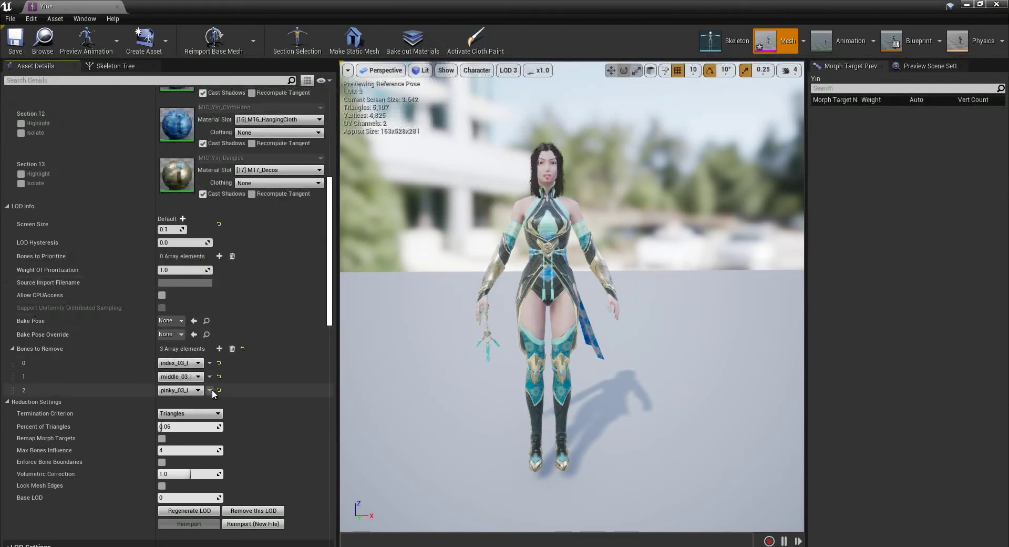
pyautogui.click(220, 348)
pyautogui.click(184, 403)
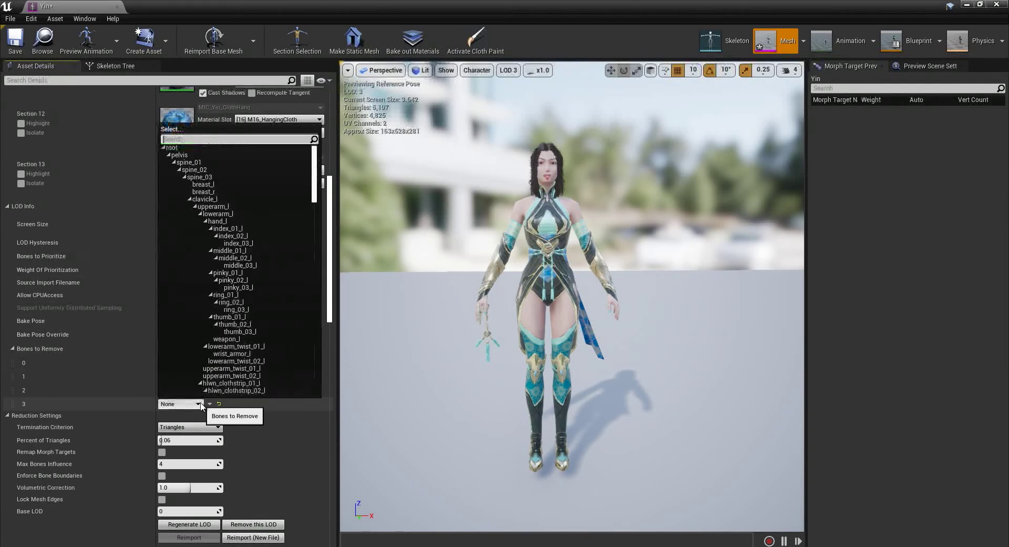
pyautogui.click(250, 331)
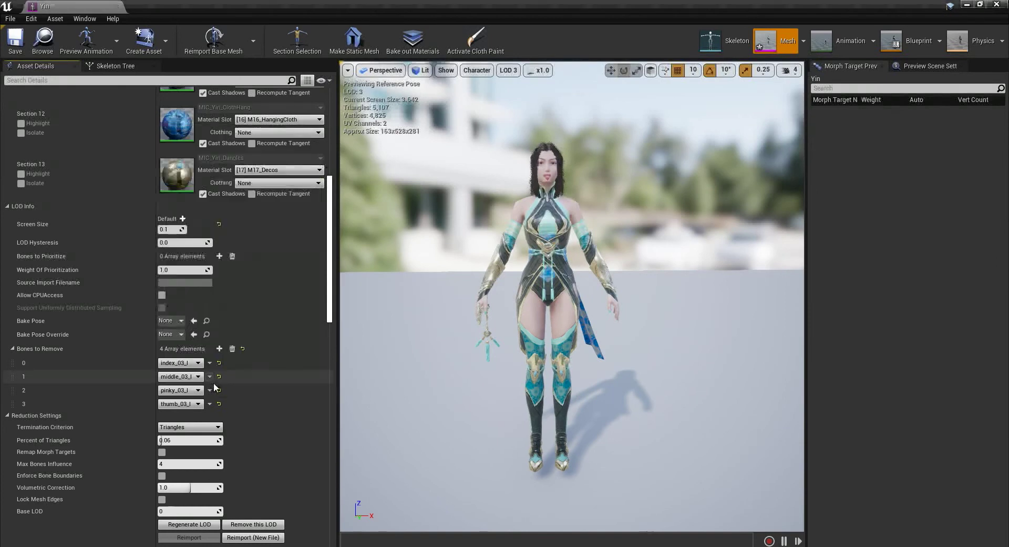
pyautogui.click(219, 348)
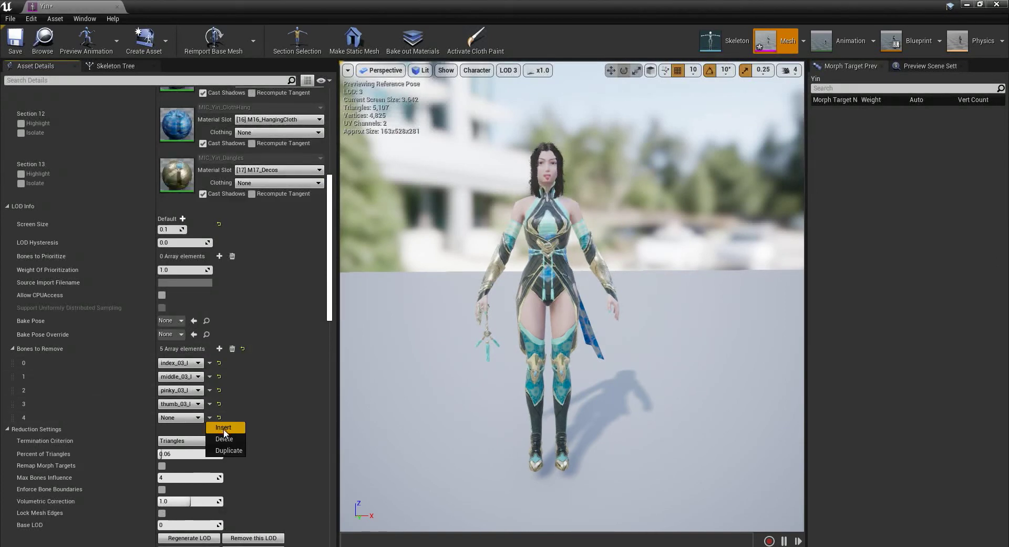
pyautogui.click(198, 419)
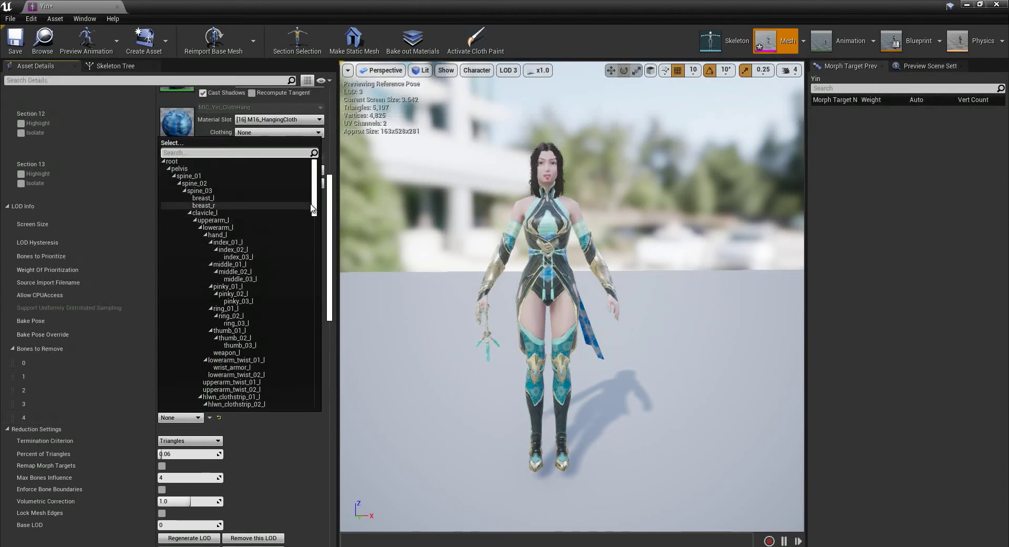
pyautogui.click(241, 323)
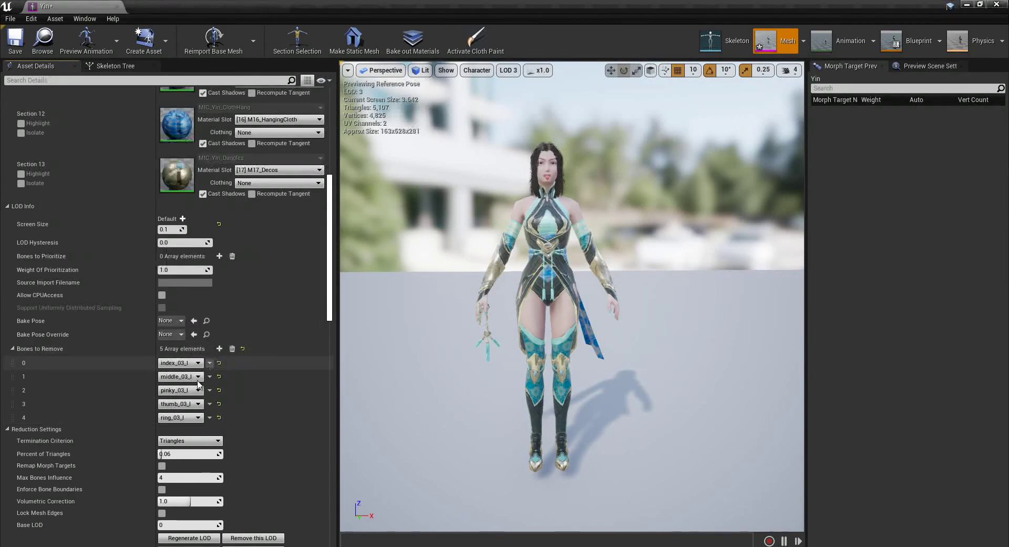
# - Add five more entries to LOD 3's Bones to Remove and assign index_03_r to the first new one
pyautogui.click(219, 348)
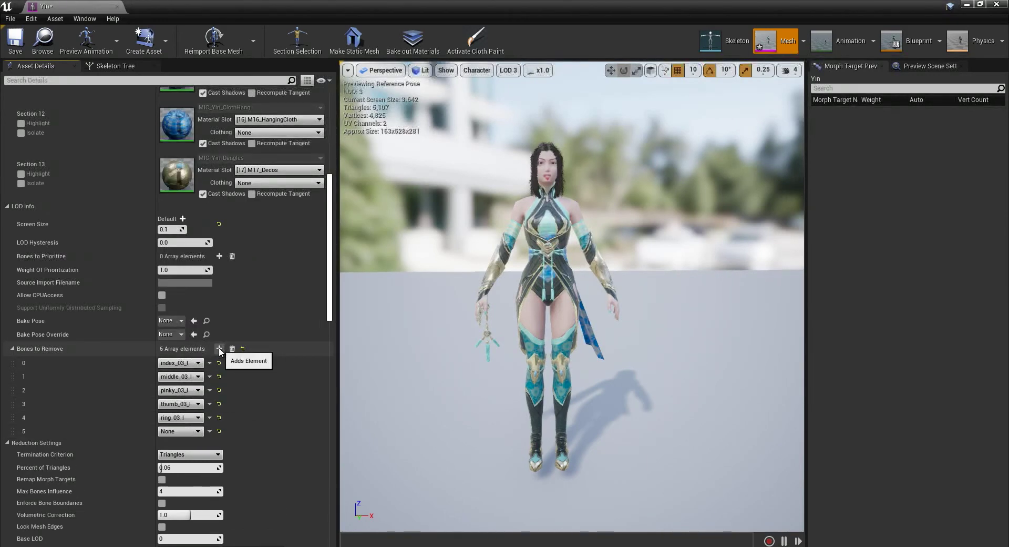
pyautogui.click(220, 348)
pyautogui.click(219, 348)
pyautogui.click(219, 348)
pyautogui.click(220, 348)
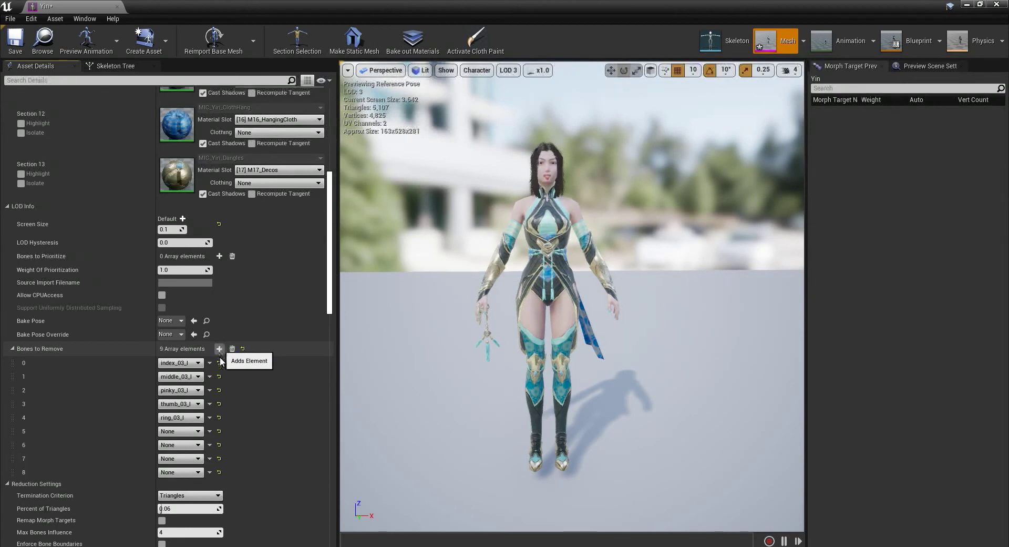
pyautogui.click(199, 431)
pyautogui.click(195, 233)
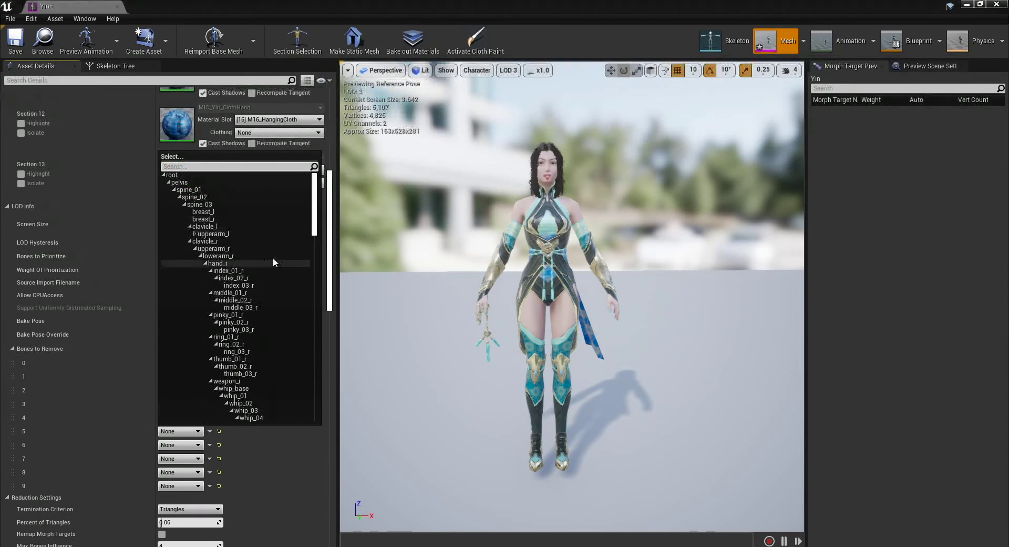
pyautogui.click(242, 284)
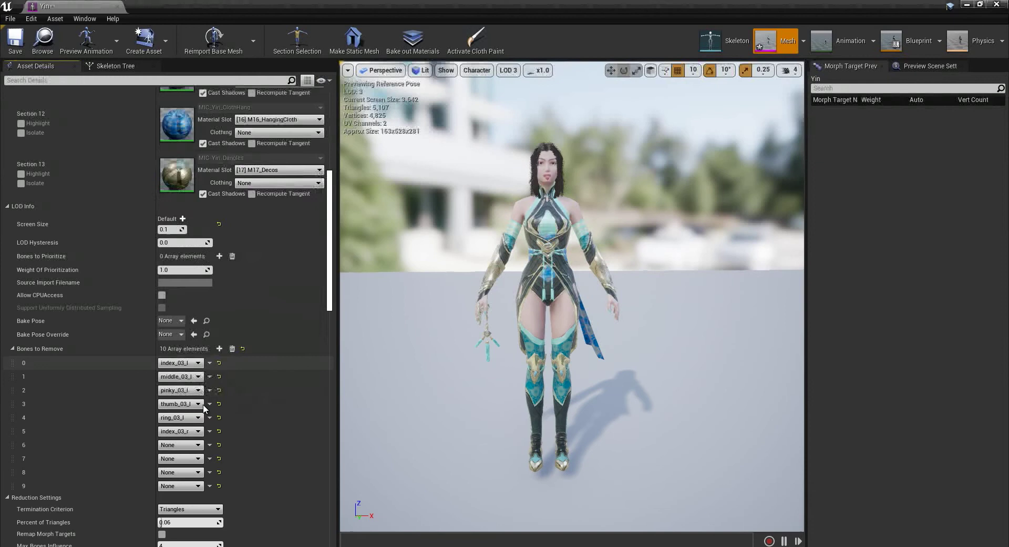
# - Assign middle_03_r and pinky_03_r to entries 6 and 7 of LOD 3's Bones to Remove
pyautogui.click(199, 446)
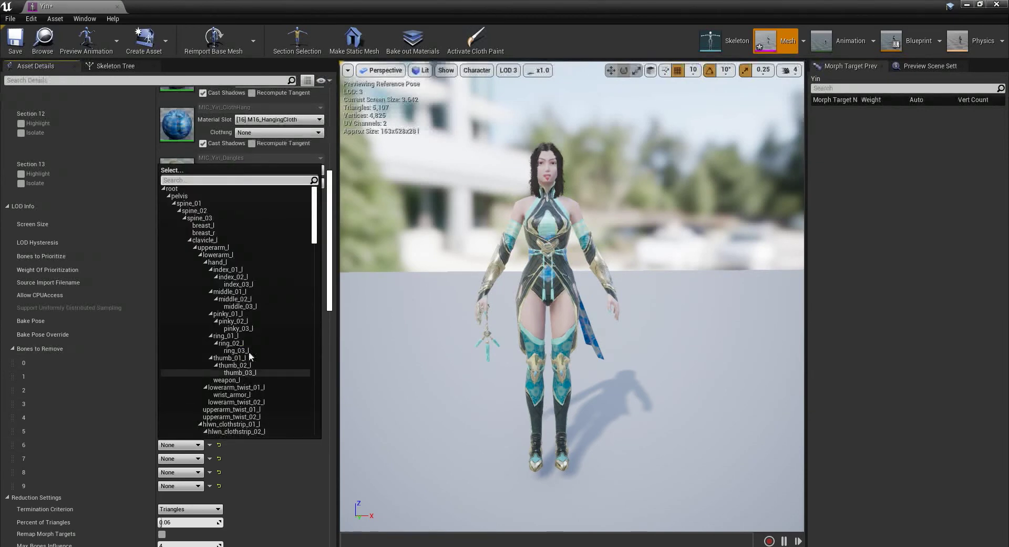
pyautogui.click(193, 247)
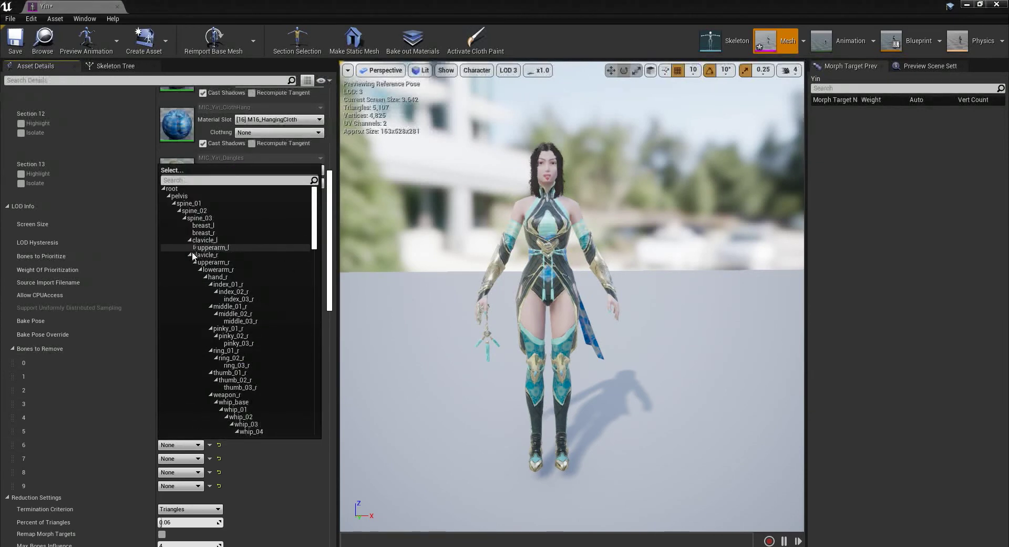
pyautogui.click(254, 322)
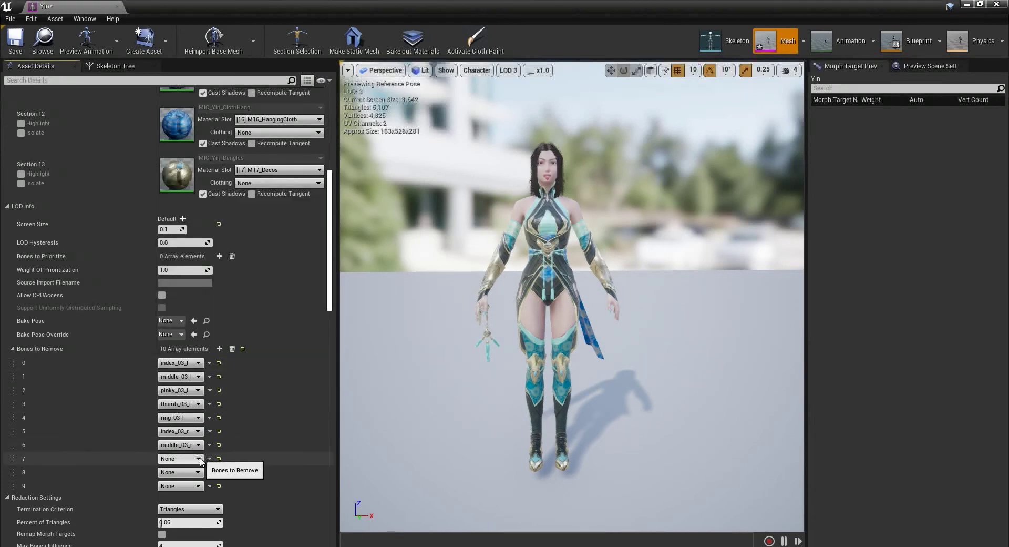
pyautogui.click(199, 458)
pyautogui.click(195, 261)
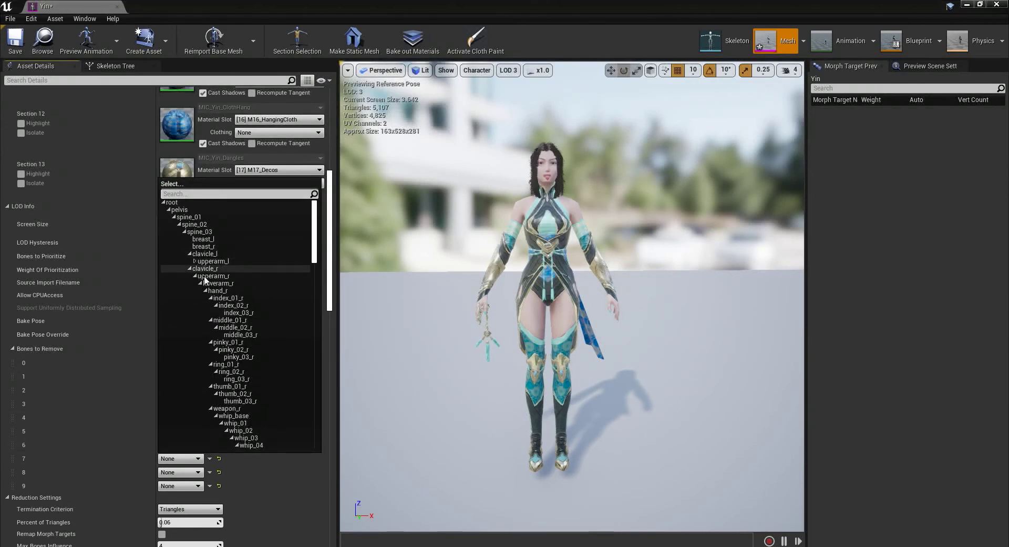
pyautogui.click(248, 356)
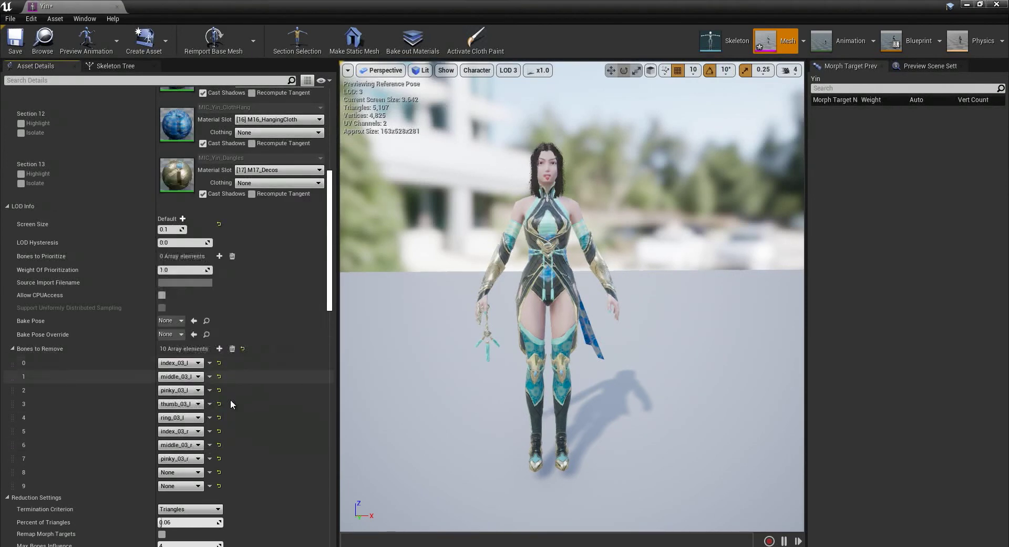
# - Assign ring_03_r and thumb_03_r to the last two empty entries of LOD 3's Bones to Remove
pyautogui.click(199, 472)
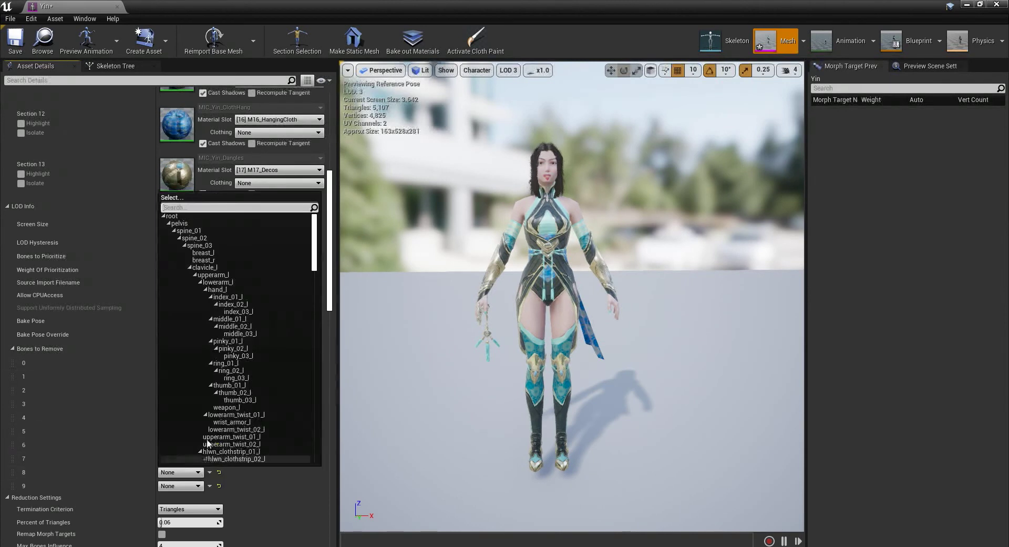
pyautogui.click(205, 289)
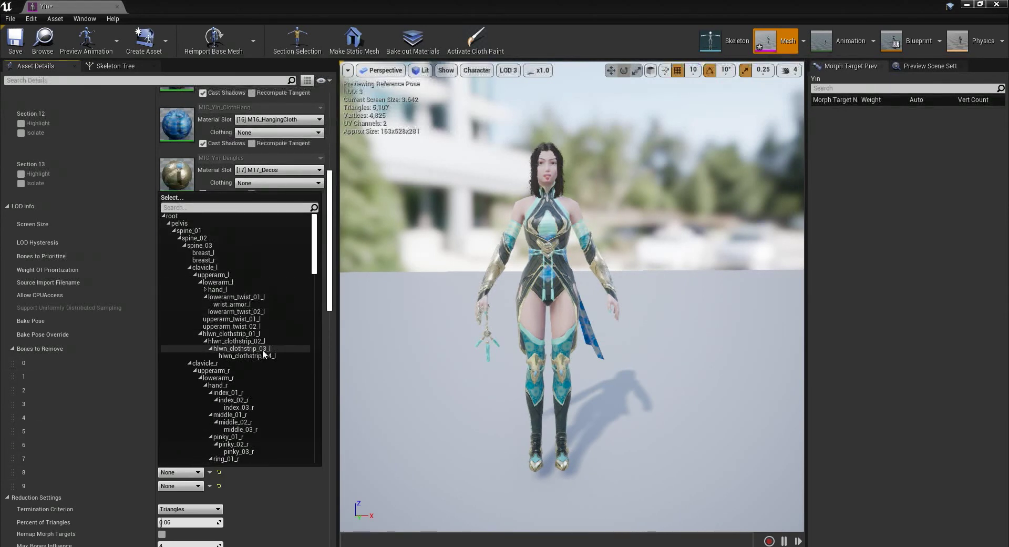
pyautogui.click(195, 275)
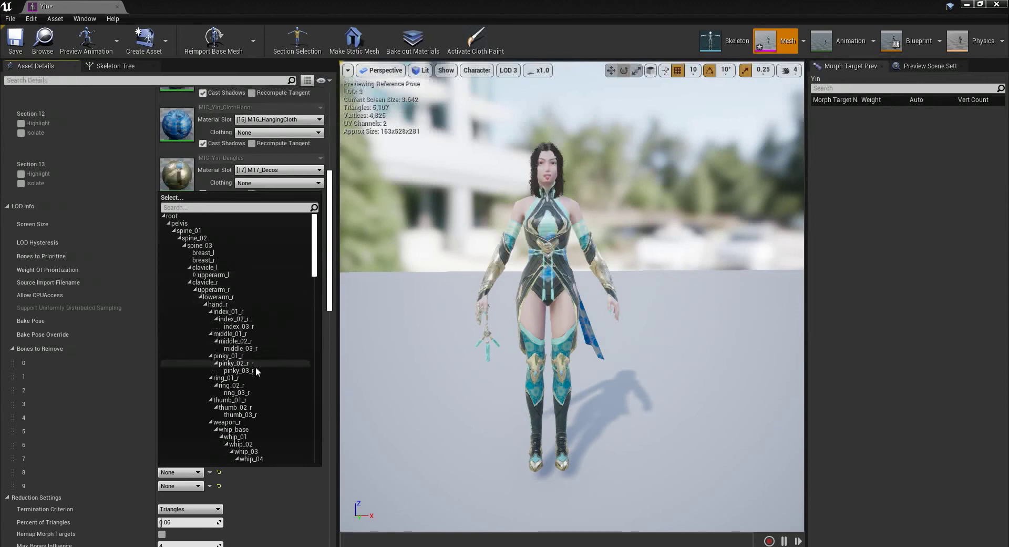
pyautogui.click(251, 394)
pyautogui.click(180, 486)
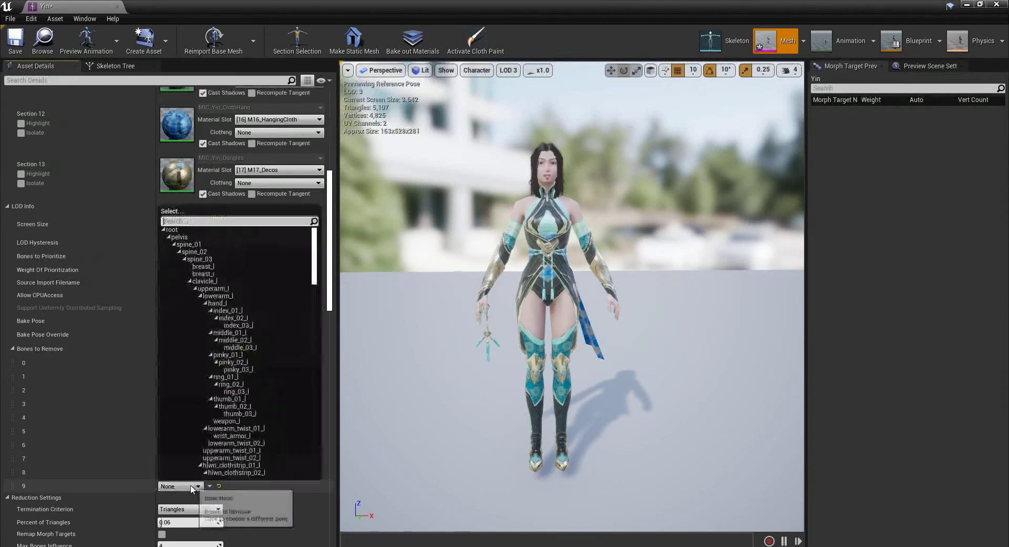
pyautogui.click(190, 280)
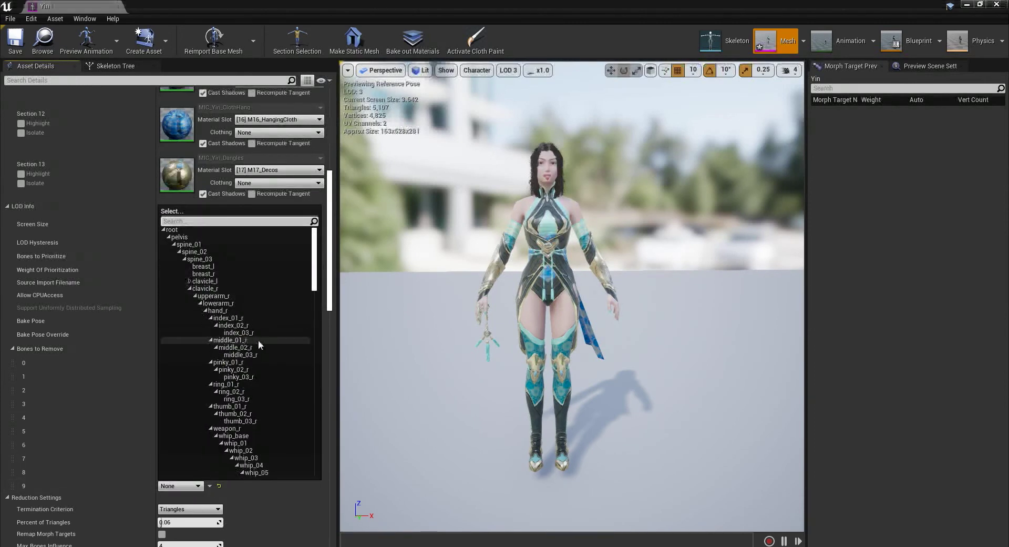
pyautogui.click(247, 421)
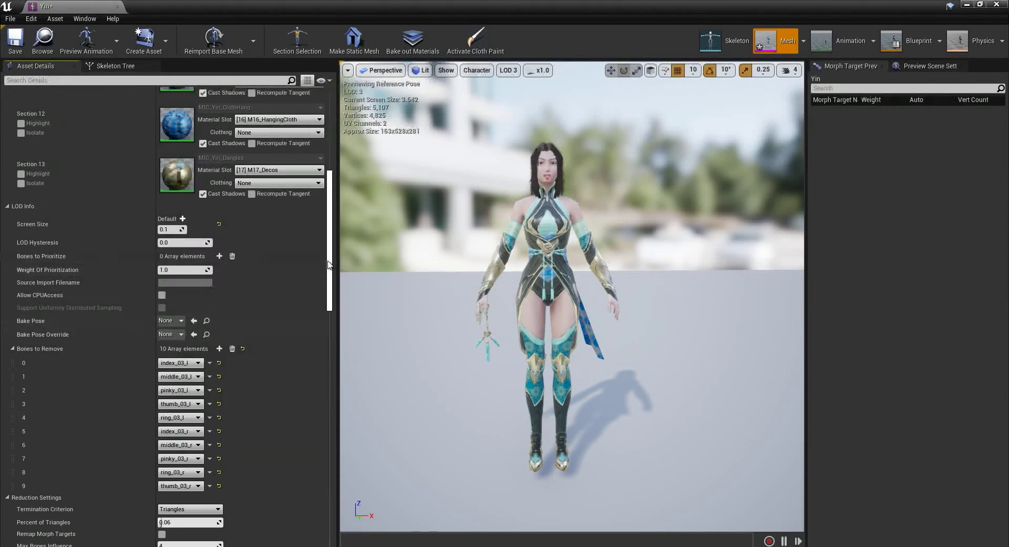
# - Add the faceAttach bone under head as a further entry in LOD 3's Bones to Remove
pyautogui.scroll(-3, 331, 285)
pyautogui.moveTo(331, 285)
pyautogui.mouseDown()
pyautogui.moveTo(332, 298)
pyautogui.moveTo(331, 284)
pyautogui.mouseUp()
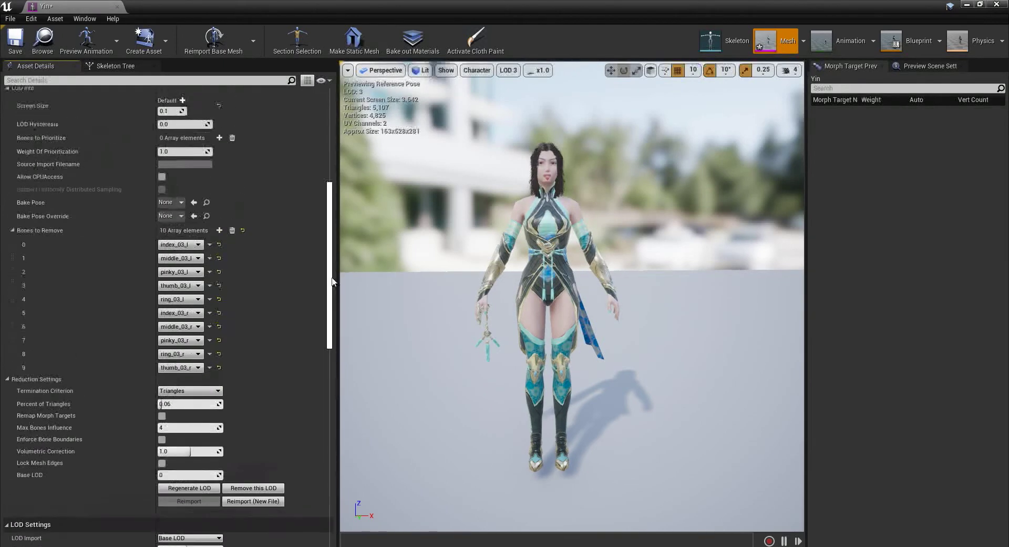
pyautogui.click(220, 230)
pyautogui.click(178, 382)
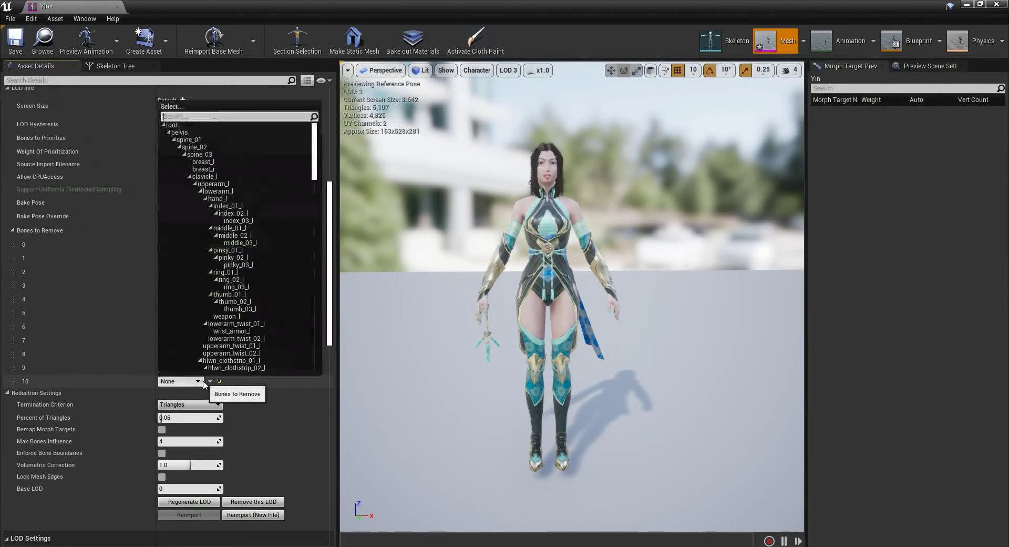
pyautogui.click(190, 177)
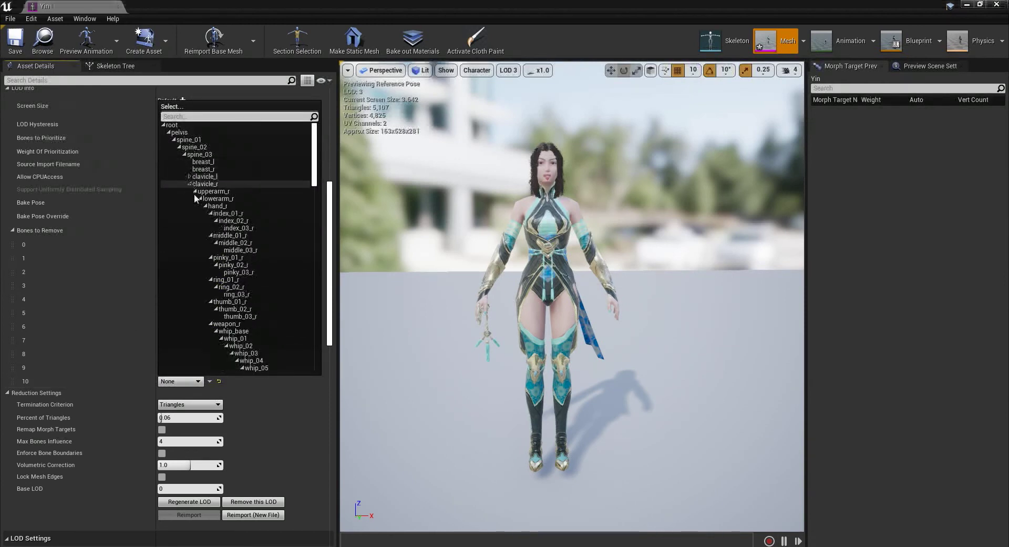
pyautogui.click(190, 184)
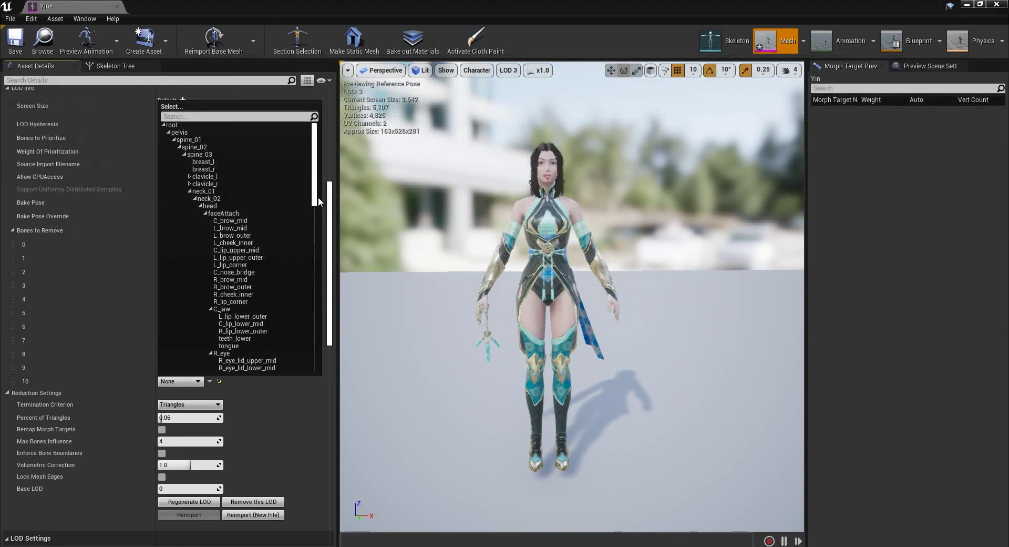
pyautogui.moveTo(314, 196); pyautogui.dragTo(313, 210)
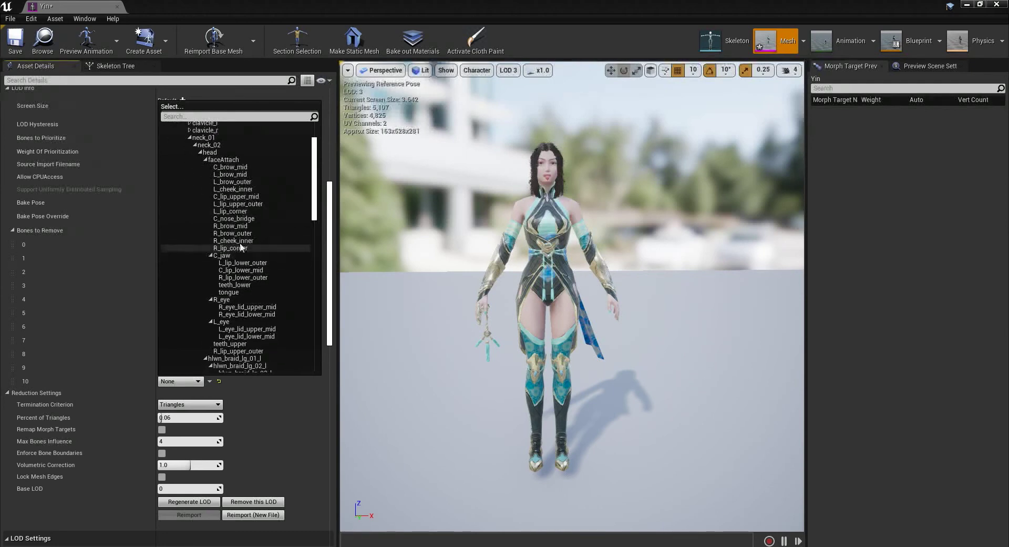
pyautogui.click(230, 160)
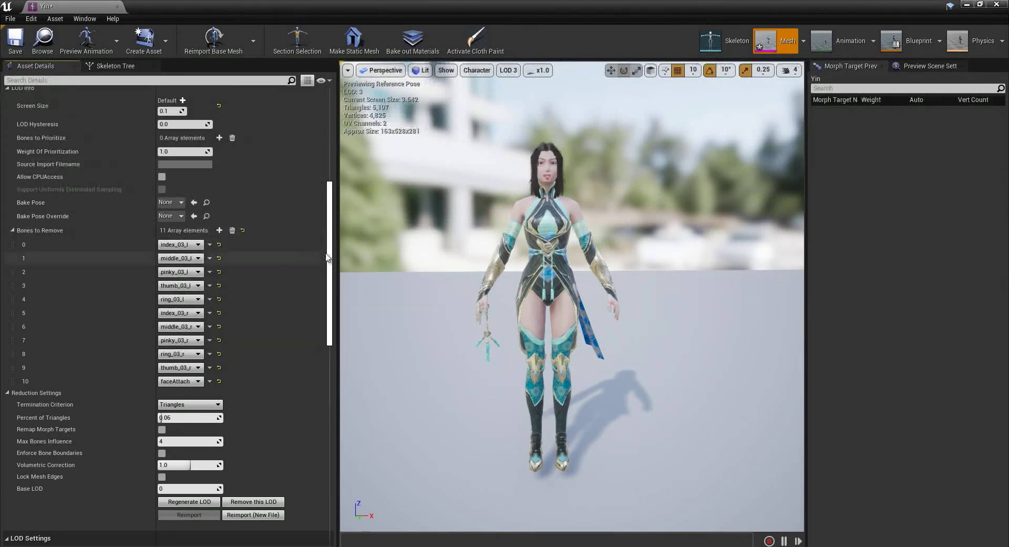
# - Regenerate LOD 3 with the updated list of bones to remove
pyautogui.scroll(-2, 334, 267)
pyautogui.scroll(-6, 333, 267)
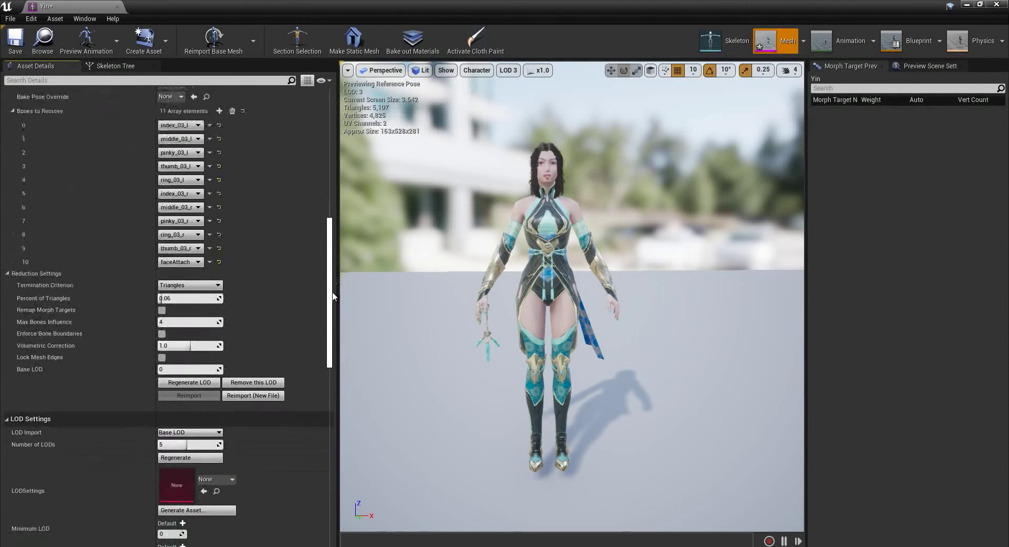
pyautogui.click(193, 356)
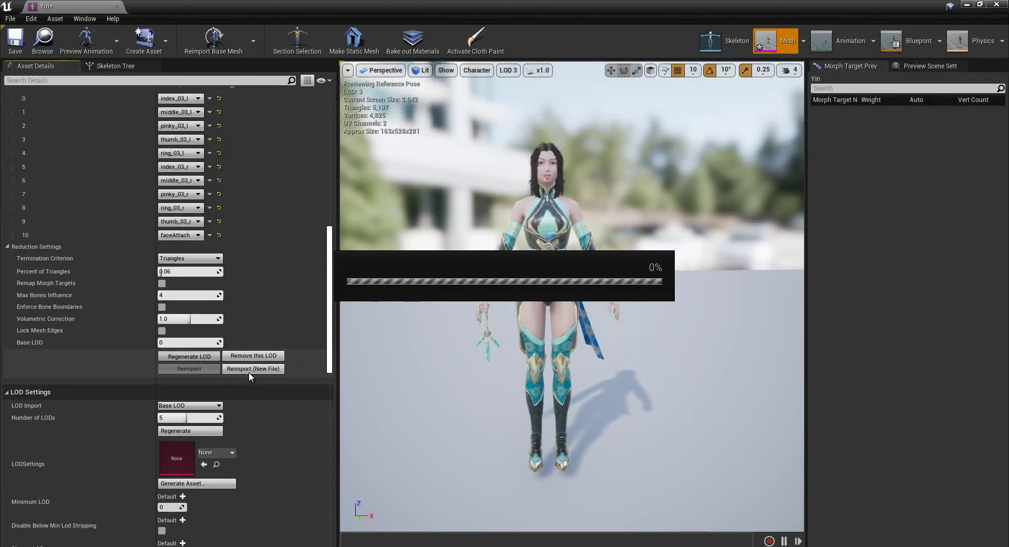
pyautogui.scroll(-8, 251, 372)
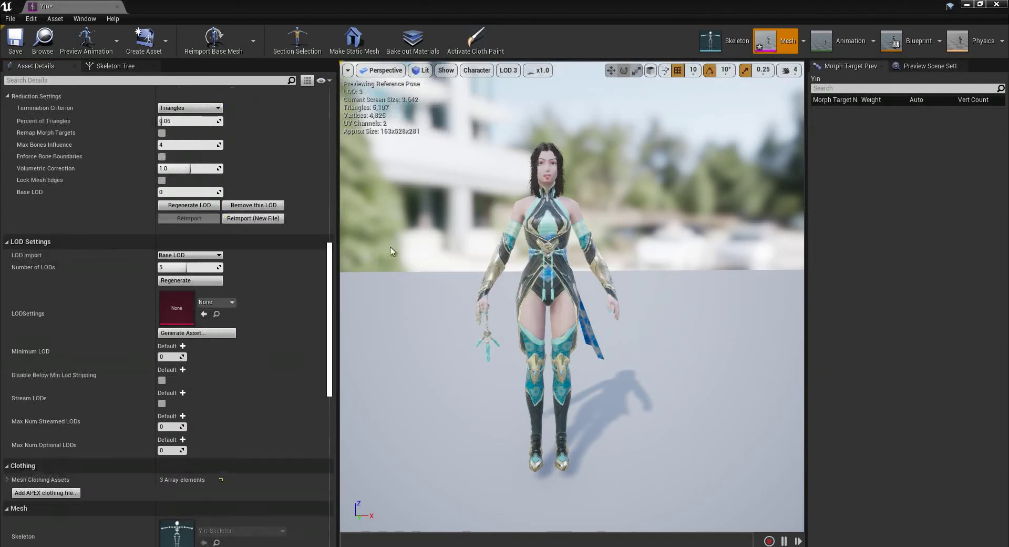
# - Preview the character with LOD Auto and examine the LOD switches over a range of viewing distances
pyautogui.click(508, 70)
pyautogui.click(521, 90)
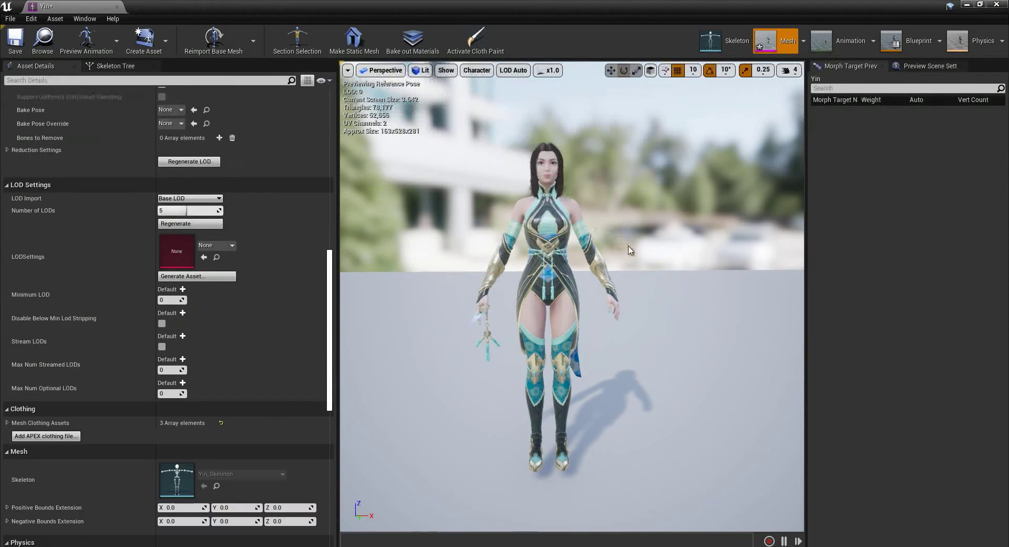
pyautogui.scroll(-6, 674, 273)
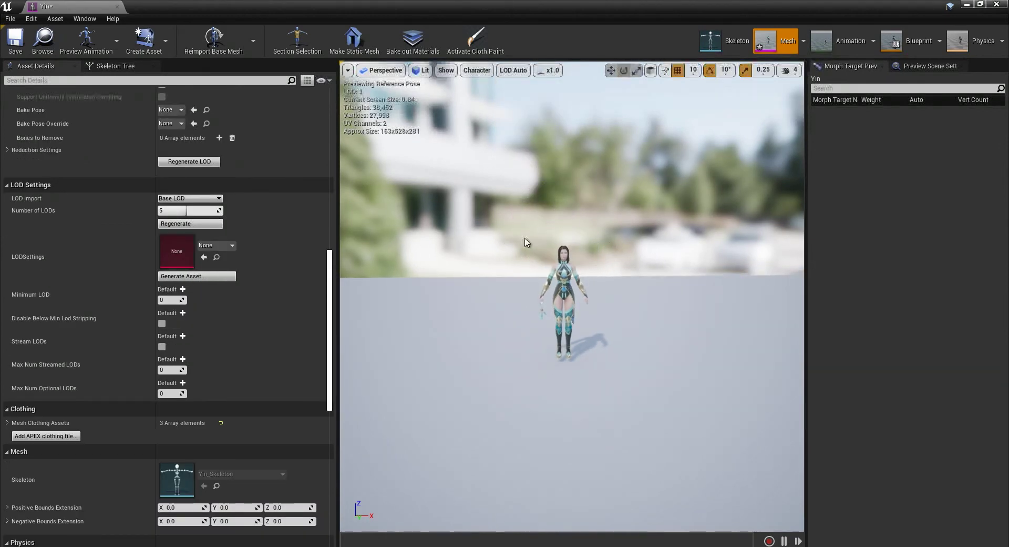
pyautogui.scroll(-4, 671, 277)
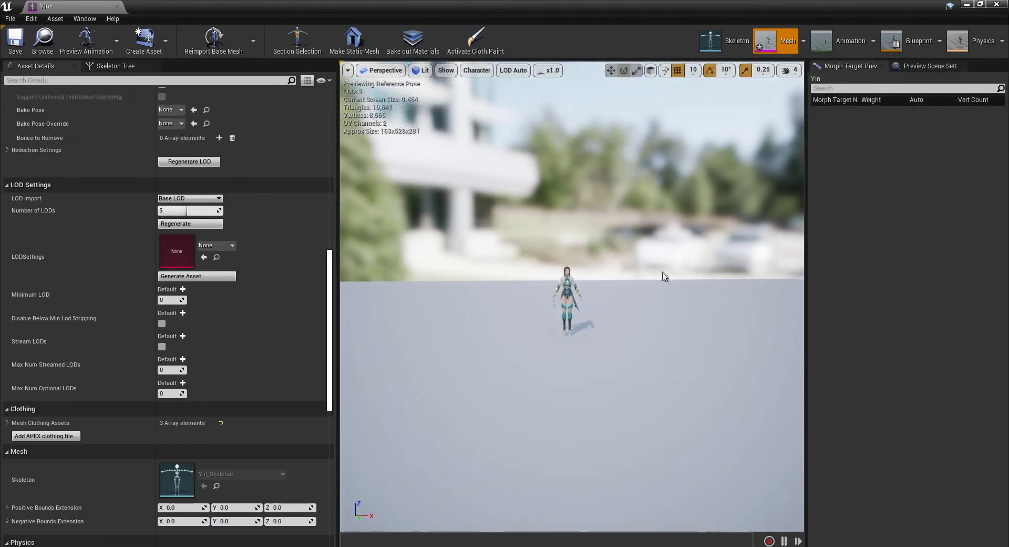
pyautogui.scroll(-1, 596, 257)
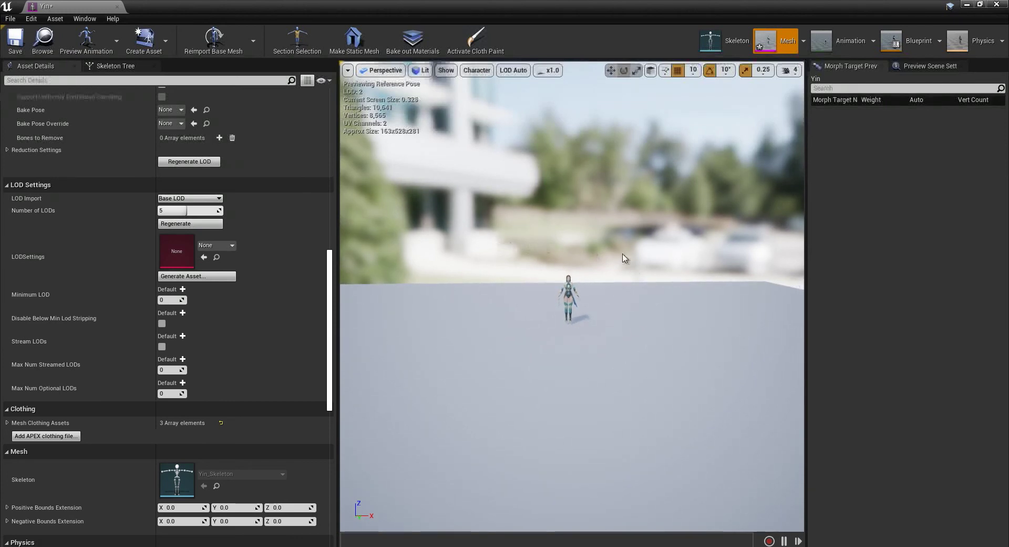
pyautogui.scroll(-1, 471, 239)
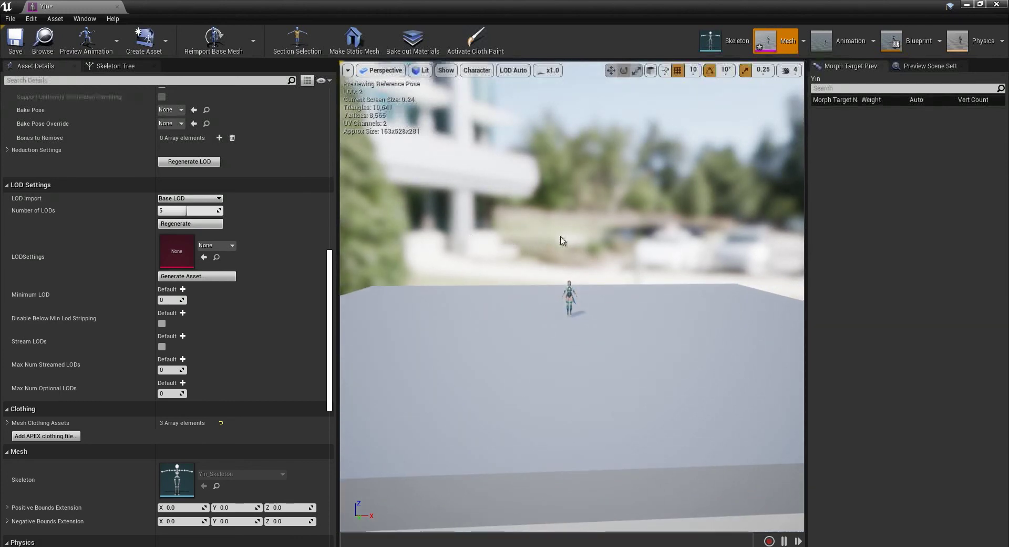
pyautogui.scroll(-3, 562, 240)
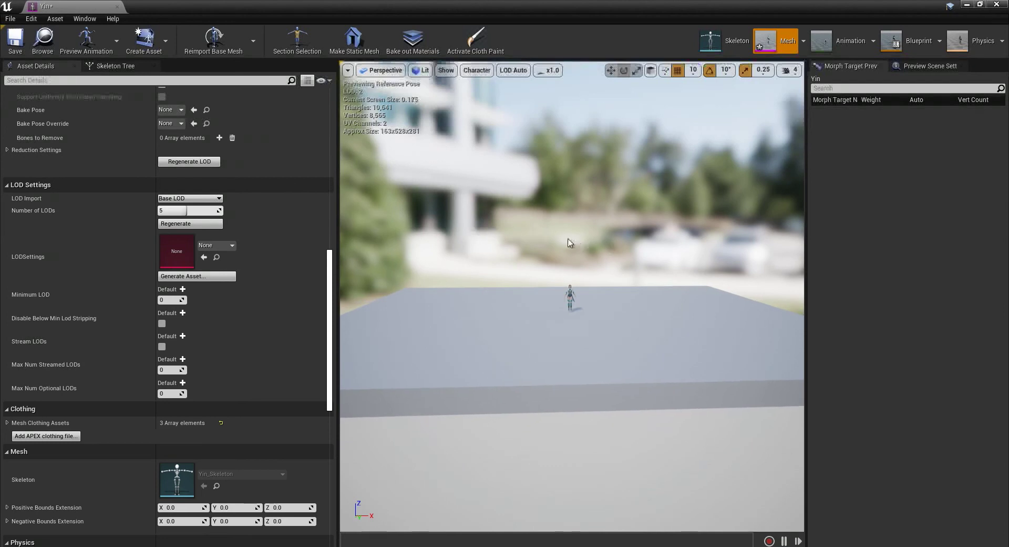
pyautogui.scroll(-5, 570, 243)
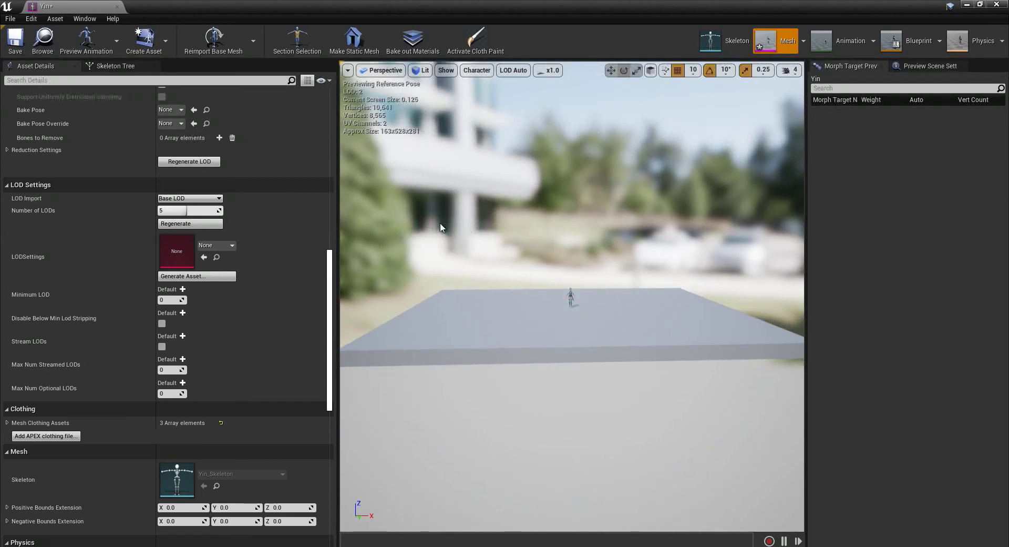
pyautogui.scroll(-3, 441, 227)
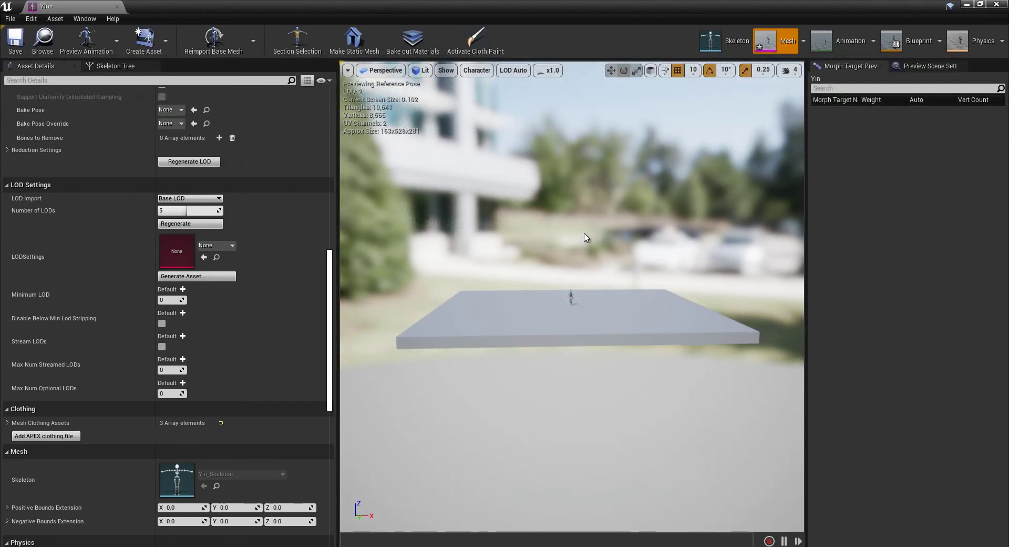
pyautogui.scroll(-1, 587, 238)
pyautogui.scroll(4, 534, 231)
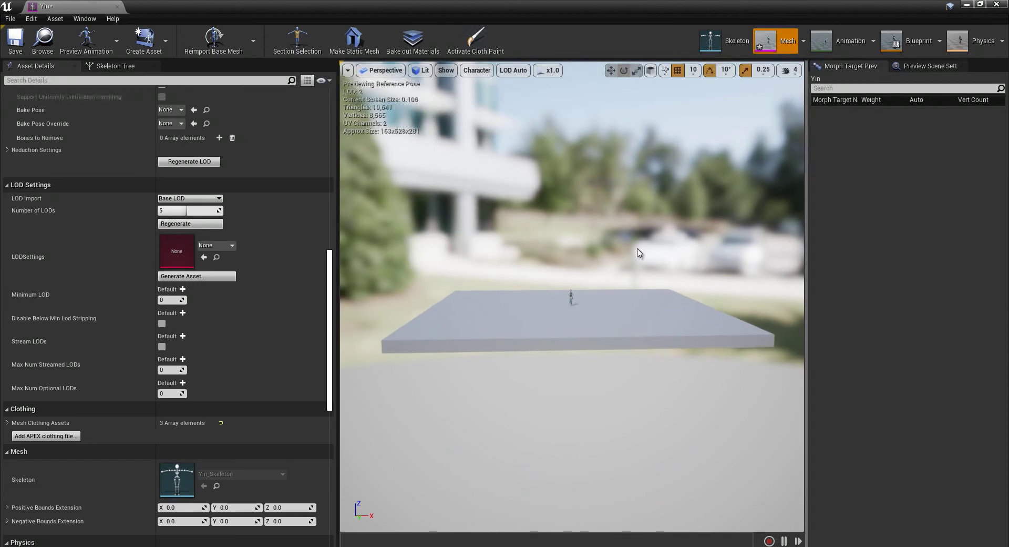
pyautogui.scroll(5, 503, 256)
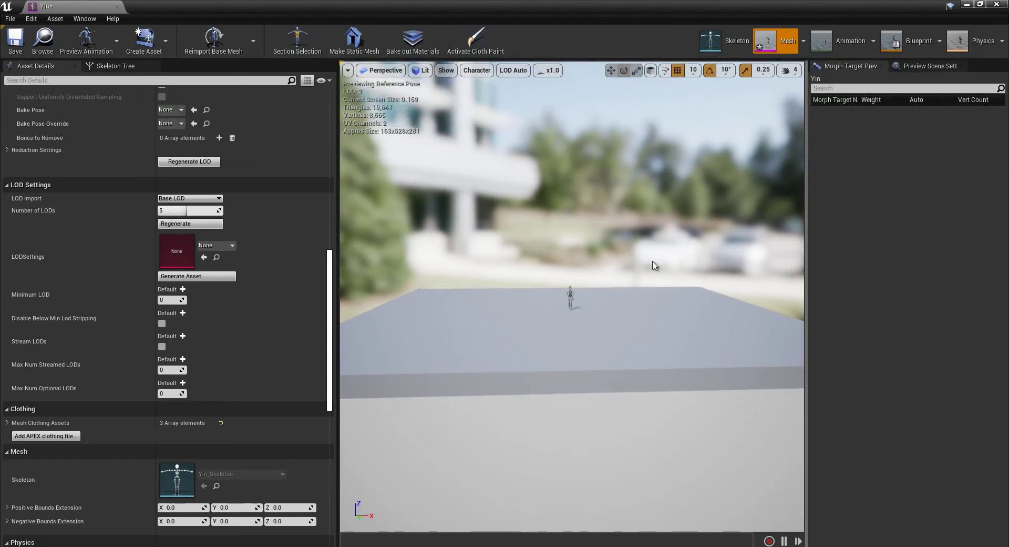
pyautogui.scroll(2, 584, 265)
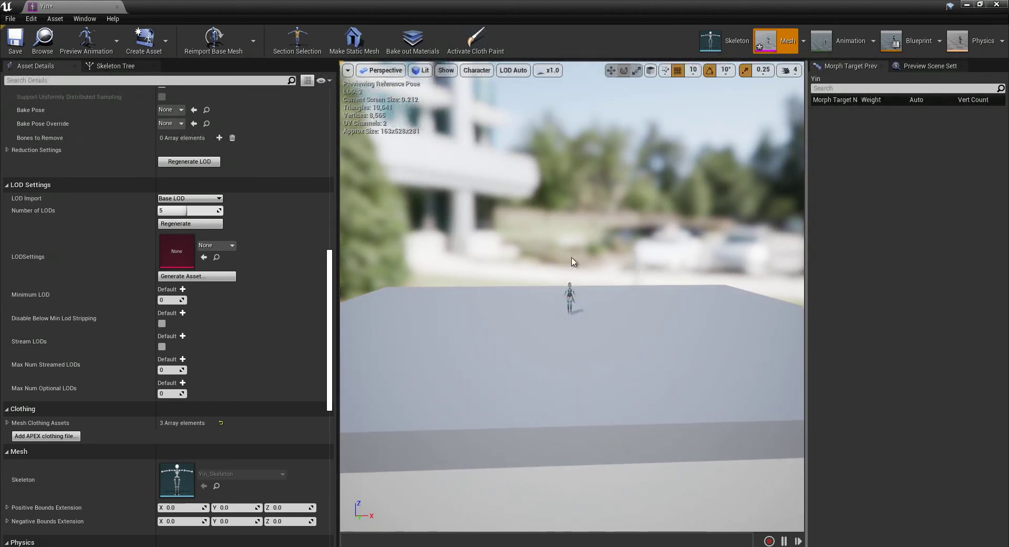
pyautogui.scroll(1, 573, 261)
# - Check the Screen Size settings in the LOD Info of the base LOD and LOD 2
pyautogui.scroll(10, 326, 237)
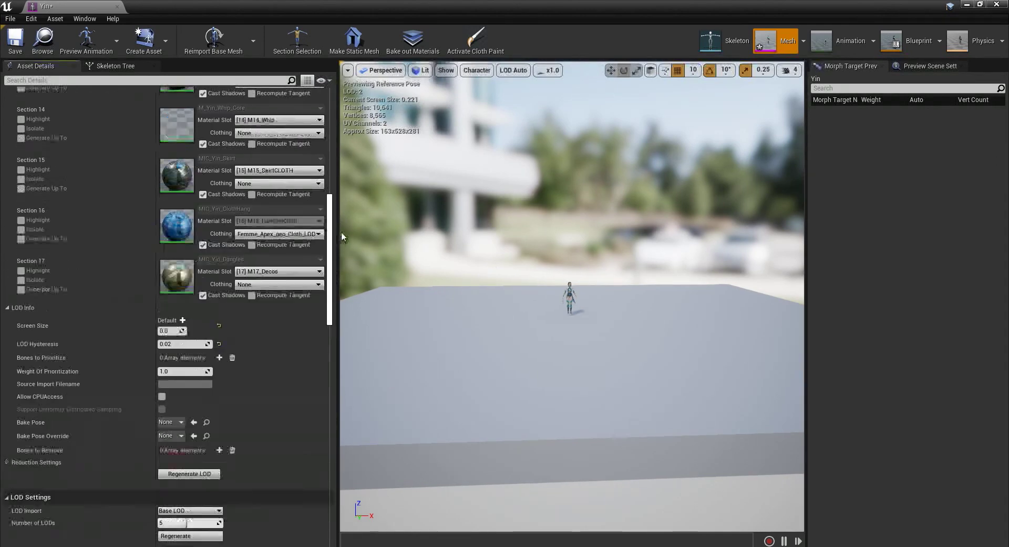
pyautogui.scroll(3, 323, 234)
pyautogui.scroll(-4, 323, 237)
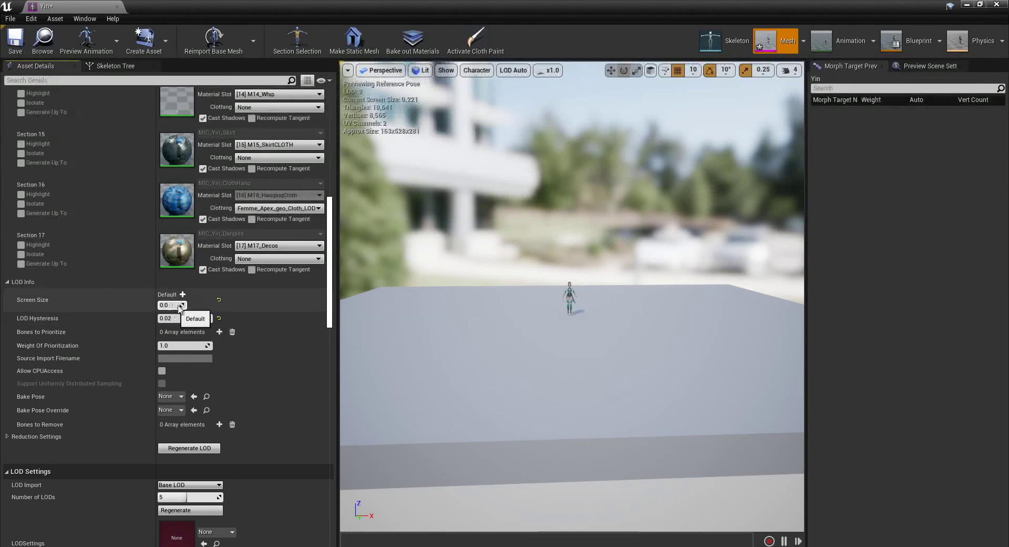
pyautogui.click(513, 70)
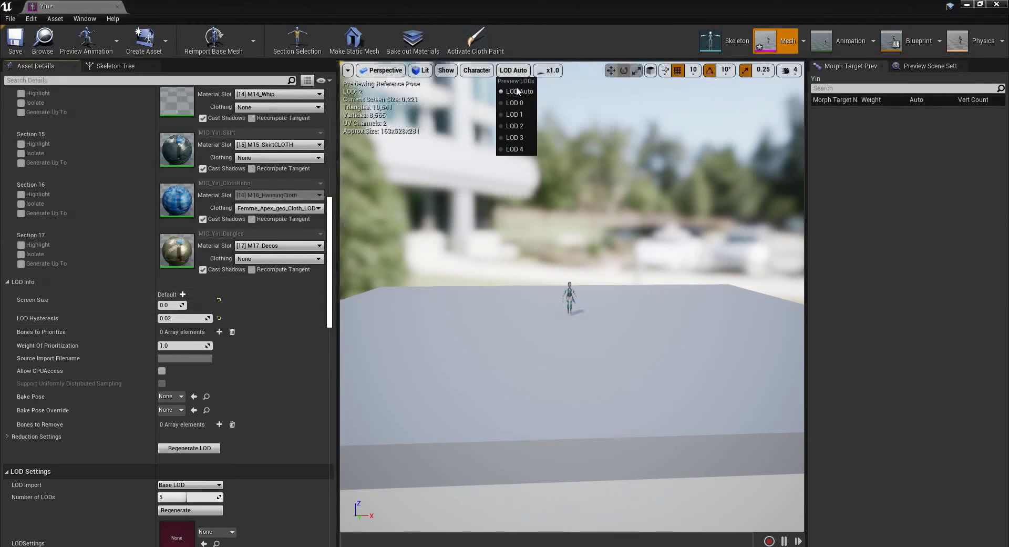
pyautogui.click(525, 127)
pyautogui.moveTo(328, 244); pyautogui.dragTo(353, 124)
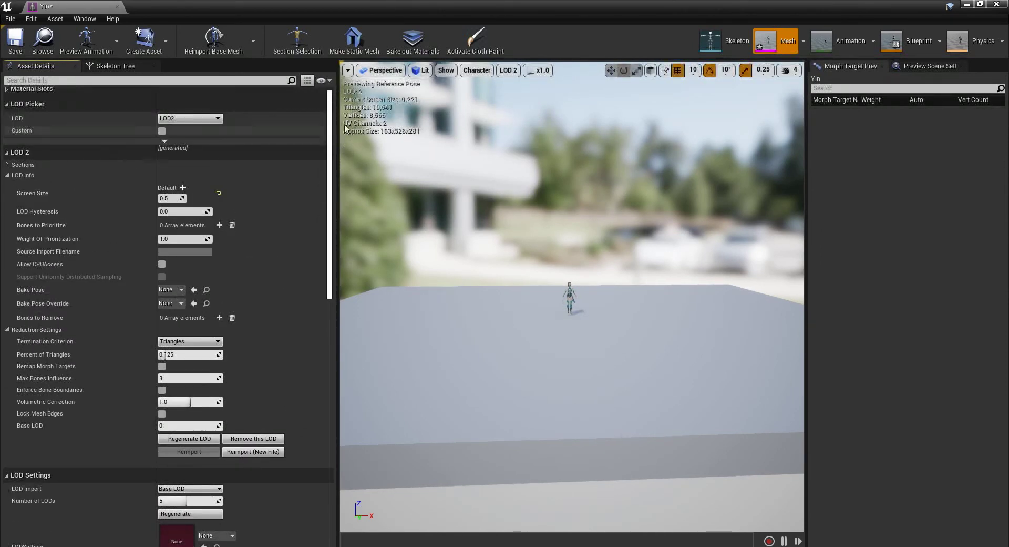
# - Set LOD 3's Screen Size to 0.25 and regenerate that LOD
pyautogui.click(508, 70)
pyautogui.click(527, 138)
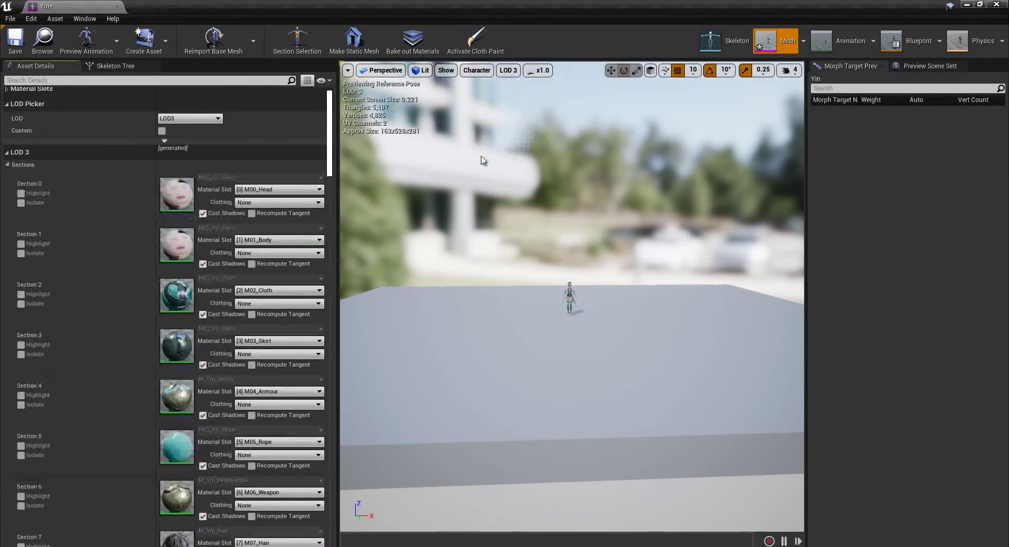
pyautogui.scroll(-2, 334, 191)
pyautogui.scroll(-8, 334, 195)
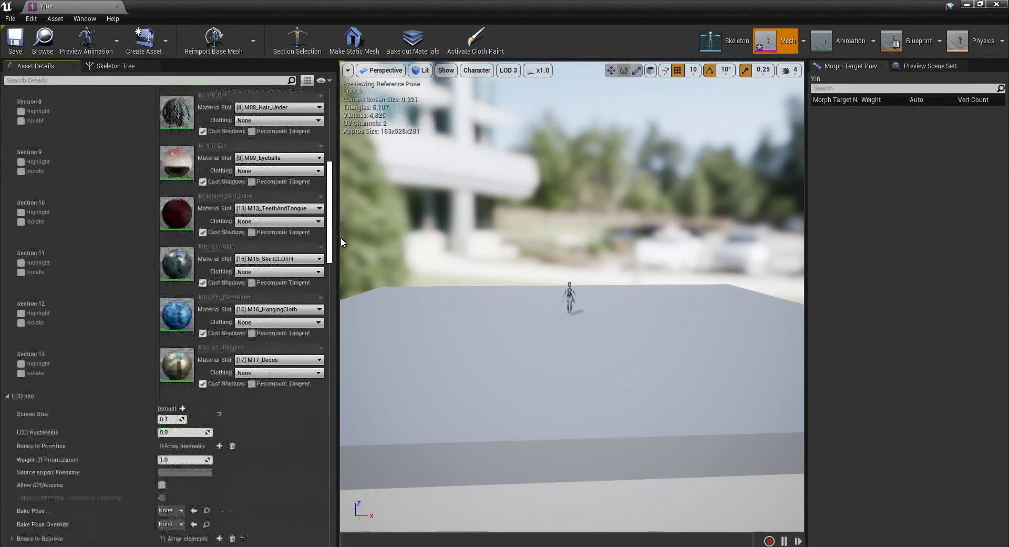
pyautogui.click(171, 358)
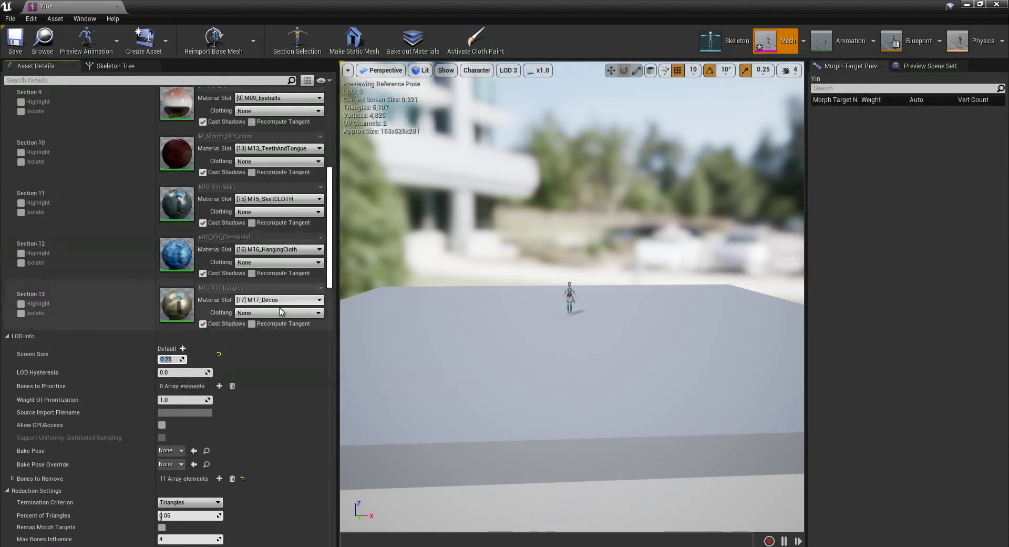
pyautogui.scroll(-3, 331, 282)
pyautogui.moveTo(333, 282); pyautogui.dragTo(334, 304)
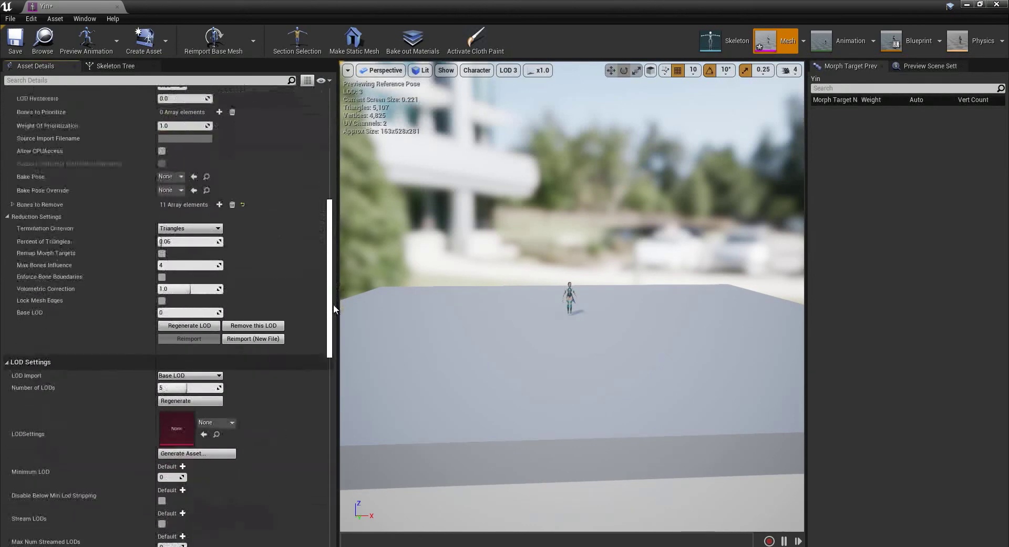
pyautogui.click(195, 317)
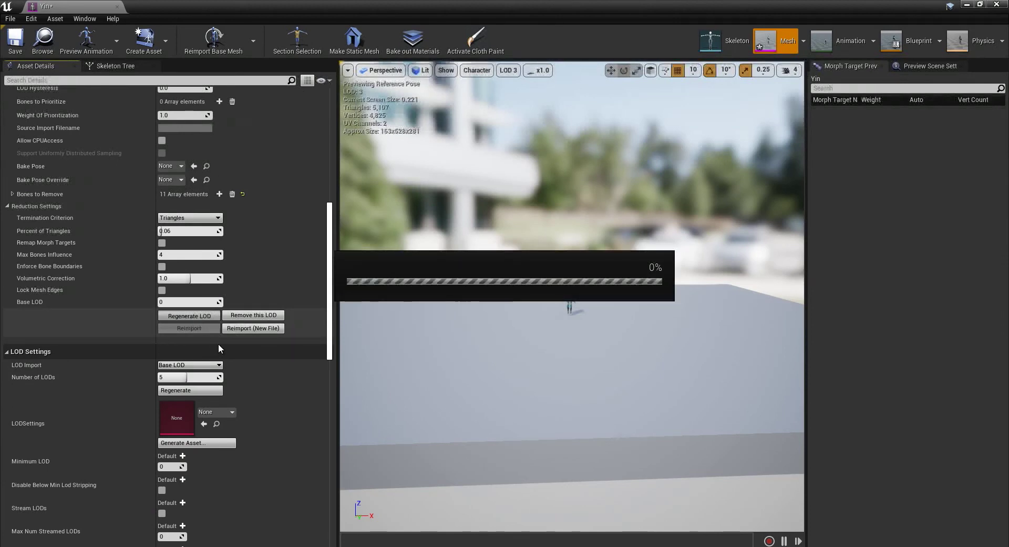
# - Set LOD 3's Max Bones Influence to 3 and its Percent of Triangles to 0.125
pyautogui.click(182, 256)
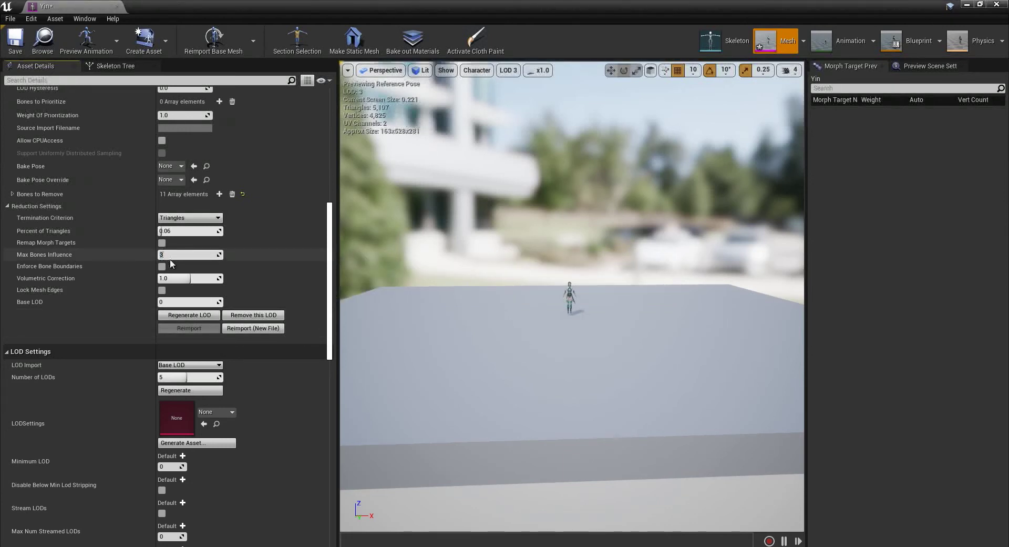
pyautogui.write('3')
pyautogui.scroll(3, 335, 221)
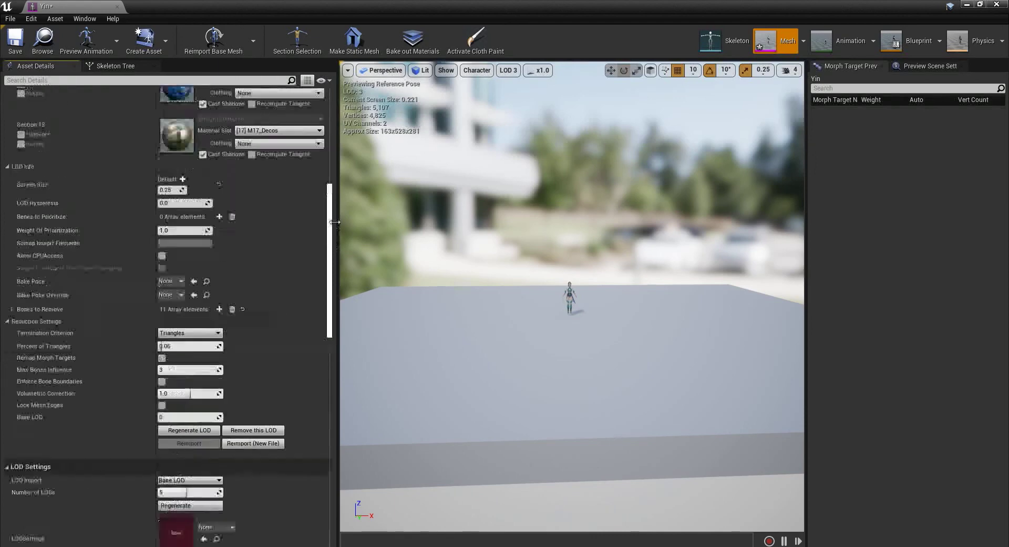
pyautogui.scroll(6, 336, 210)
pyautogui.scroll(-9, 334, 231)
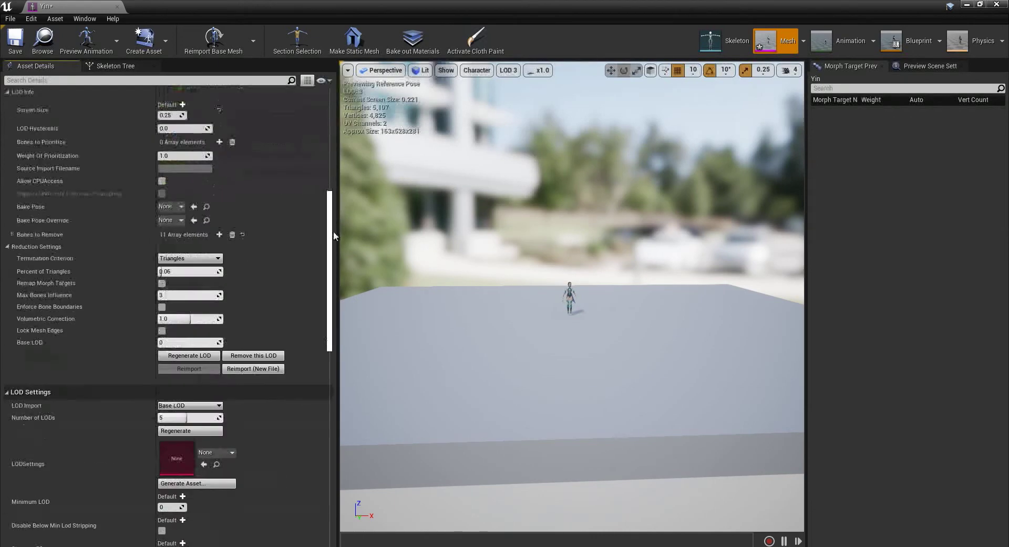
pyautogui.click(173, 270)
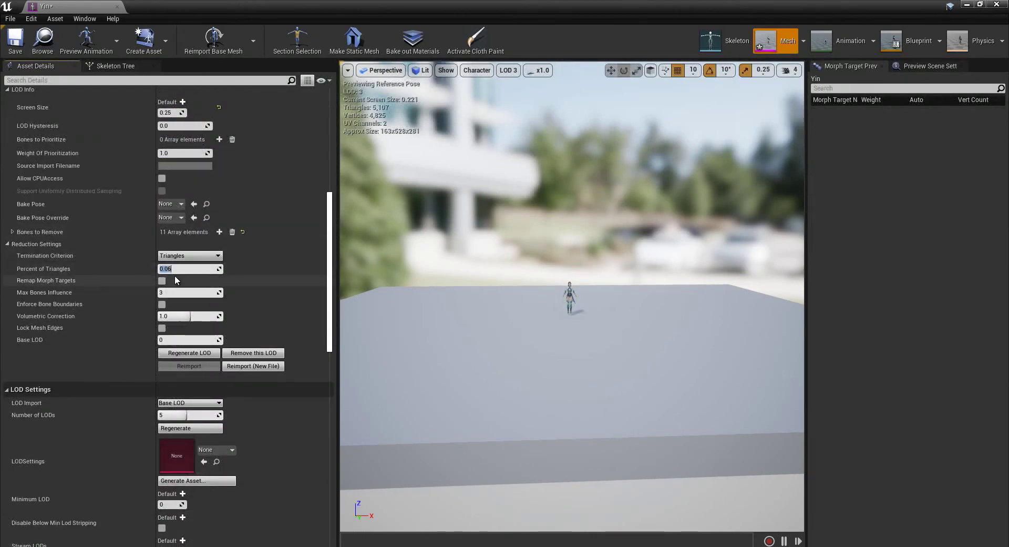
pyautogui.write('.')
pyautogui.press('Return')
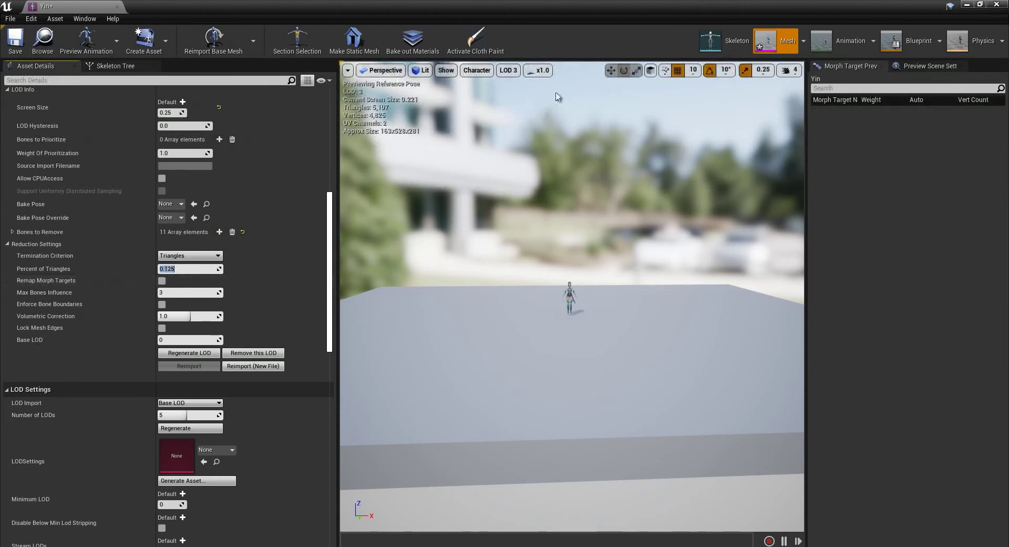
# - Regenerate LOD 3 with the updated bone influence and triangle reduction settings
pyautogui.click(509, 70)
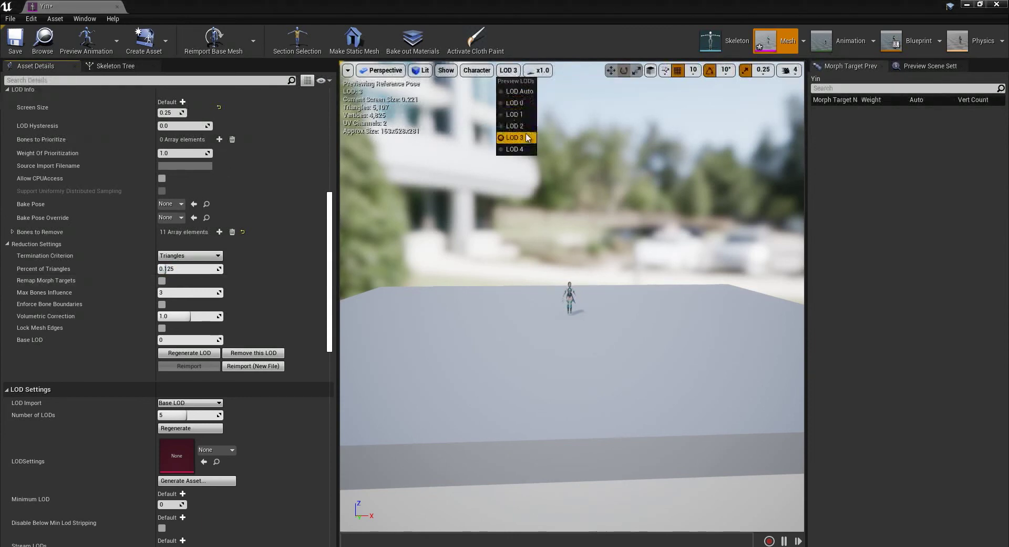
pyautogui.click(302, 287)
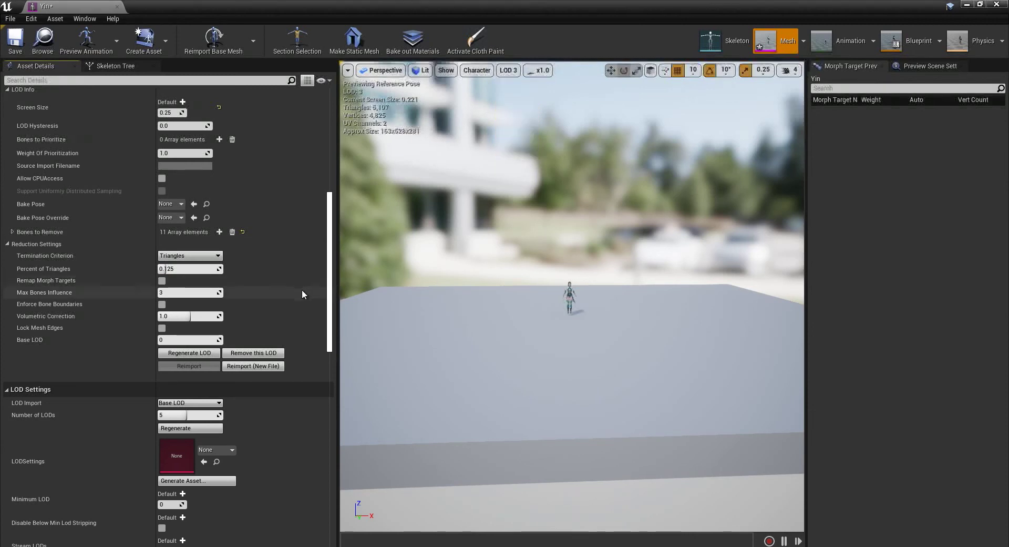
pyautogui.click(201, 354)
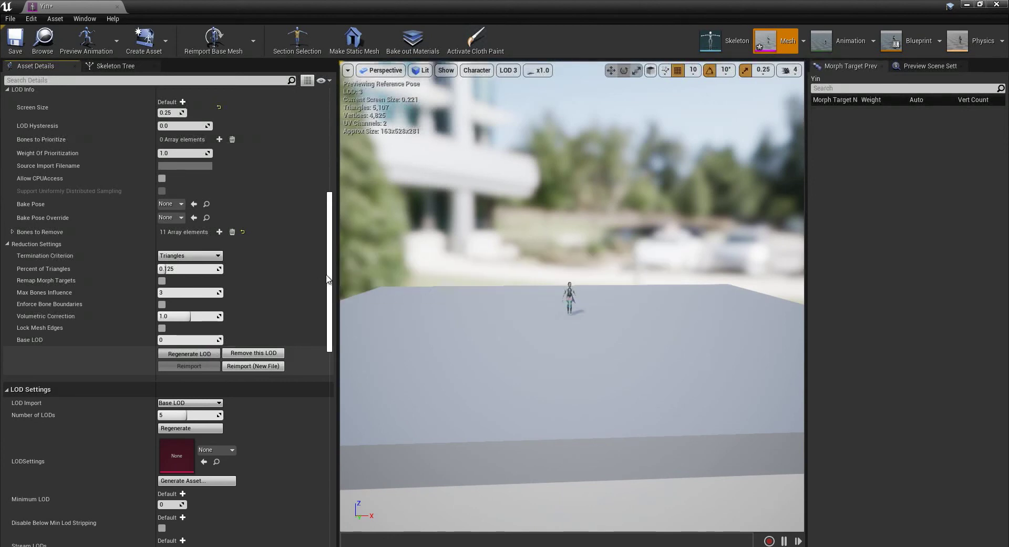
pyautogui.moveTo(330, 280)
pyautogui.mouseDown()
pyautogui.moveTo(331, 163)
pyautogui.moveTo(335, 294)
pyautogui.mouseUp()
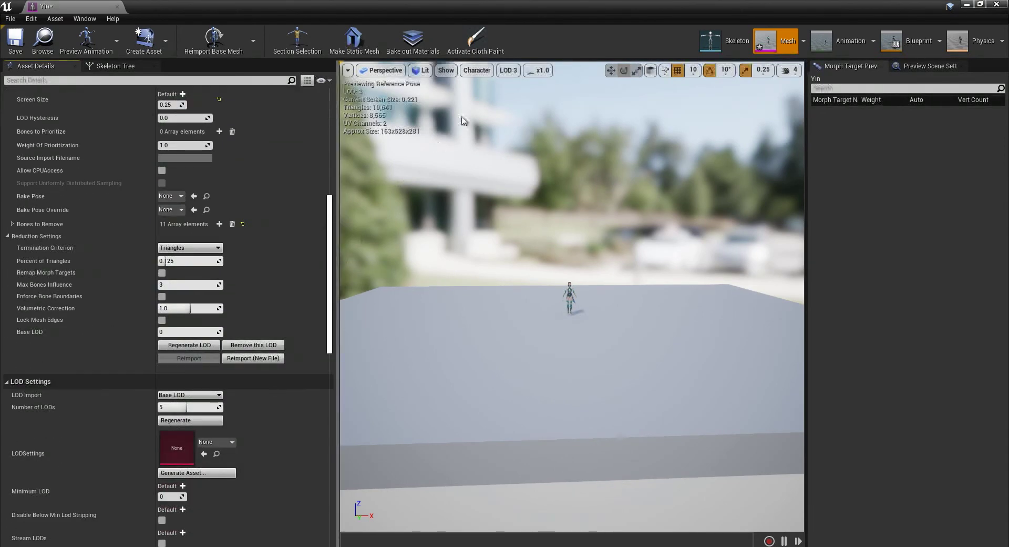
# - Set the preview to LOD Auto and examine the transitions from LOD 0 through LOD 2 as the character gets smaller
pyautogui.click(508, 70)
pyautogui.click(528, 92)
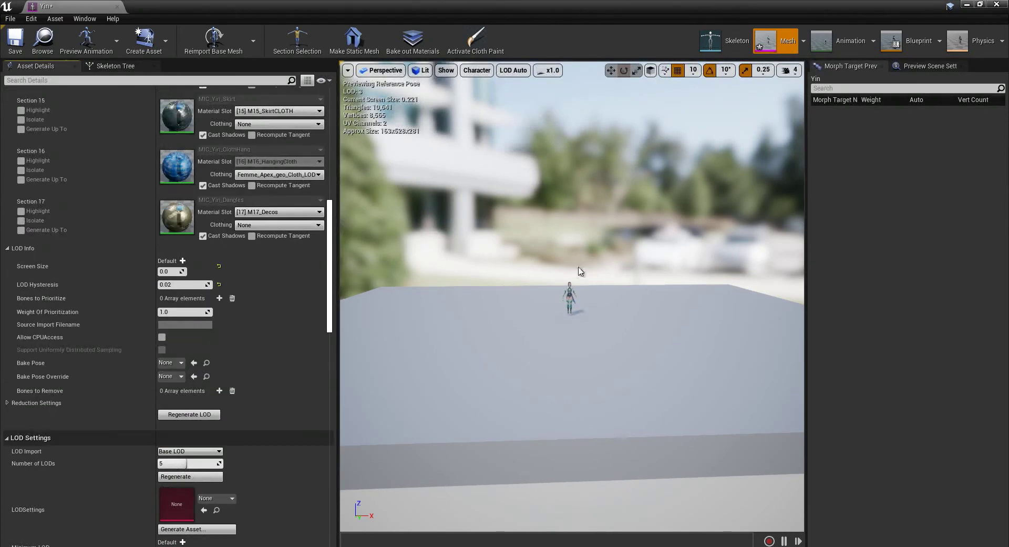
pyautogui.scroll(8, 604, 292)
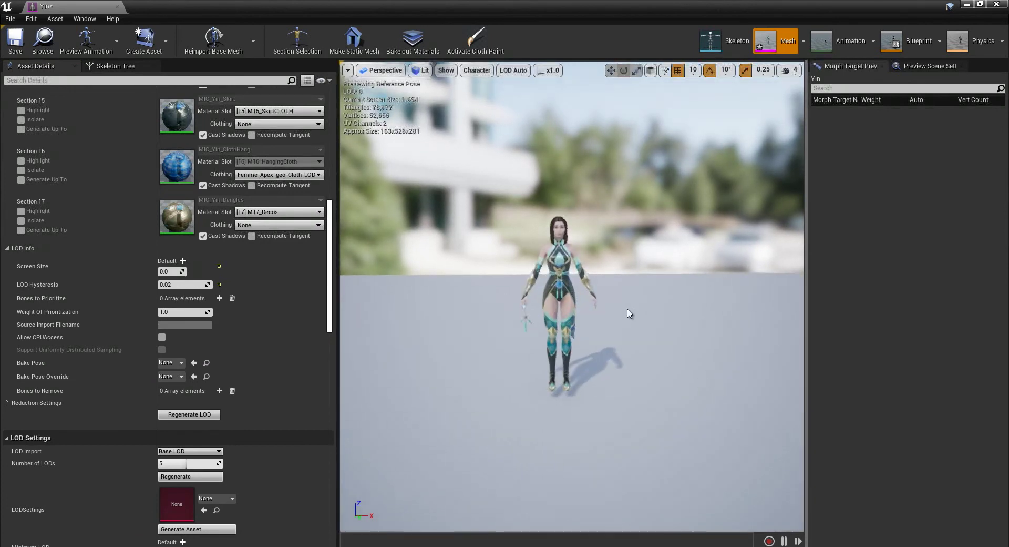
pyautogui.scroll(-4, 661, 300)
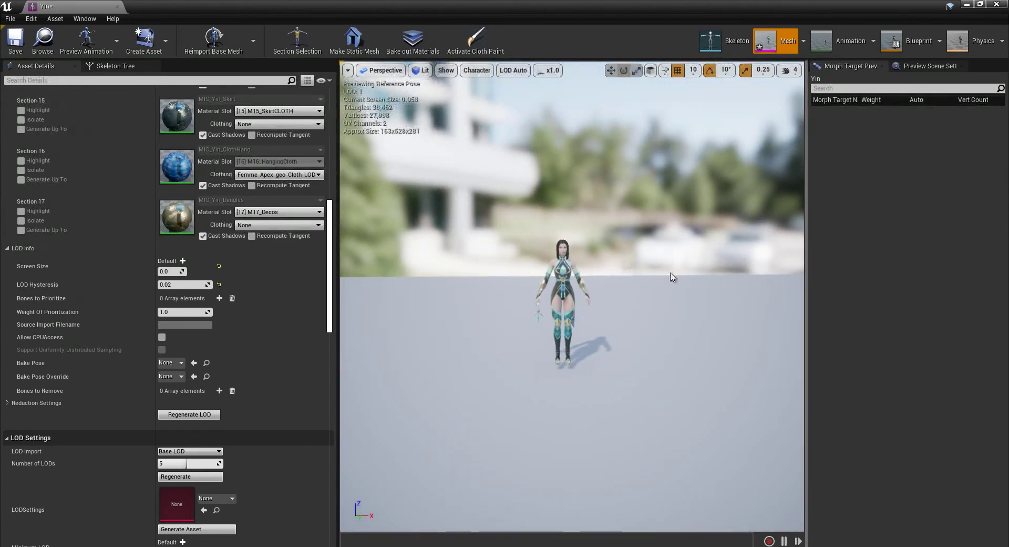
pyautogui.scroll(-3, 628, 270)
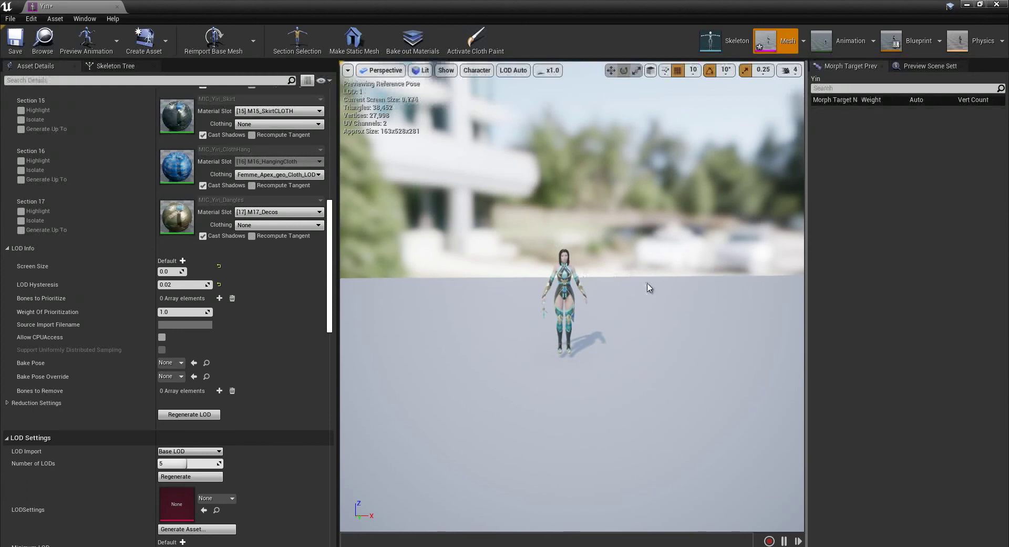
pyautogui.scroll(-2, 562, 273)
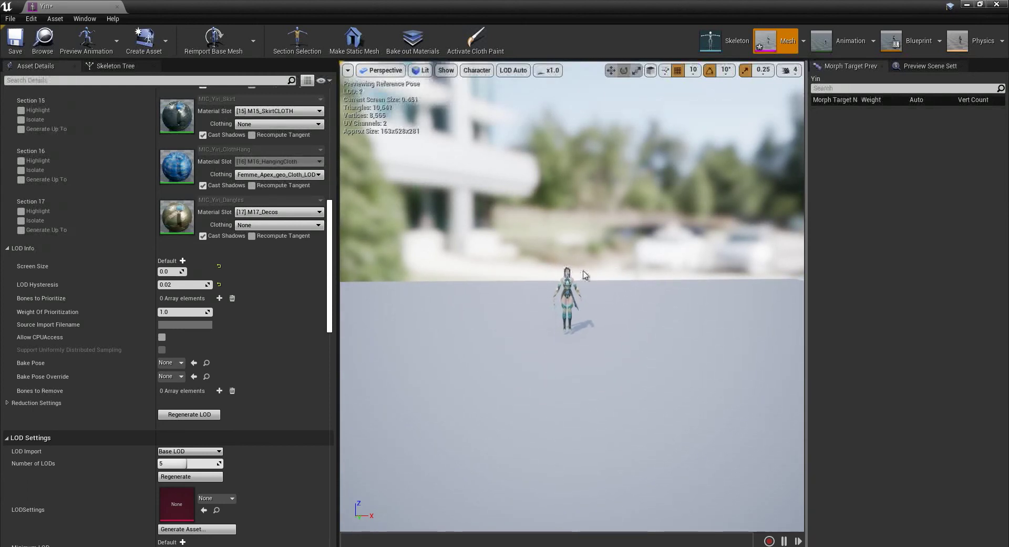
pyautogui.scroll(-1, 595, 285)
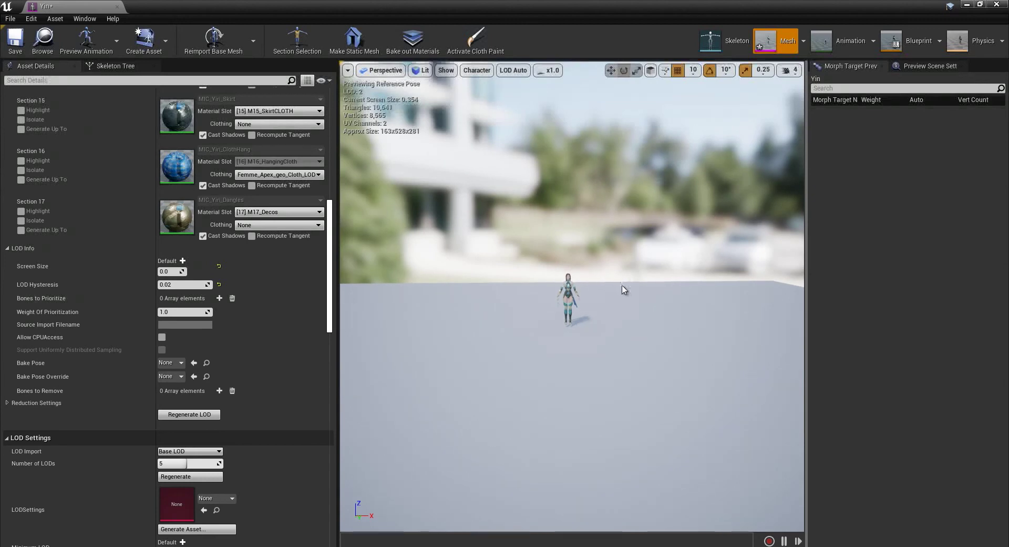
pyautogui.scroll(-1, 618, 278)
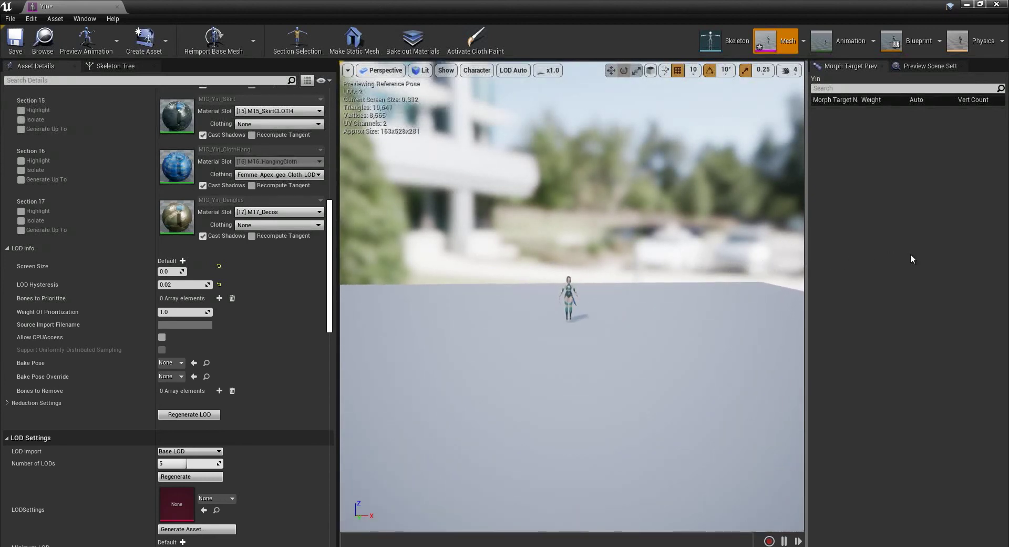
# - Inspect the switch between LOD 2 and LOD 3 around the 0.25 screen size for visible popping
pyautogui.scroll(-6, 728, 263)
pyautogui.scroll(3, 618, 269)
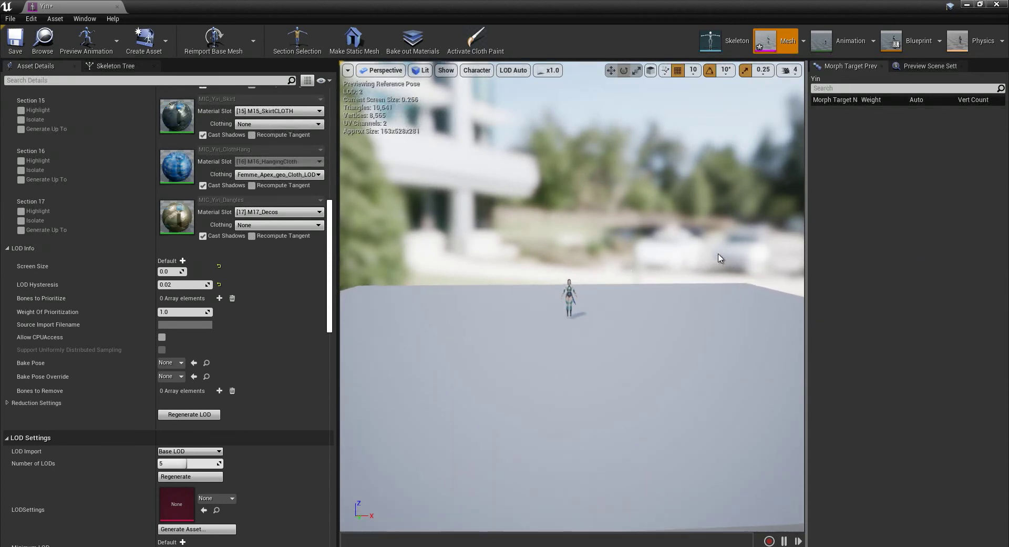
pyautogui.scroll(-4, 719, 257)
pyautogui.scroll(1, 500, 273)
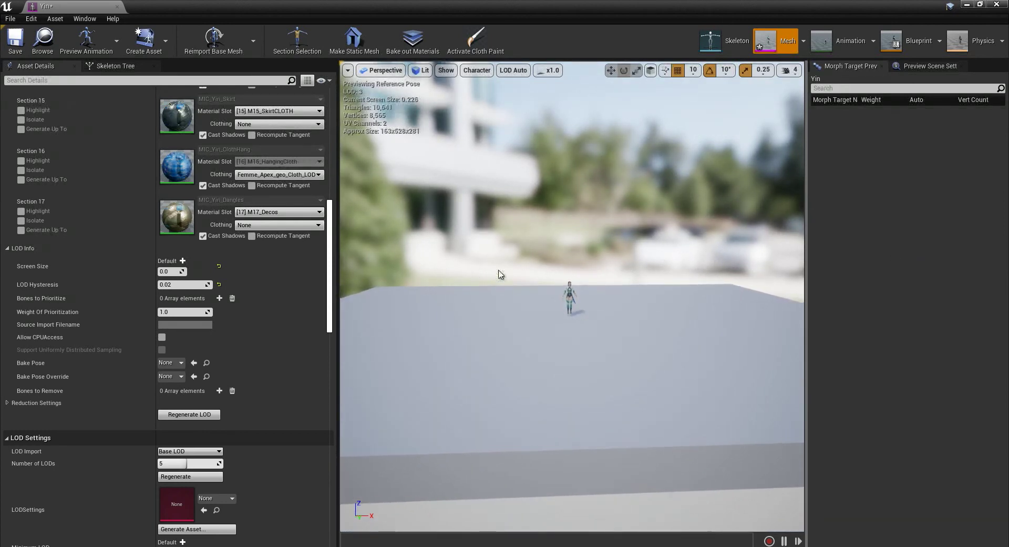
pyautogui.scroll(-1, 598, 275)
pyautogui.scroll(2, 604, 274)
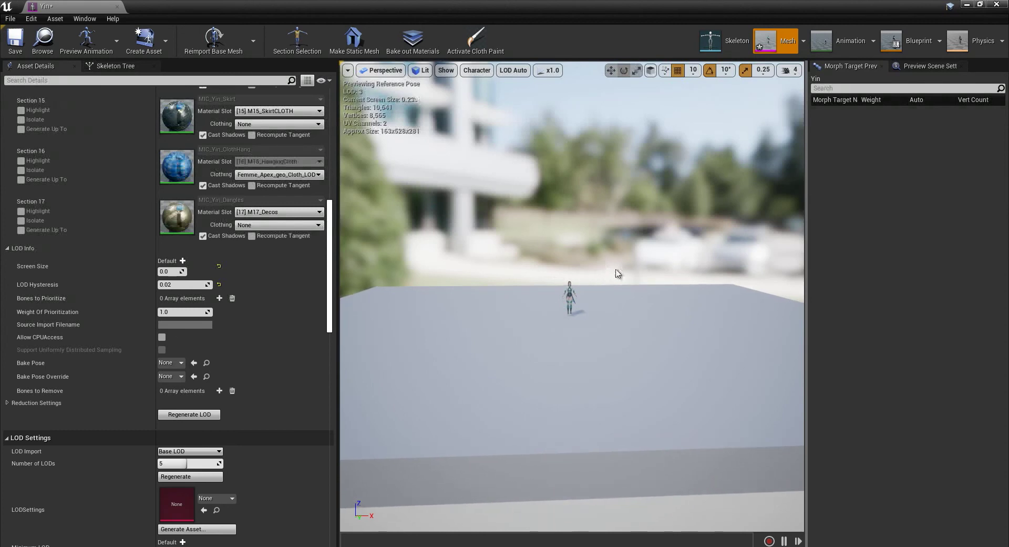
pyautogui.scroll(3, 601, 275)
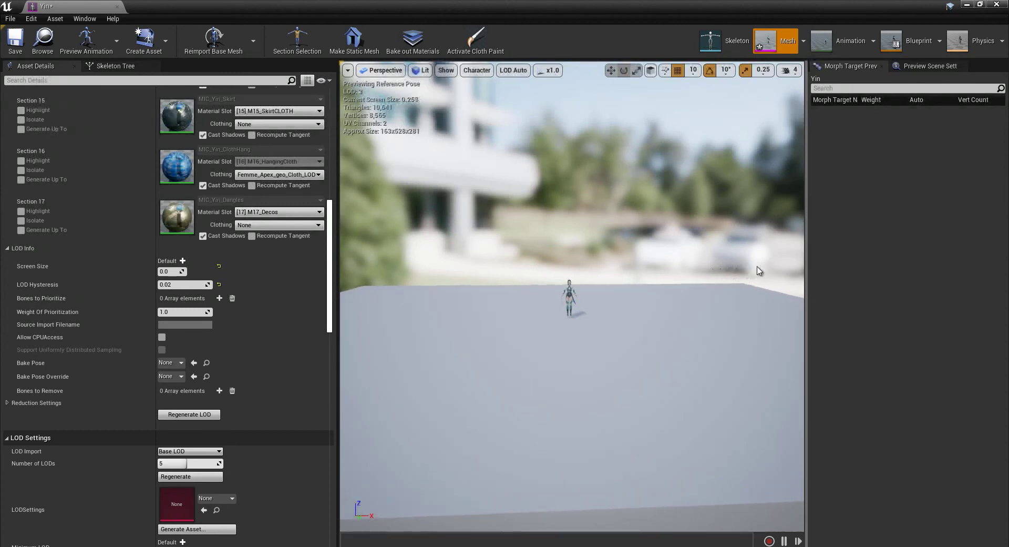
pyautogui.scroll(-2, 657, 264)
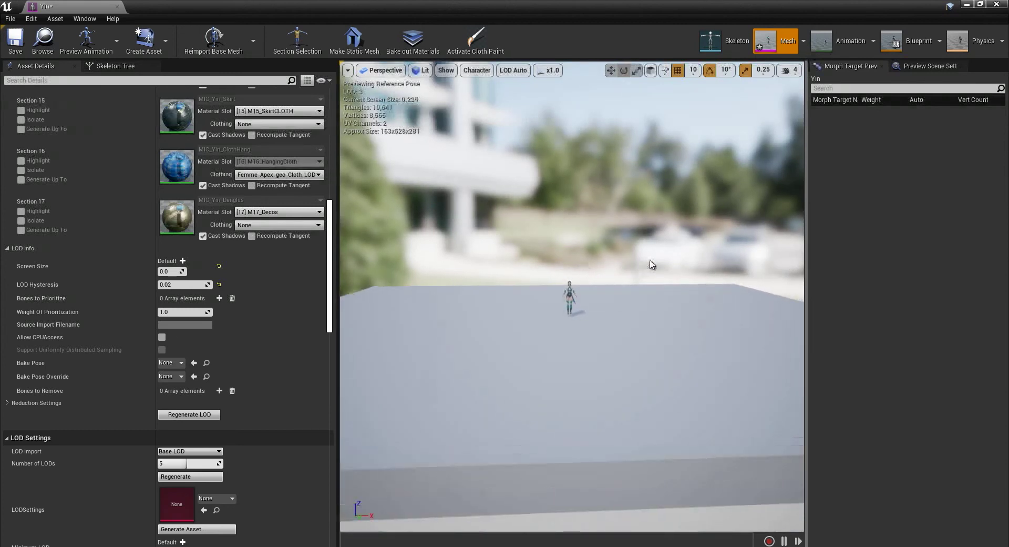
pyautogui.moveTo(636, 282); pyautogui.dragTo(563, 286)
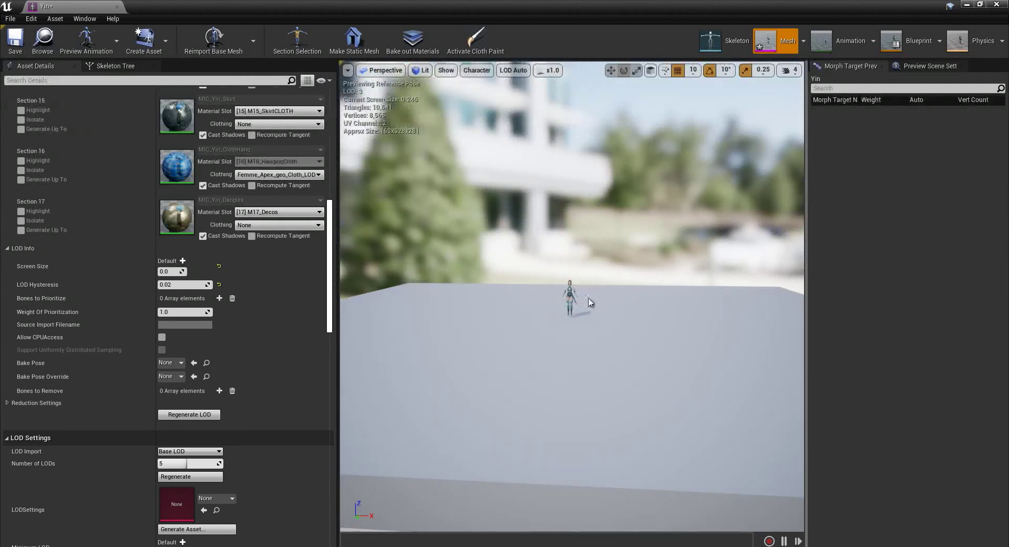
pyautogui.scroll(-2, 575, 264)
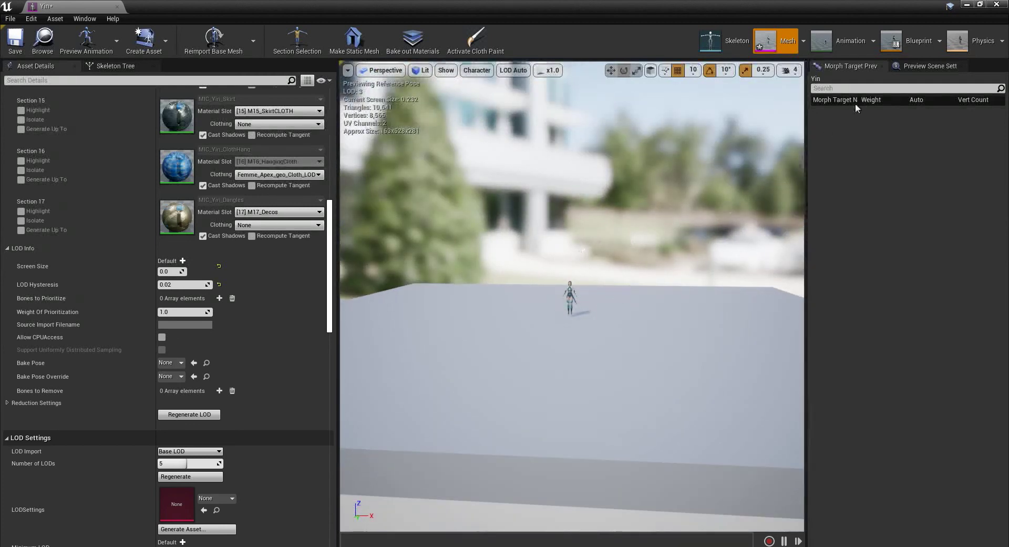
# - Set the preview scene's Preview Controller to Use Specific Animation
pyautogui.click(919, 66)
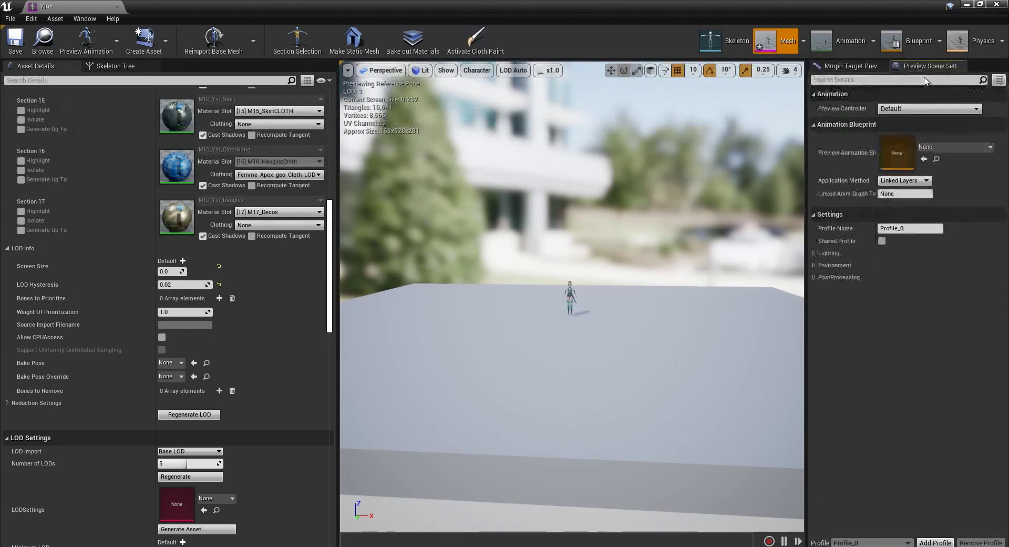
pyautogui.click(913, 111)
pyautogui.click(924, 131)
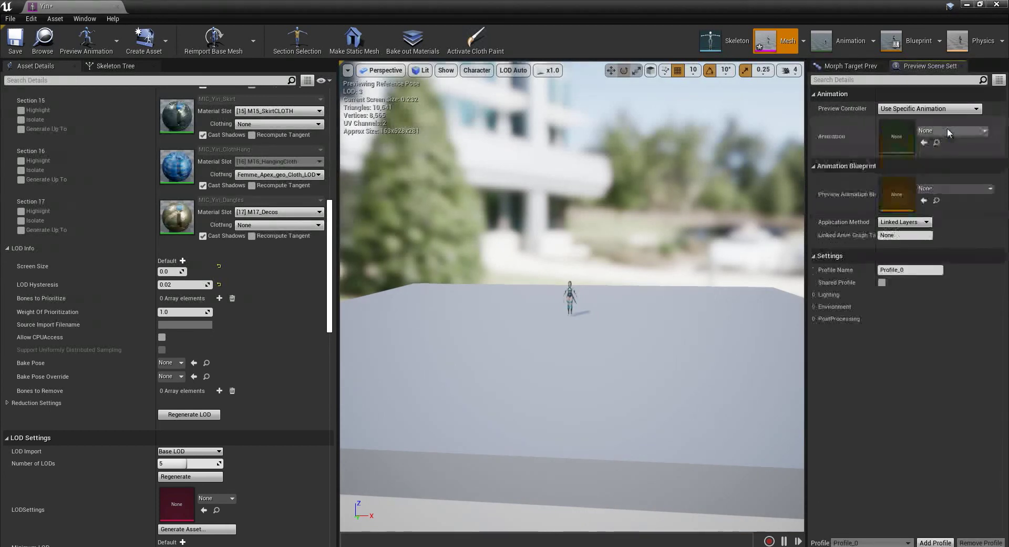
# - Switch the preview to LOD 4 and expand its Reduction Settings and LOD Info
pyautogui.keyDown('alt'); pyautogui.moveTo(599, 226); pyautogui.dragTo(623, 226); pyautogui.keyUp('alt')
pyautogui.scroll(-3, 640, 231)
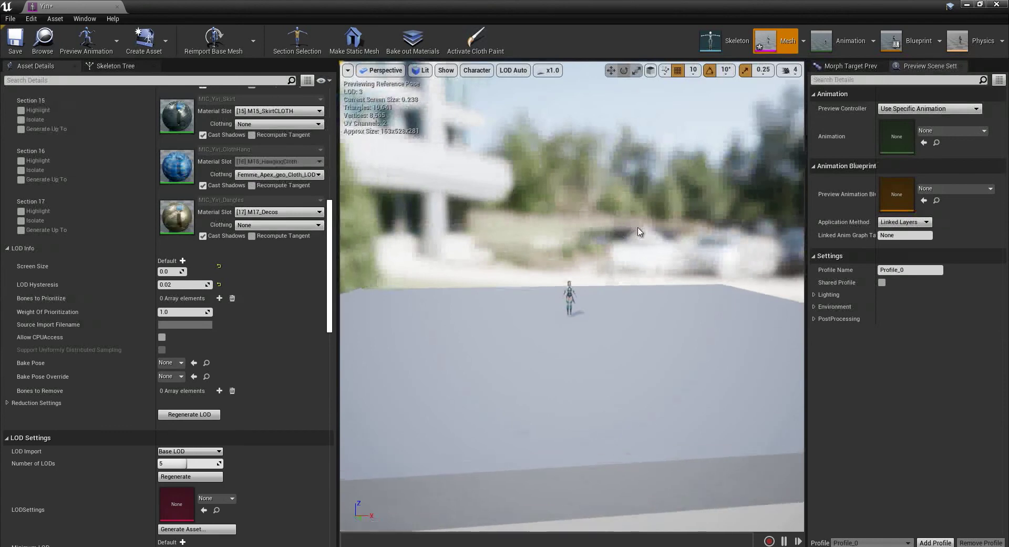
pyautogui.click(513, 69)
pyautogui.click(515, 149)
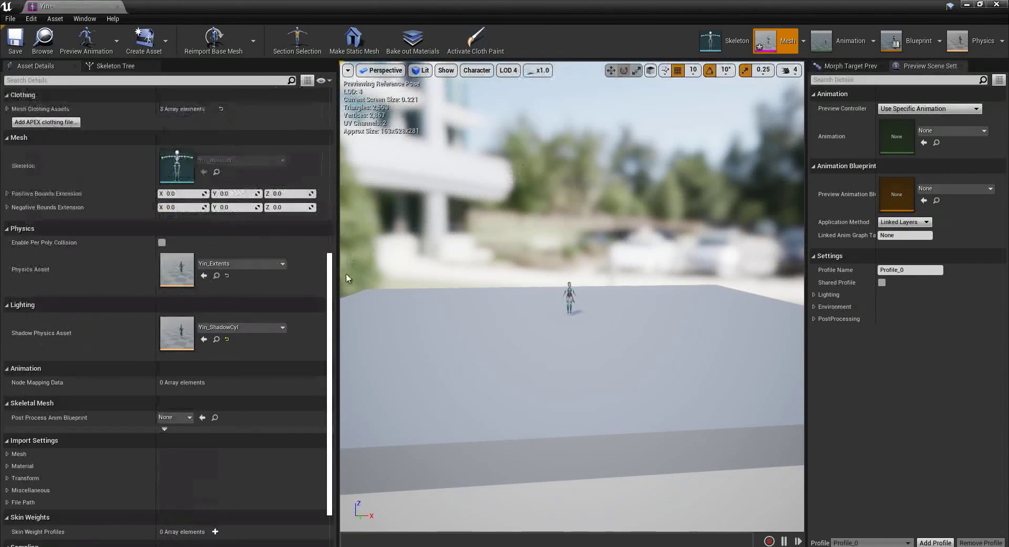
pyautogui.moveTo(332, 282); pyautogui.dragTo(330, 118)
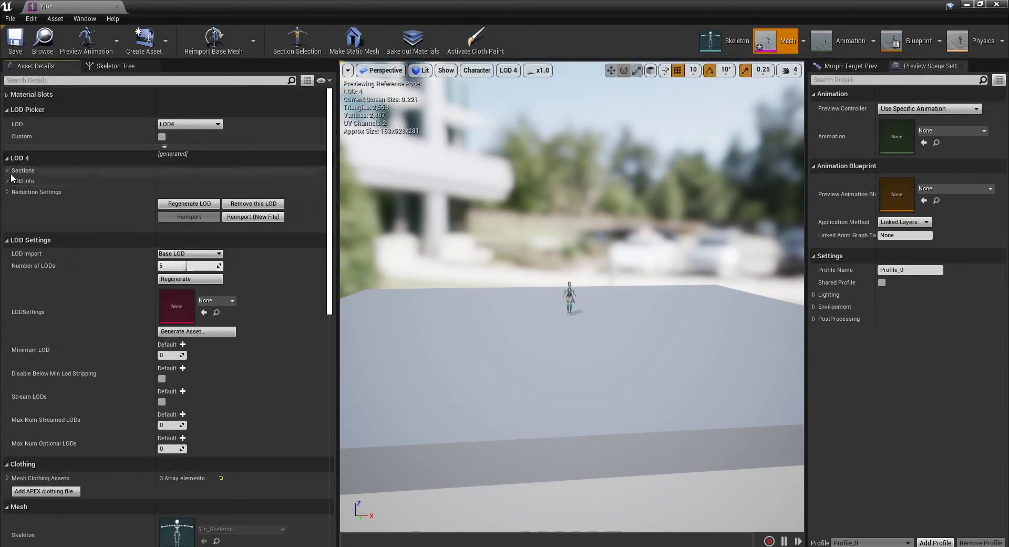
pyautogui.click(7, 192)
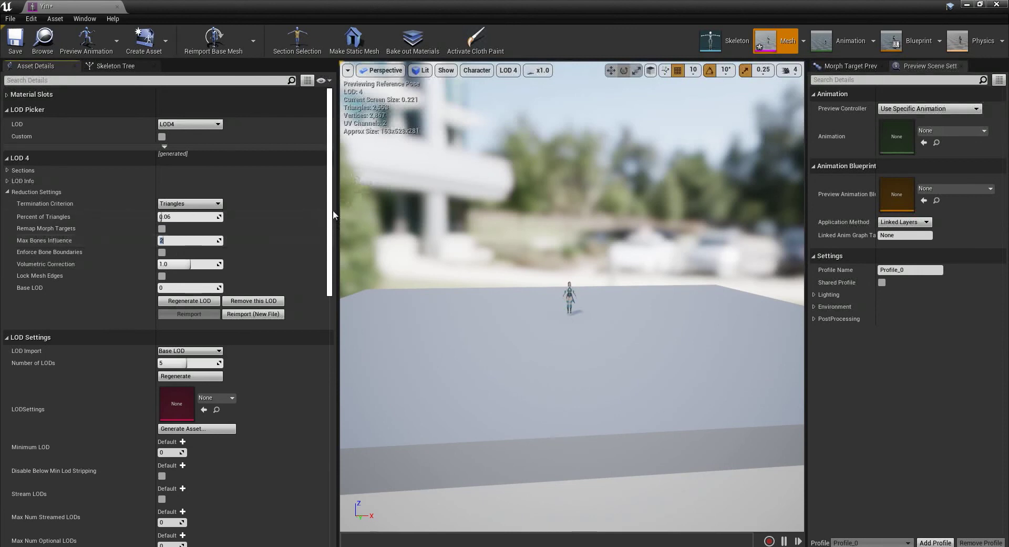
pyautogui.click(7, 181)
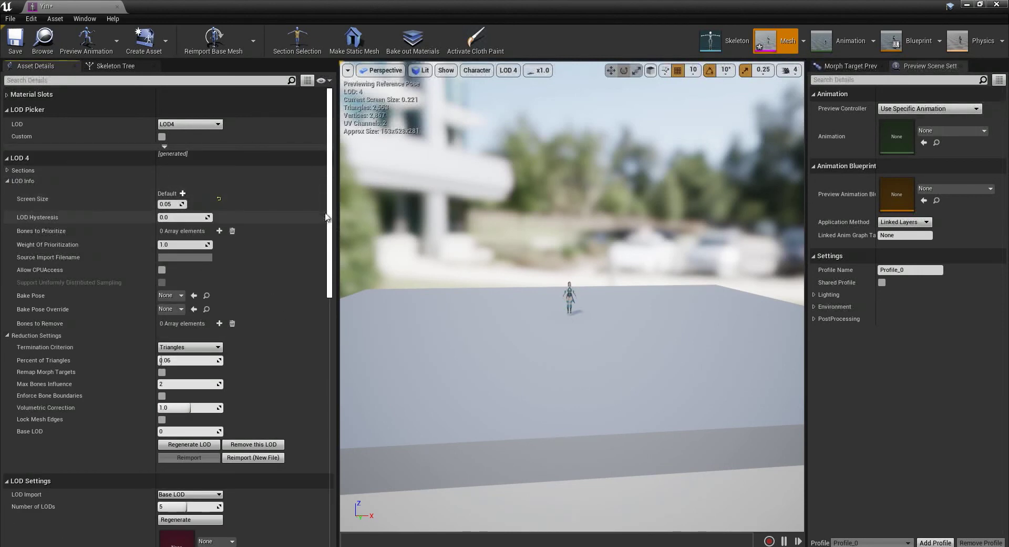
pyautogui.scroll(-1, 332, 215)
pyautogui.scroll(-3, 332, 215)
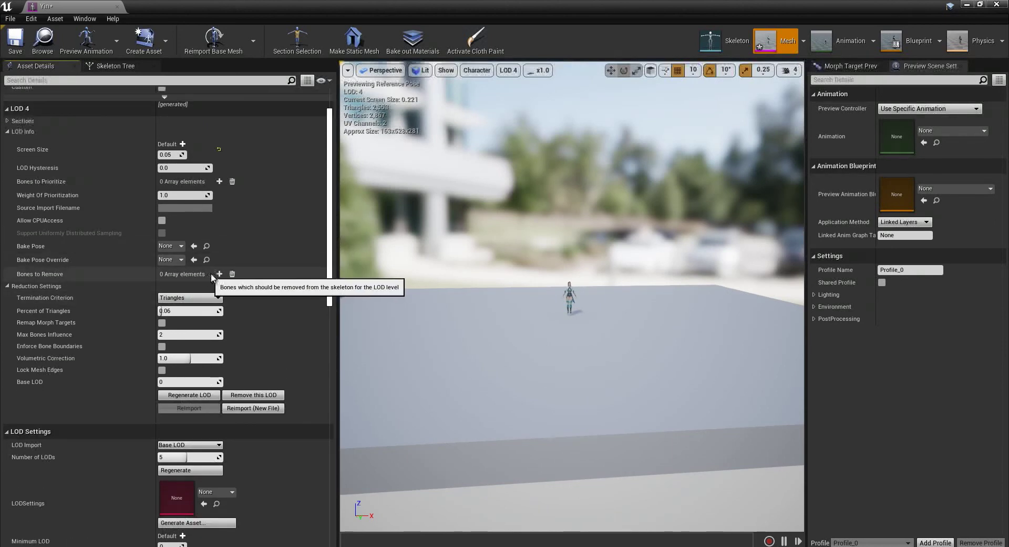
# - Add the bones hand_l and hand_r to LOD 4's Bones to Remove
pyautogui.click(219, 274)
pyautogui.click(210, 288)
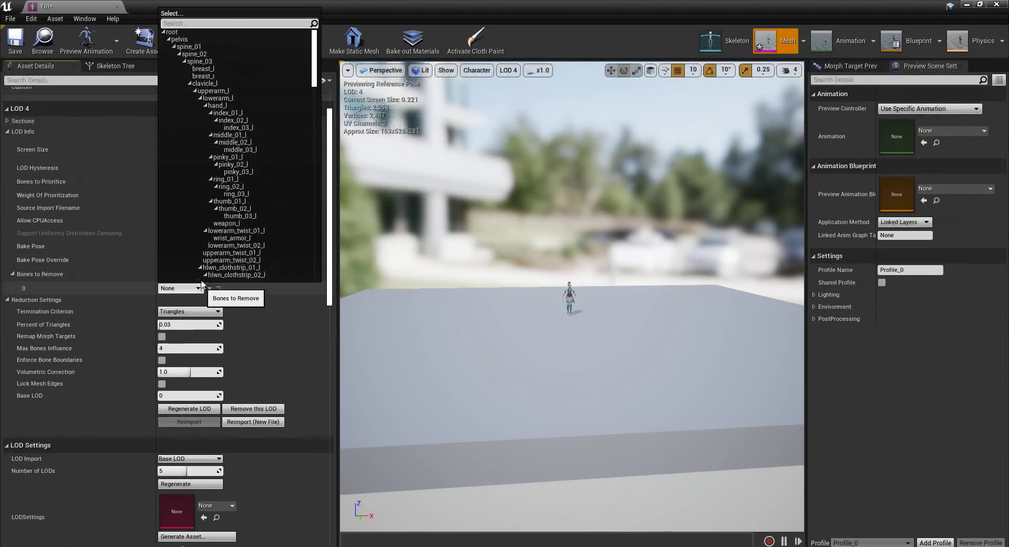
pyautogui.click(227, 105)
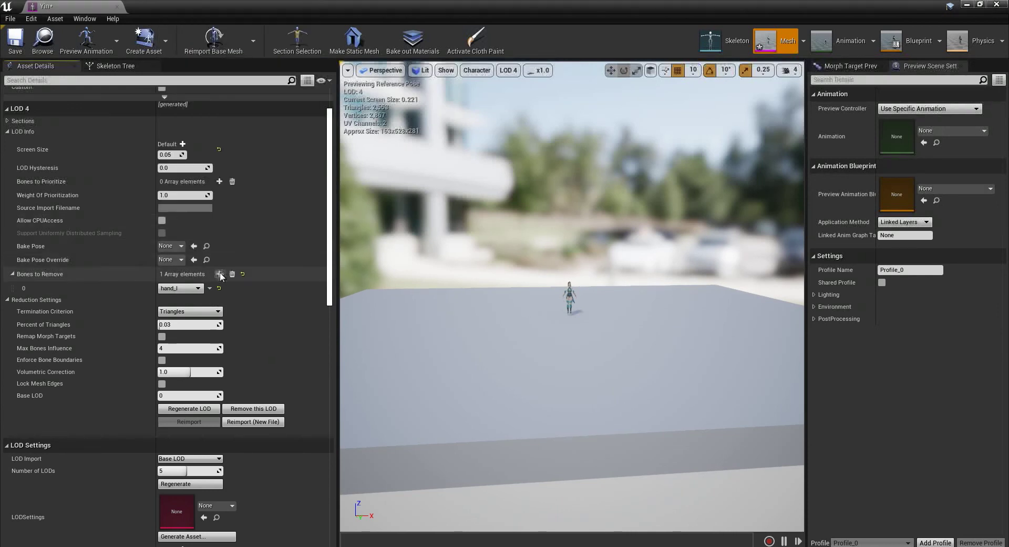
pyautogui.click(219, 274)
pyautogui.click(181, 302)
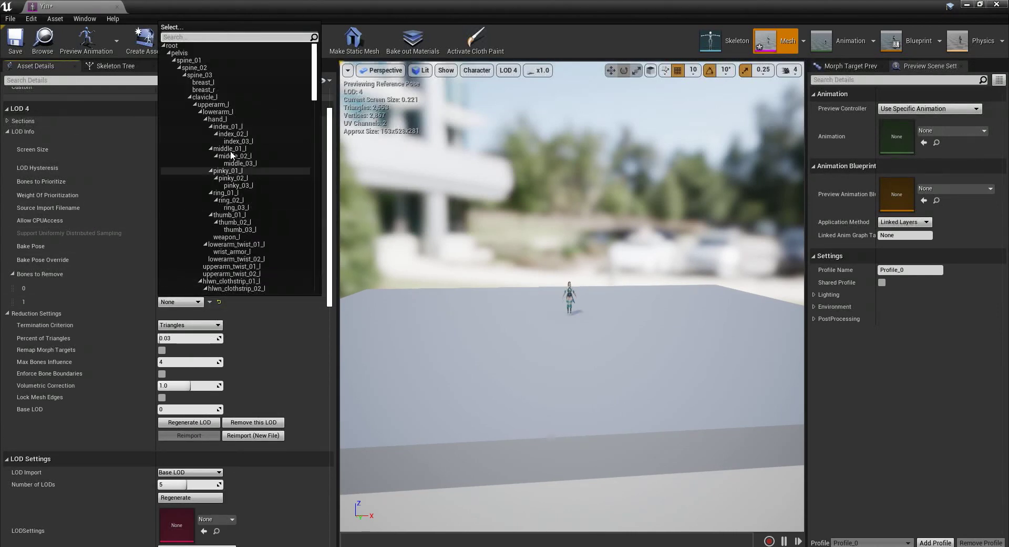
pyautogui.click(204, 119)
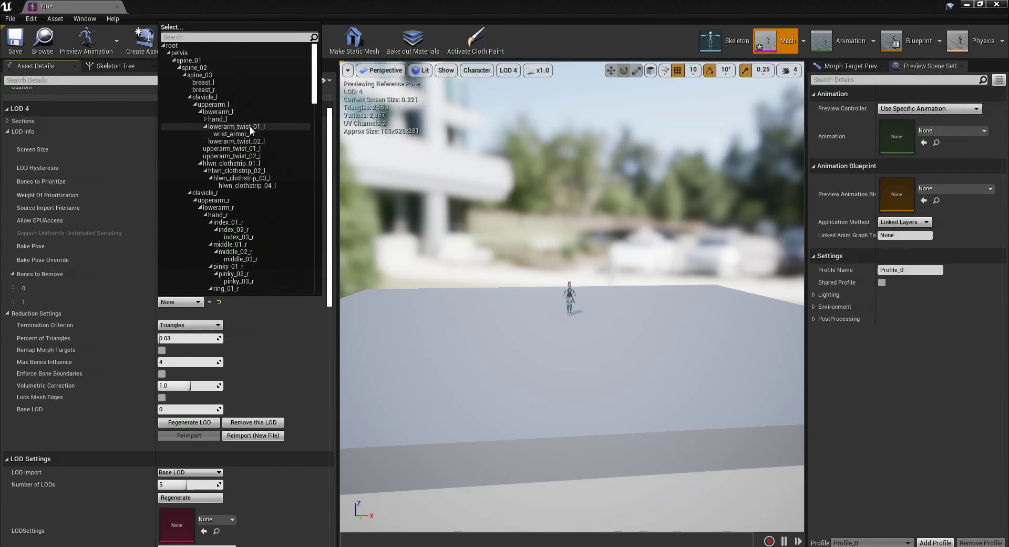
pyautogui.click(224, 213)
# - Add the faceAttach bone as the third entry of LOD 4's Bones to Remove
pyautogui.click(220, 274)
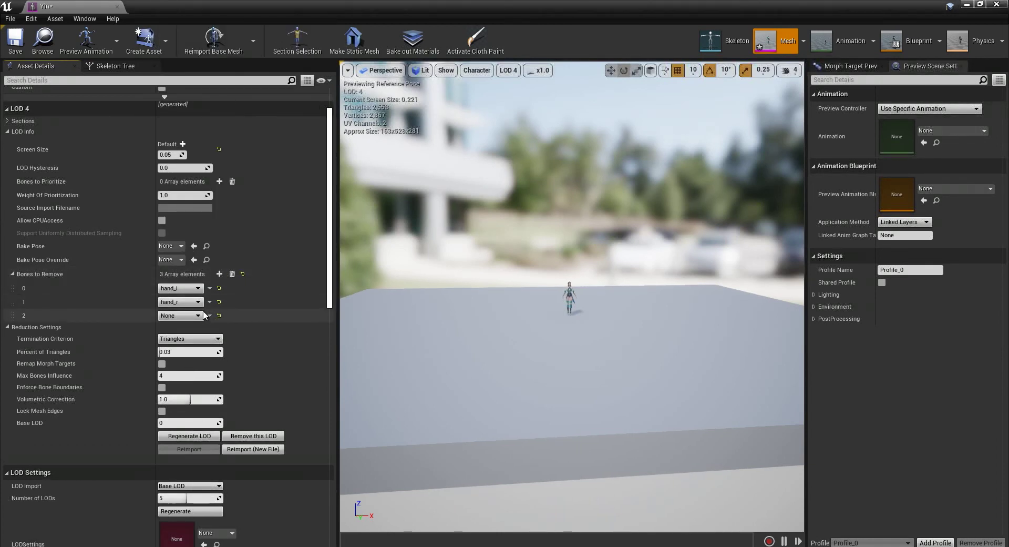
pyautogui.click(181, 316)
pyautogui.click(189, 111)
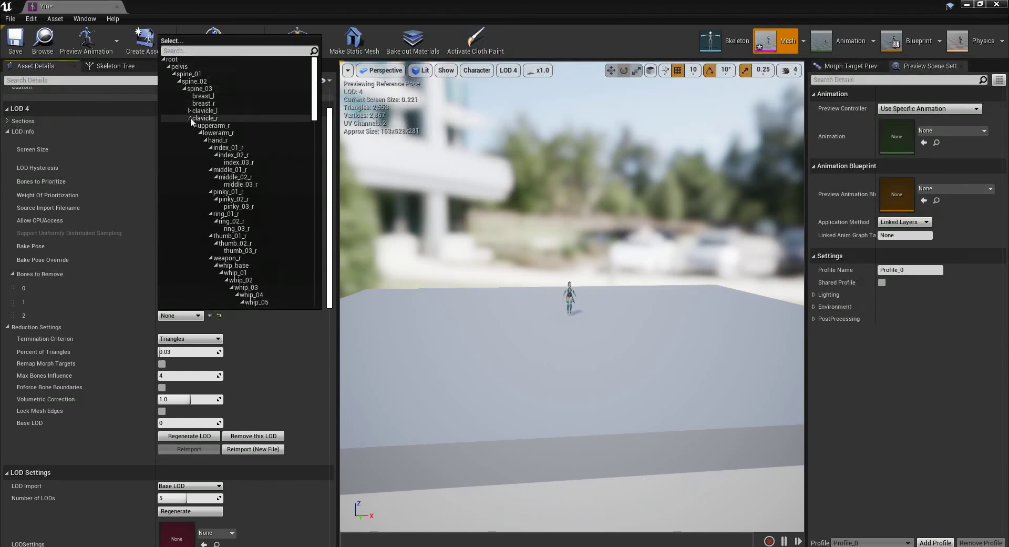
pyautogui.click(190, 118)
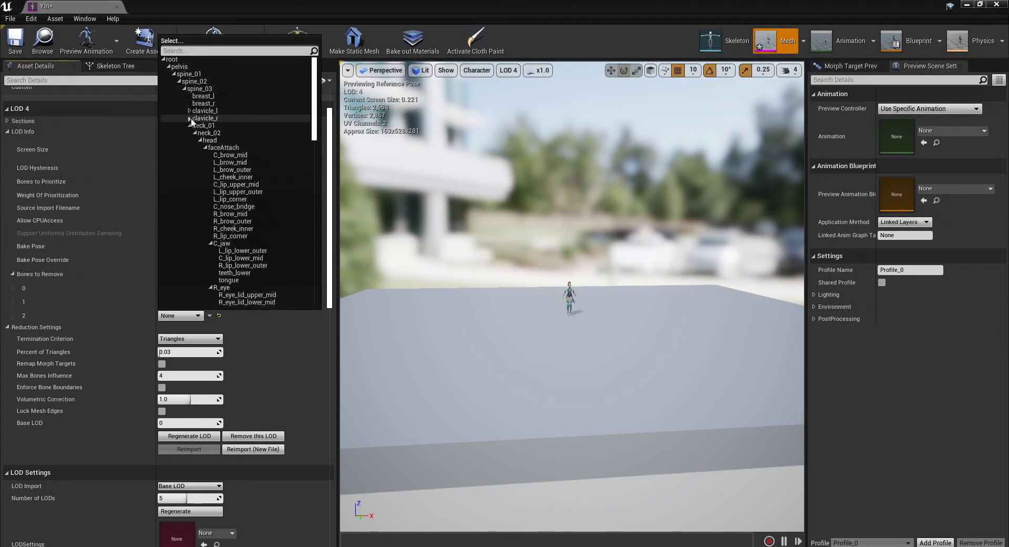
pyautogui.click(231, 148)
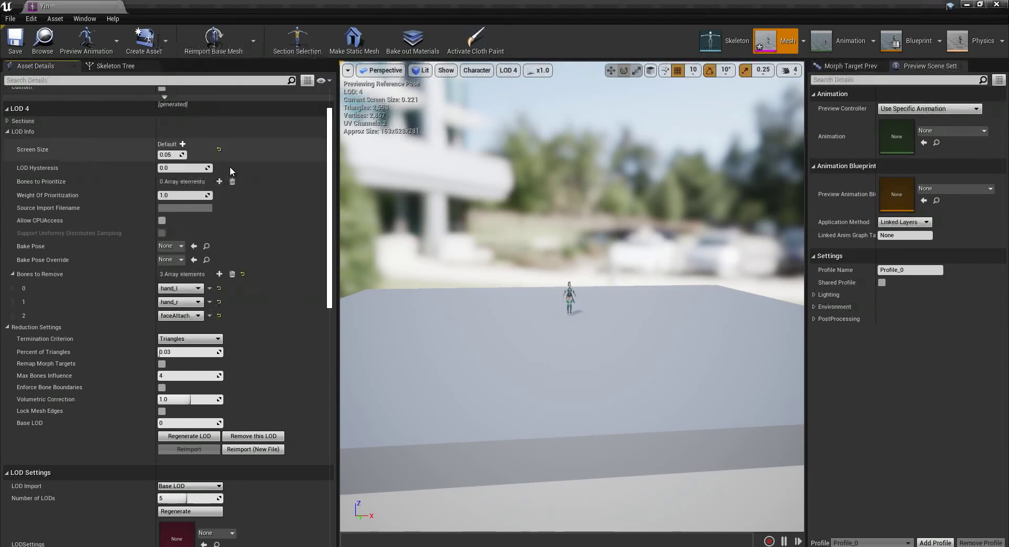
# - Add the bones breast_l and breast_r to LOD 4's Bones to Remove
pyautogui.click(219, 274)
pyautogui.click(180, 329)
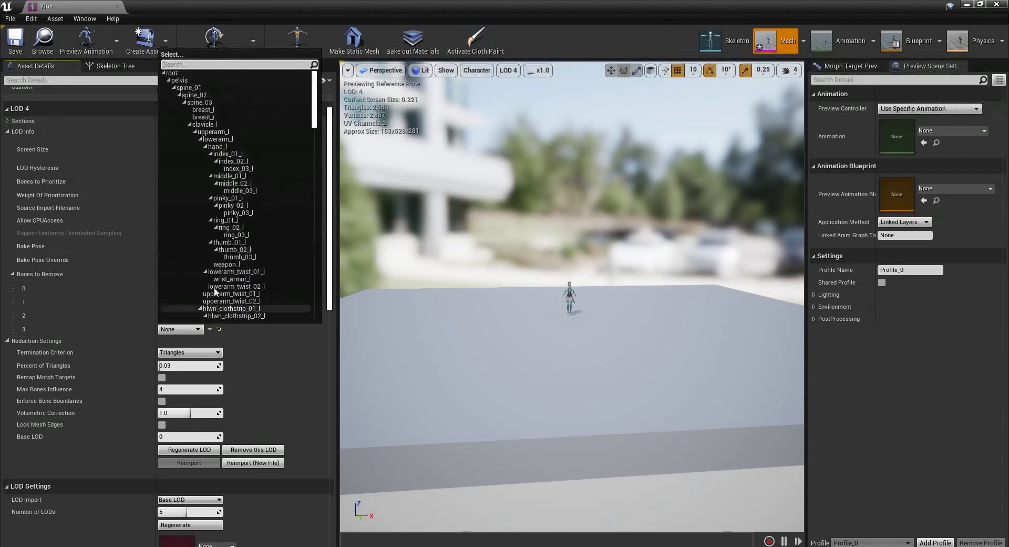
pyautogui.click(200, 109)
pyautogui.click(219, 274)
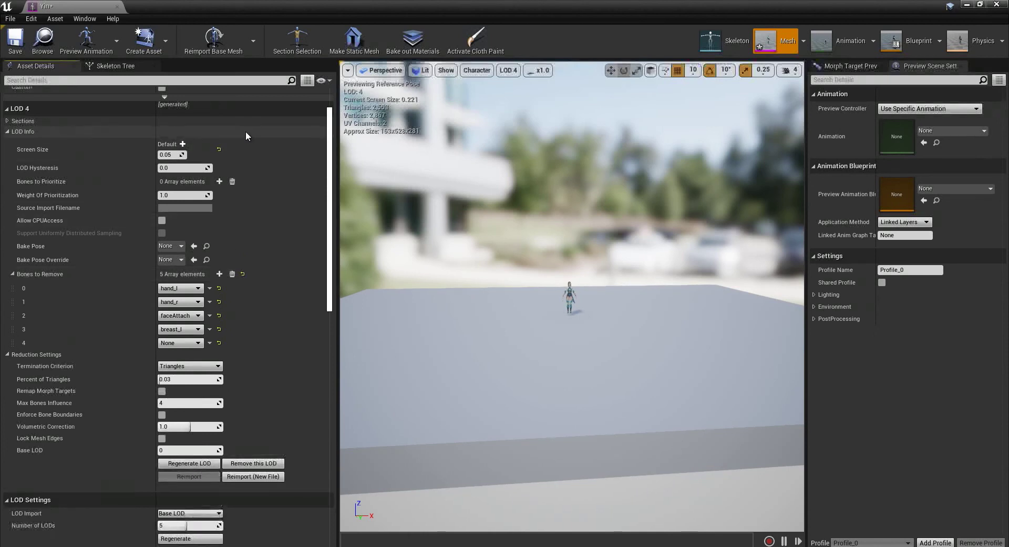
pyautogui.click(198, 342)
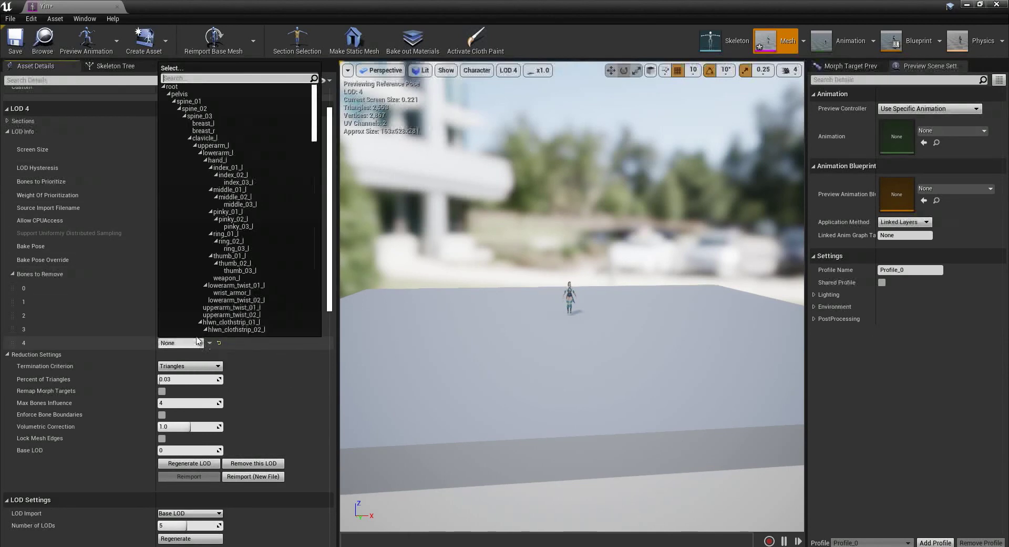
pyautogui.click(213, 130)
pyautogui.click(220, 274)
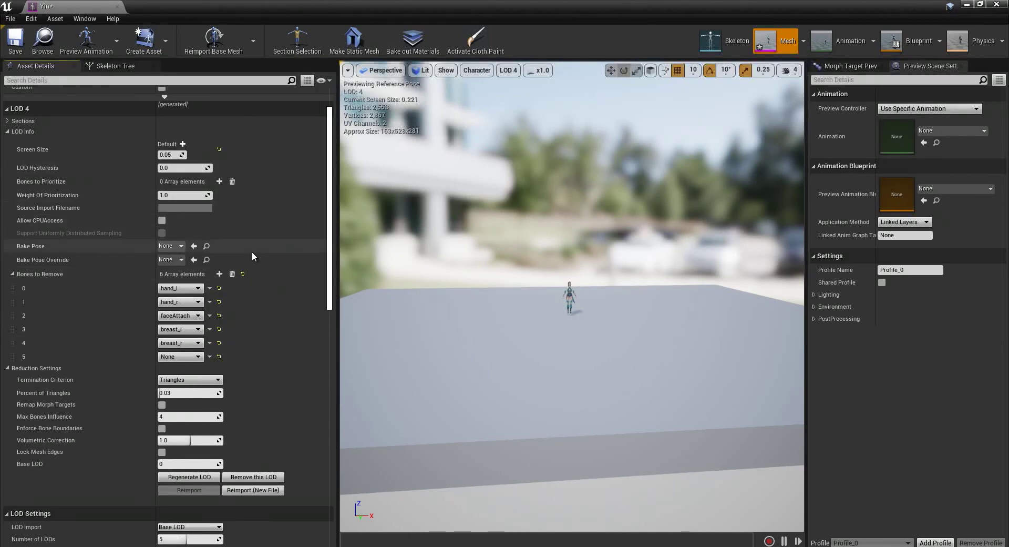
pyautogui.click(197, 356)
pyautogui.moveTo(316, 151); pyautogui.dragTo(320, 314)
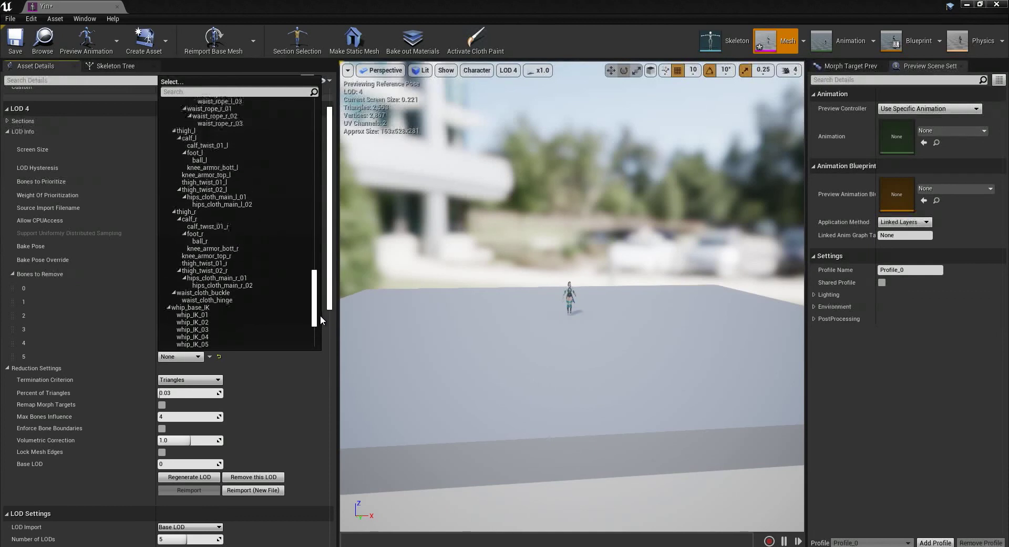
pyautogui.click(296, 371)
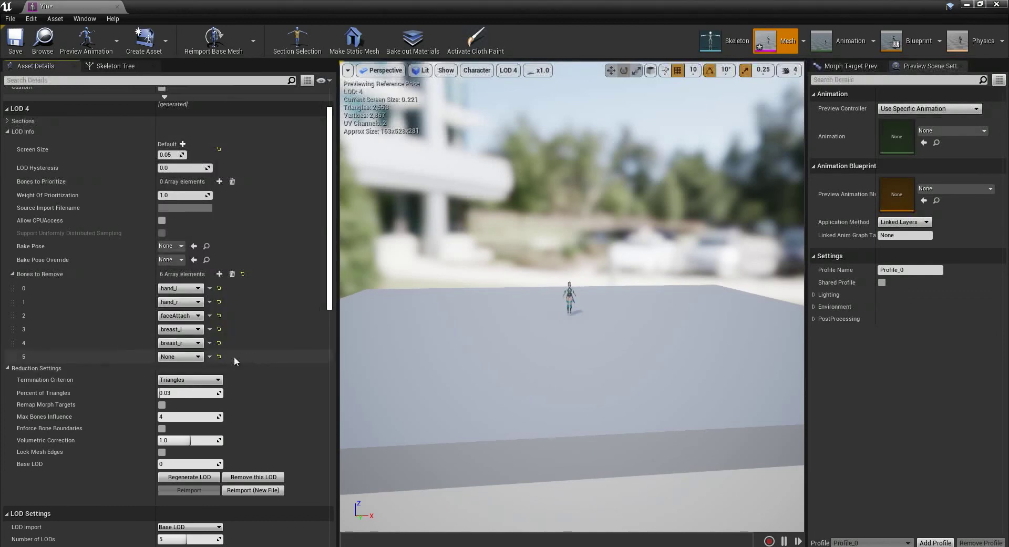
pyautogui.click(210, 356)
pyautogui.click(225, 379)
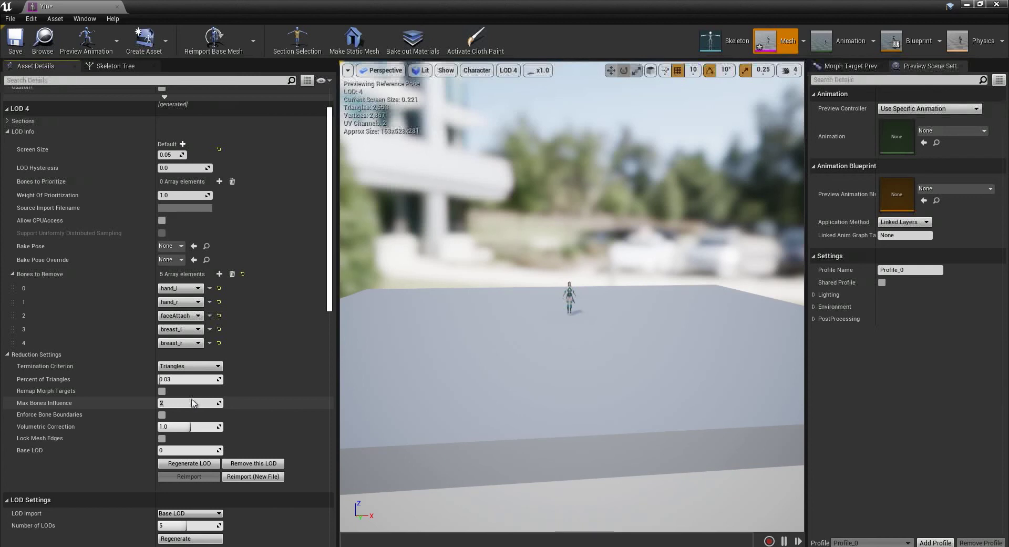
# - Set LOD 4's Max Bones Influence to 2 and regenerate that LOD
pyautogui.click(192, 403)
pyautogui.click(194, 465)
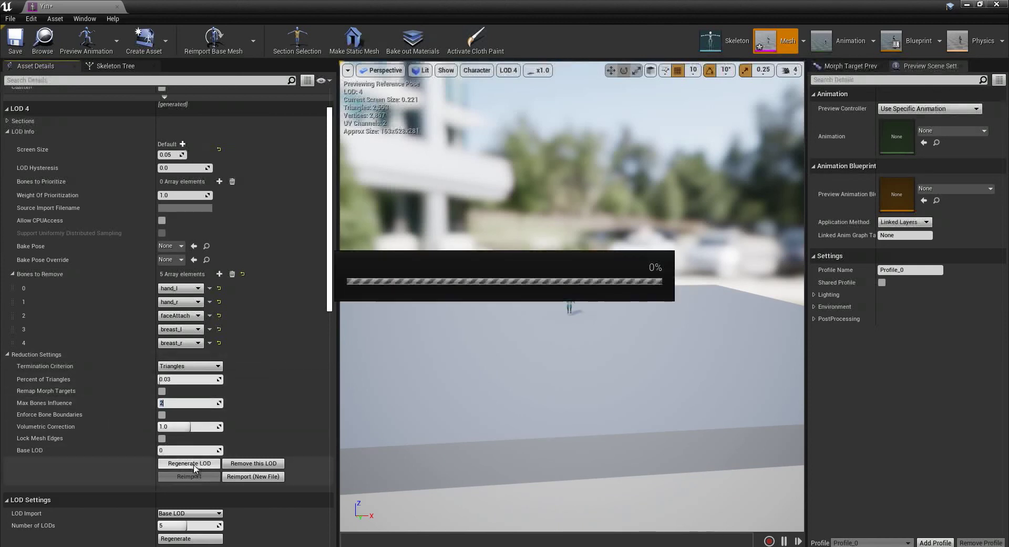
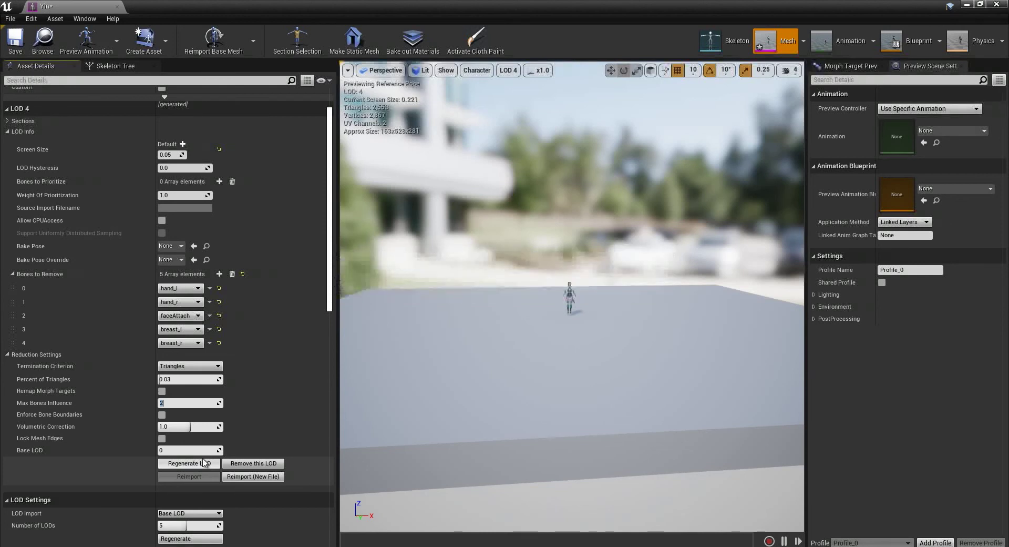
# - Set the preview to LOD Auto and examine at which screen size the distant mesh switches from LOD 3 to LOD 4
pyautogui.click(509, 71)
pyautogui.click(518, 93)
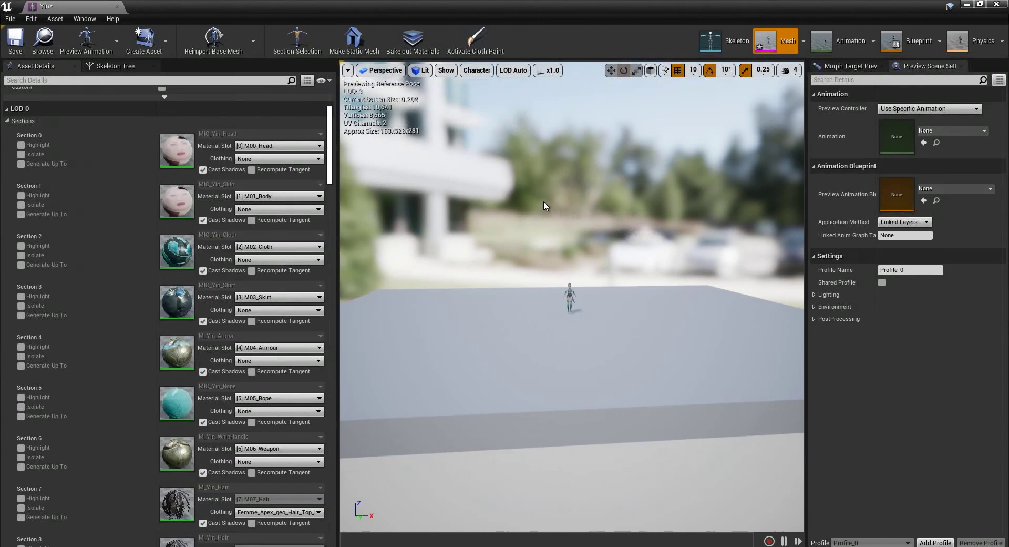
pyautogui.scroll(-4, 578, 221)
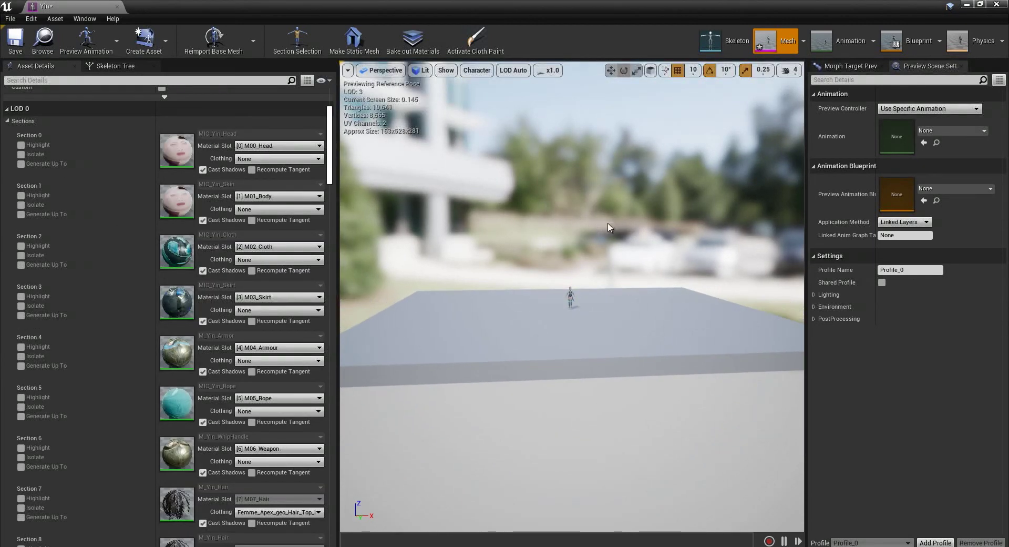
pyautogui.scroll(-4, 608, 227)
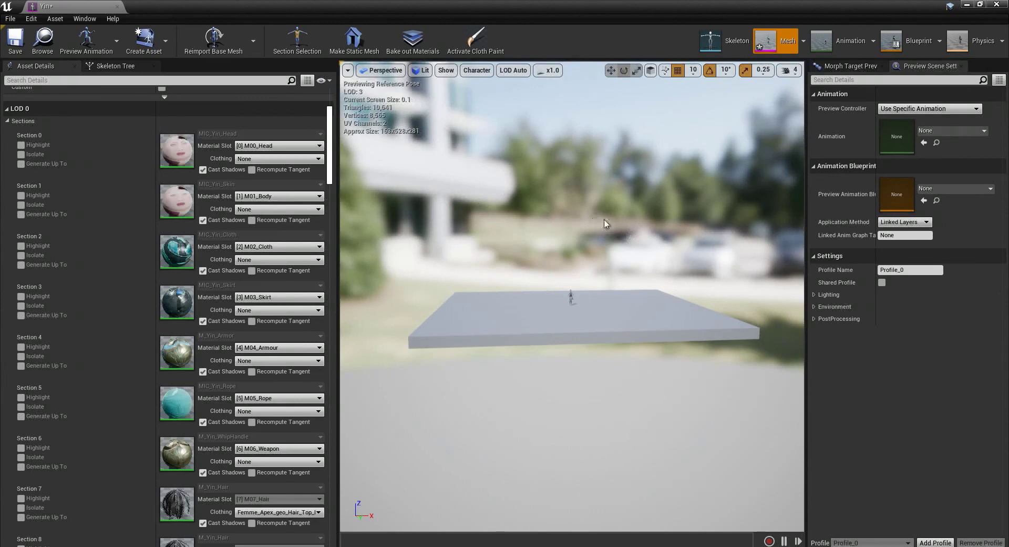
pyautogui.scroll(-3, 604, 218)
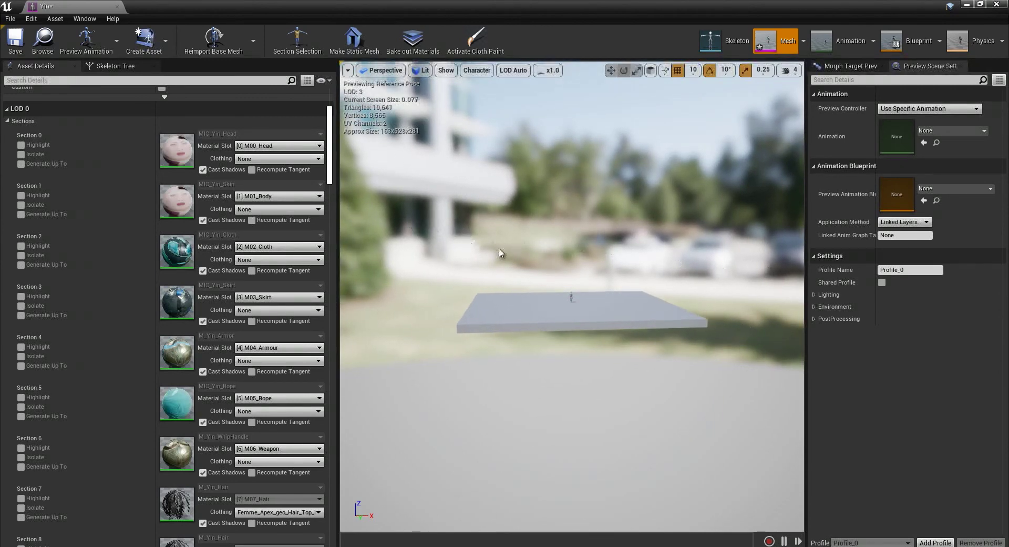
pyautogui.scroll(2, 500, 252)
# - Compare the Screen Size settings of LOD 4 and LOD 3 in their LOD Info
pyautogui.moveTo(333, 175); pyautogui.dragTo(338, 271)
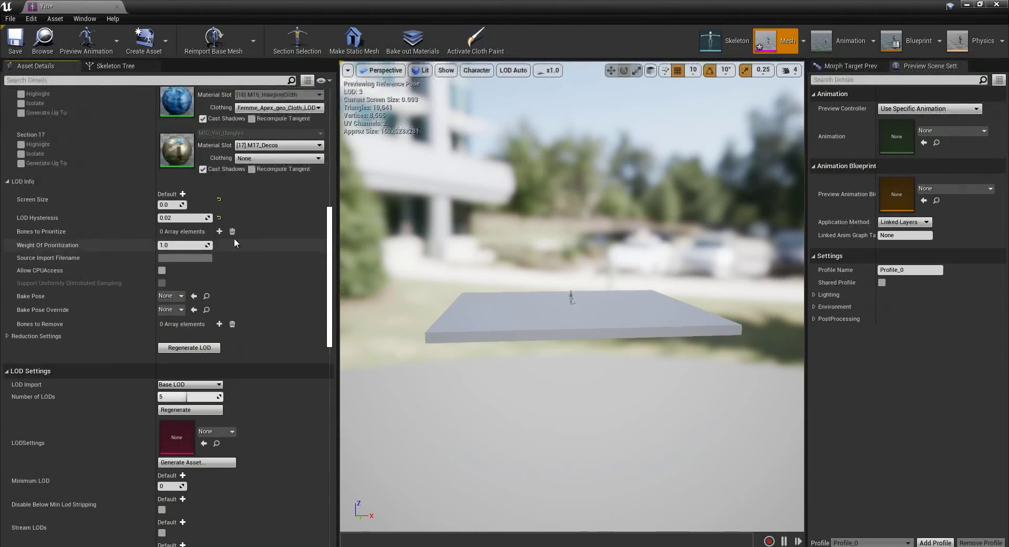
pyautogui.click(513, 70)
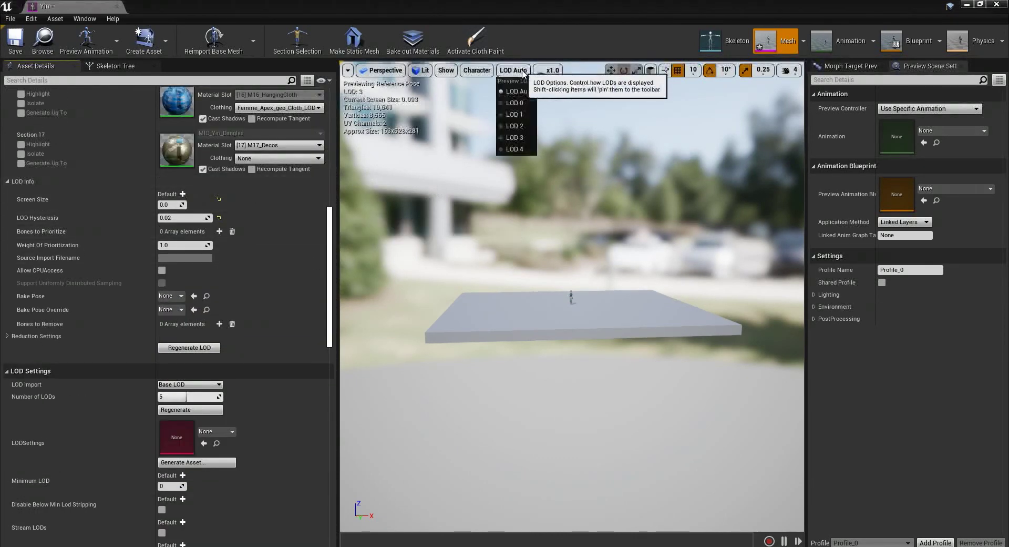
pyautogui.click(516, 150)
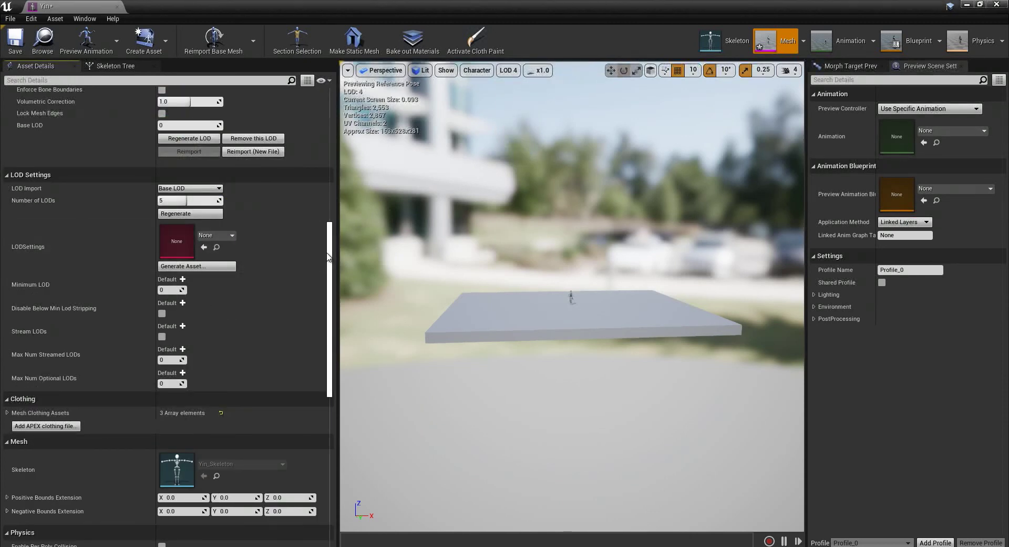
pyautogui.moveTo(328, 257); pyautogui.dragTo(330, 174)
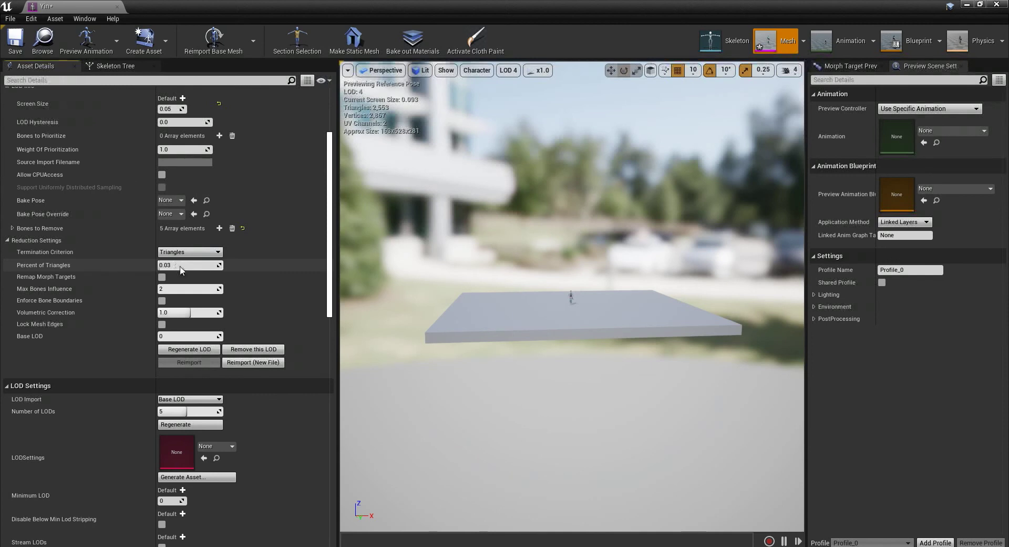
pyautogui.click(168, 110)
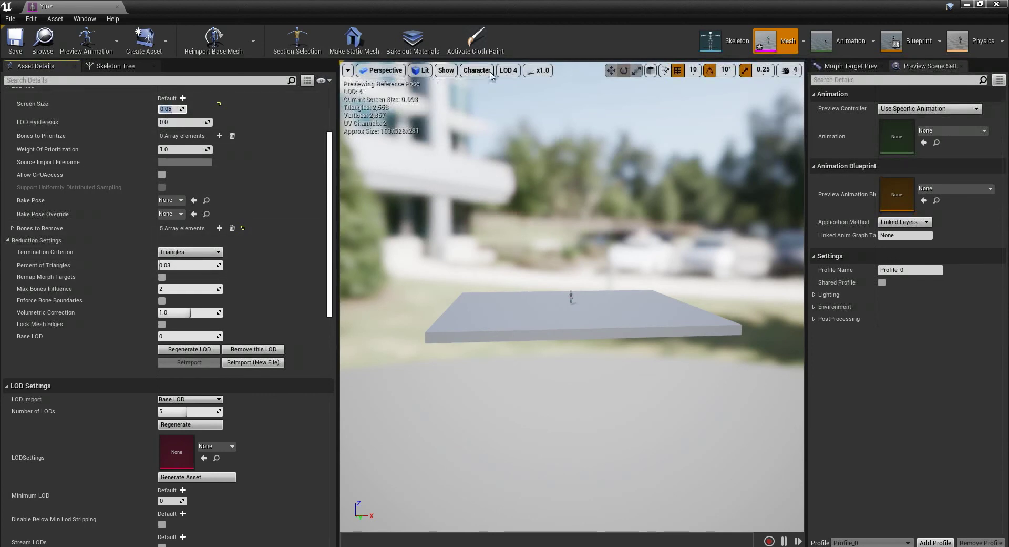
pyautogui.click(508, 70)
pyautogui.click(515, 137)
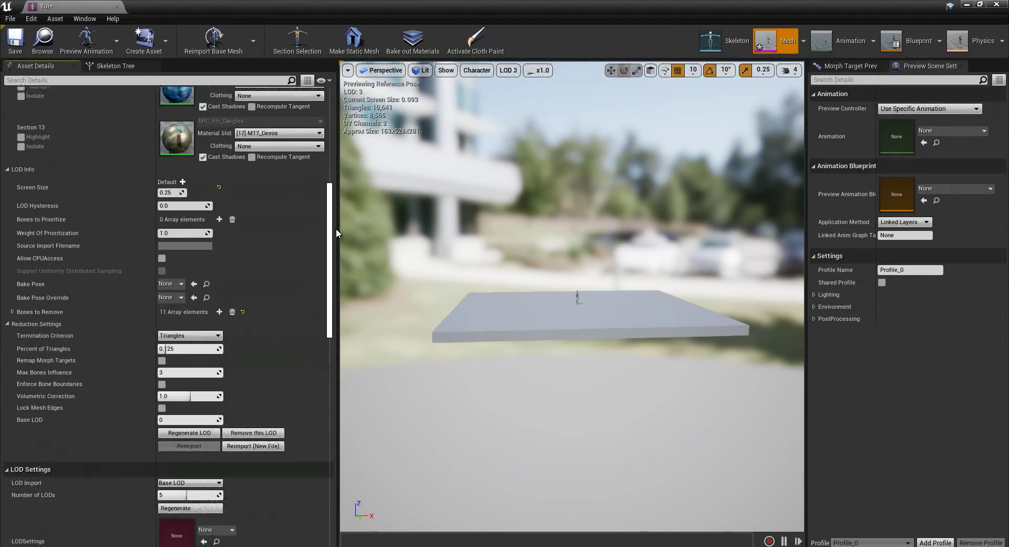
# - Return to LOD 4, set its Screen Size to 0.1 and regenerate that LOD
pyautogui.click(509, 70)
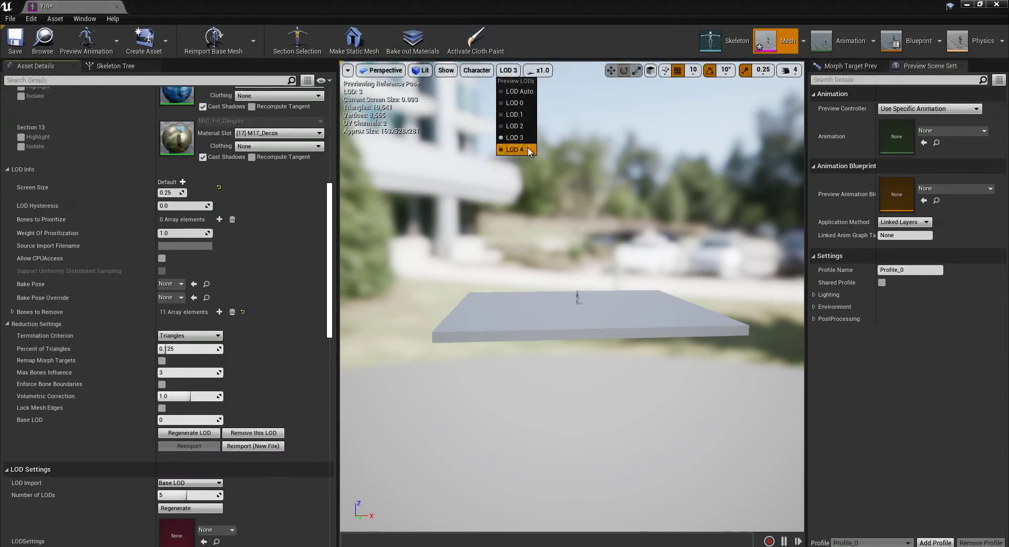
pyautogui.click(528, 148)
pyautogui.scroll(2, 331, 207)
pyautogui.scroll(6, 332, 206)
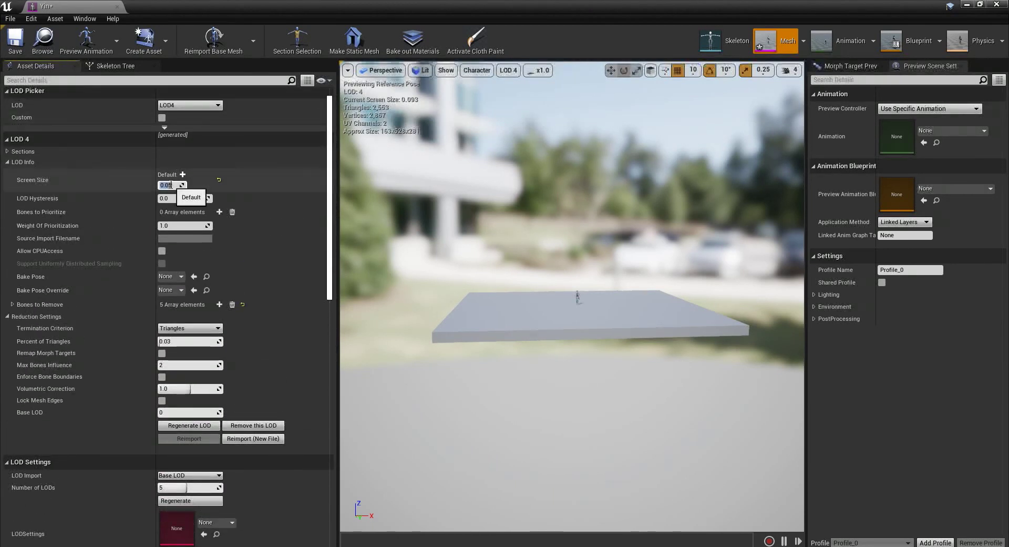
pyautogui.press('Return')
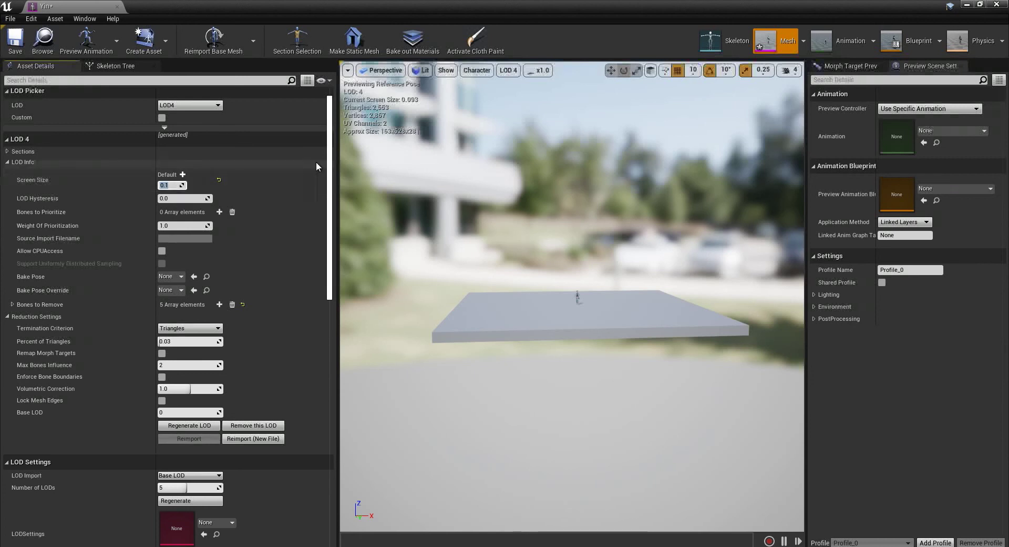
pyautogui.click(185, 427)
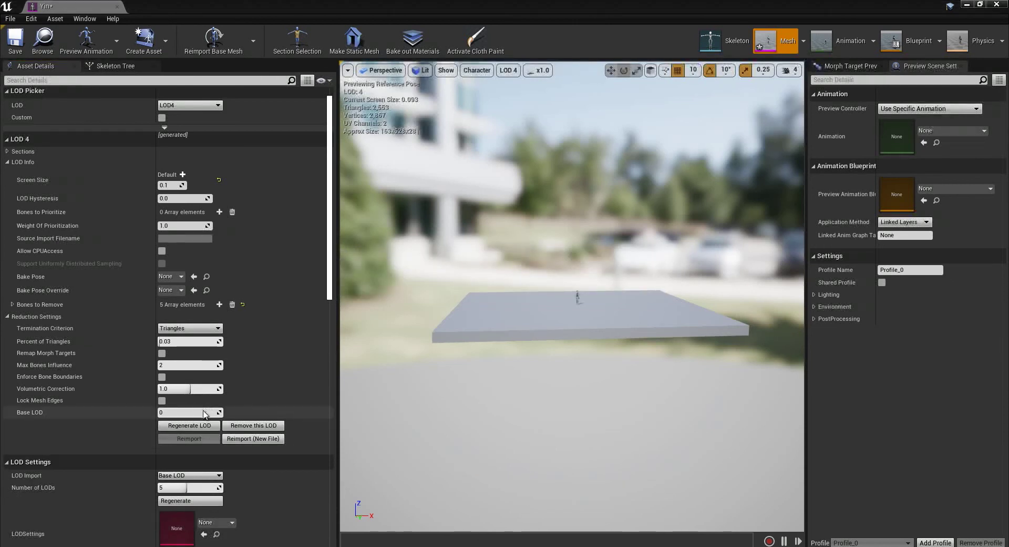
# - Compare the distant look of the mesh in LOD 4 with the full-detail LOD 0
pyautogui.scroll(1, 668, 302)
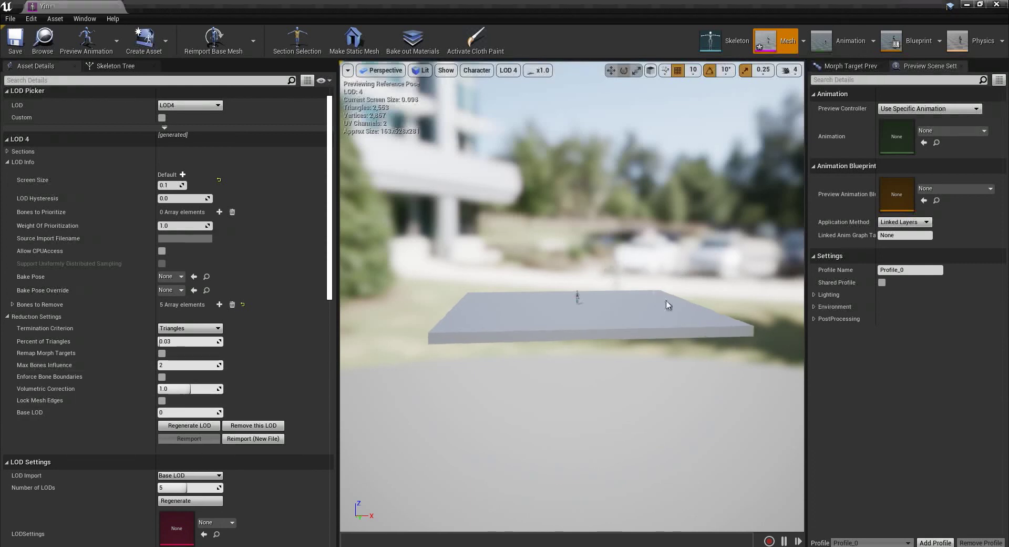
pyautogui.scroll(-4, 590, 252)
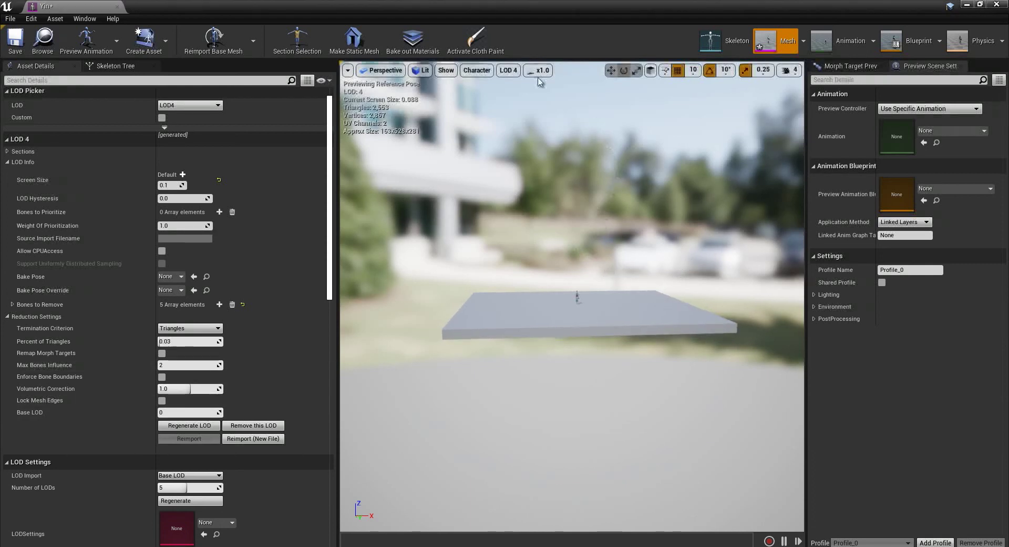
pyautogui.click(509, 70)
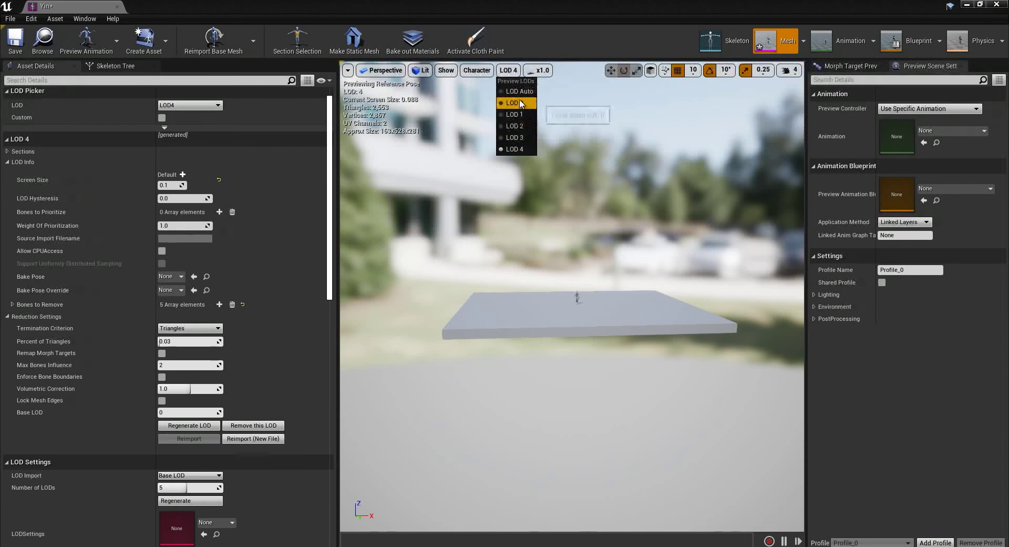
pyautogui.click(519, 103)
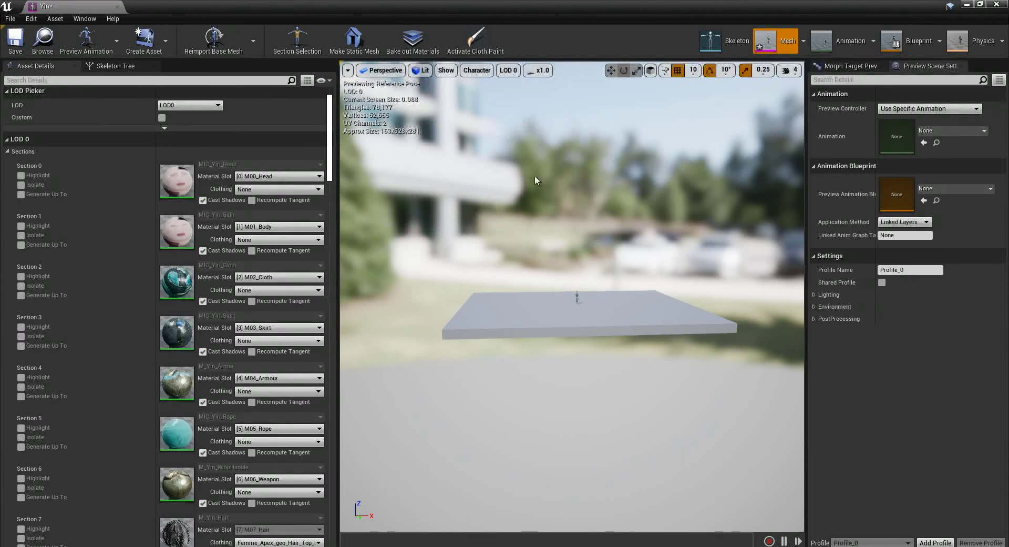
pyautogui.scroll(2, 698, 253)
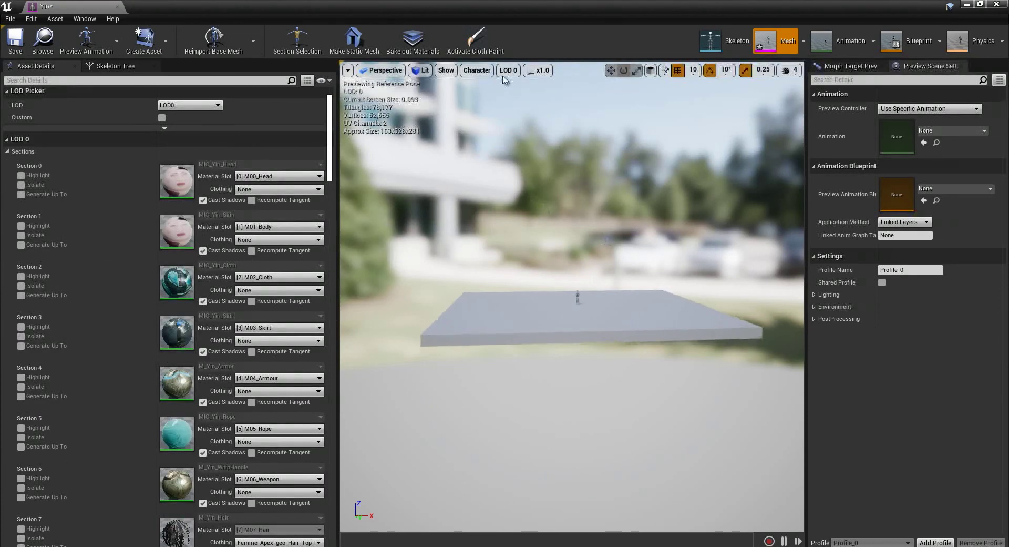
# - Set the preview back to LOD Auto and check the transition between LOD 3 and LOD 4 around the 0.1 screen size
pyautogui.click(509, 70)
pyautogui.click(520, 91)
pyautogui.scroll(3, 671, 315)
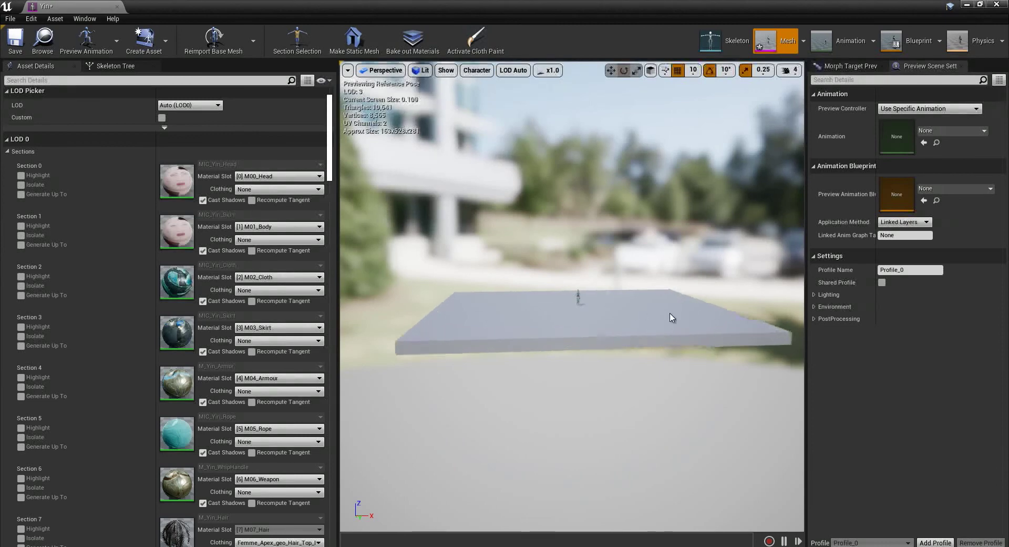
pyautogui.scroll(3, 676, 311)
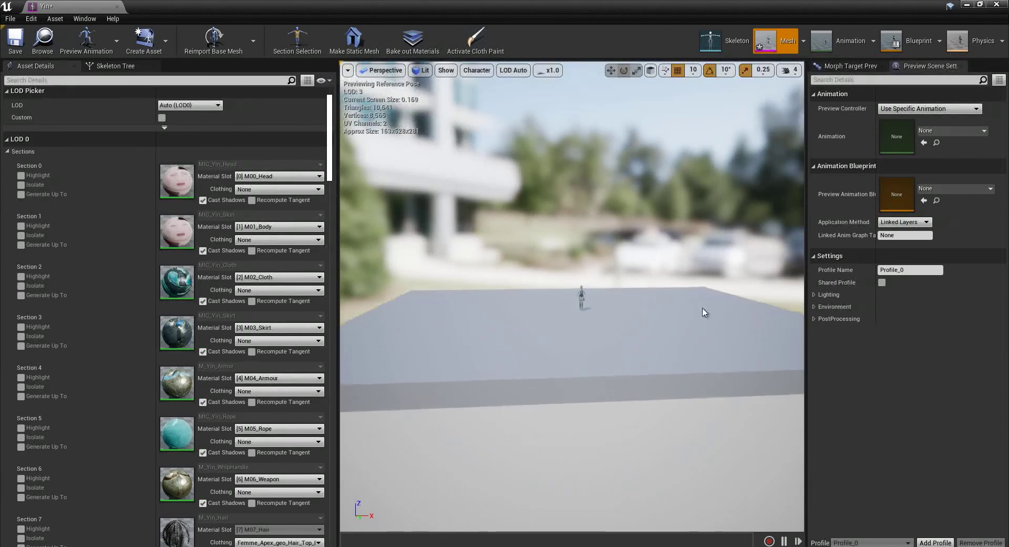
pyautogui.scroll(-1, 548, 283)
pyautogui.scroll(-4, 494, 303)
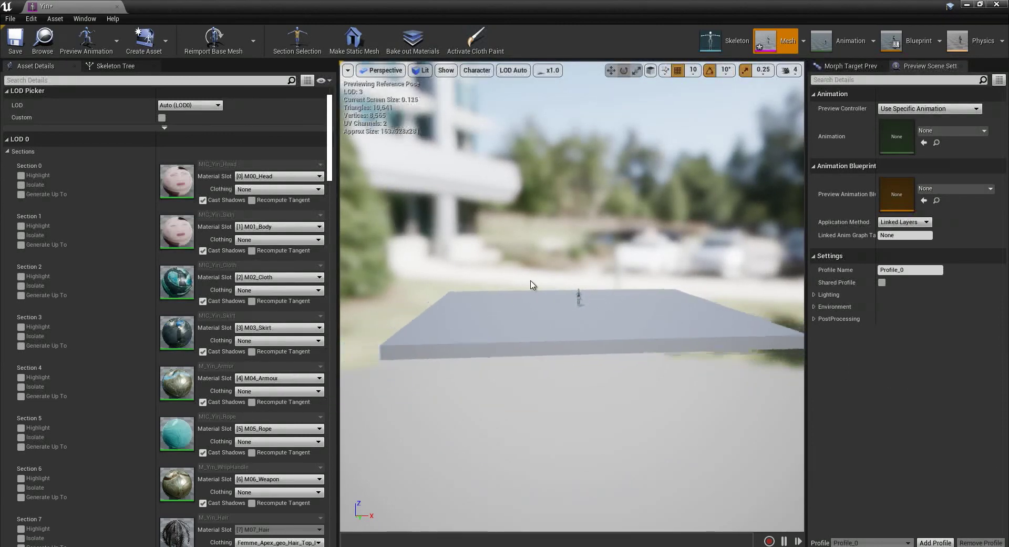
pyautogui.scroll(-2, 622, 307)
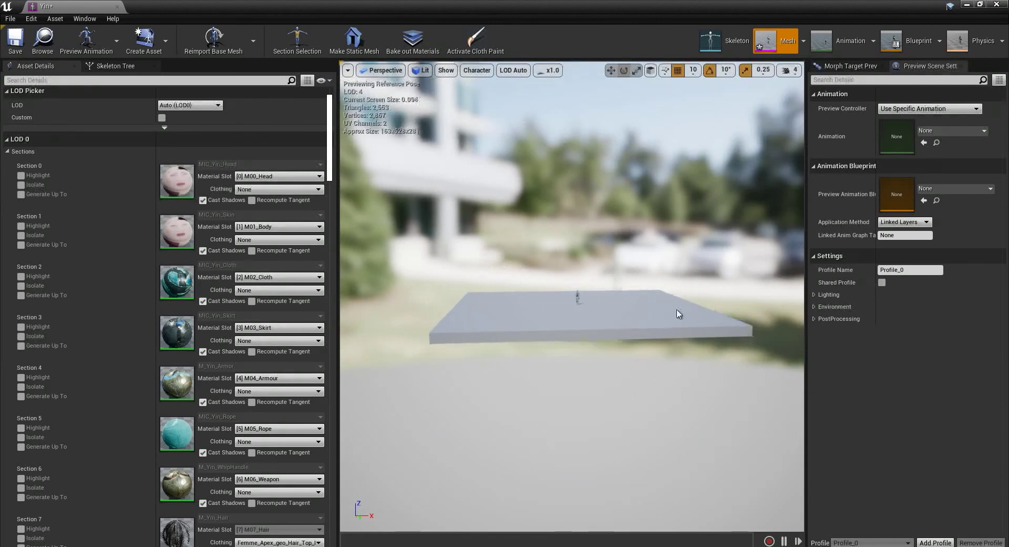
pyautogui.scroll(3, 643, 300)
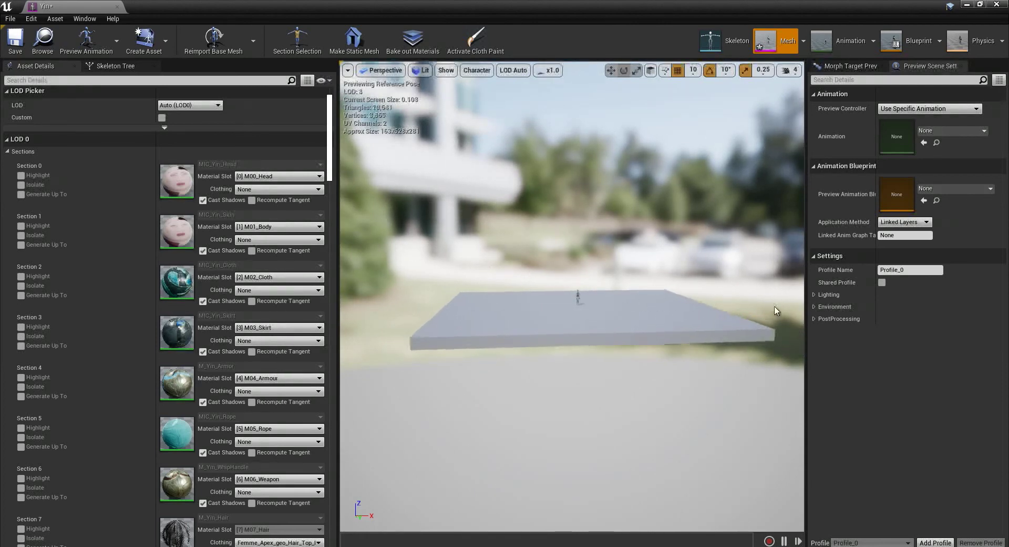
pyautogui.scroll(-1, 695, 302)
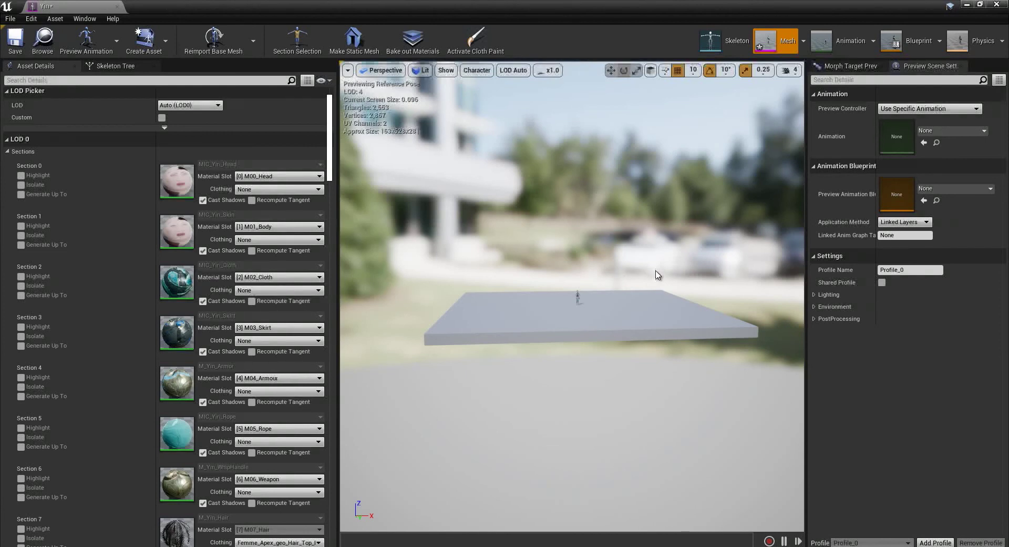
pyautogui.scroll(-1, 598, 269)
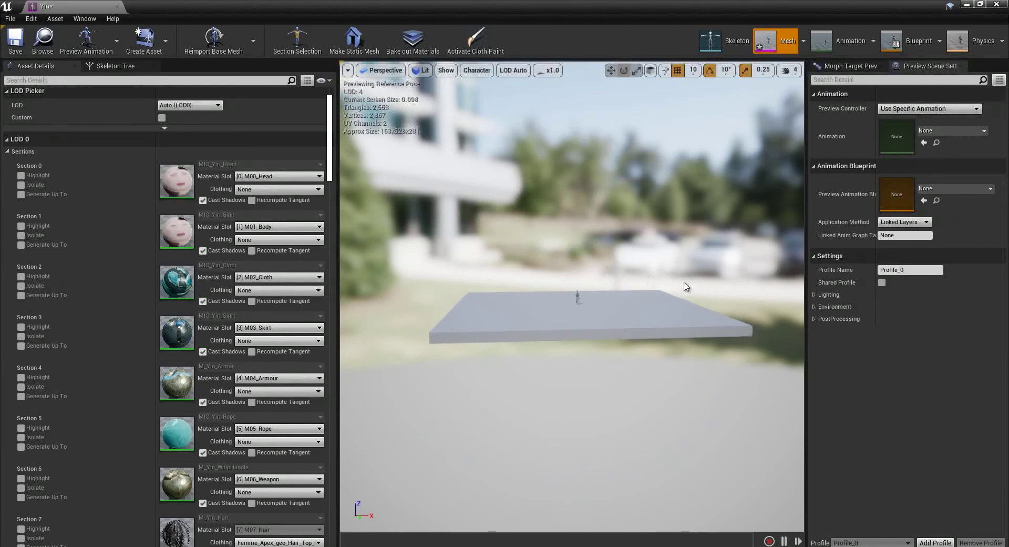
pyautogui.scroll(5, 597, 282)
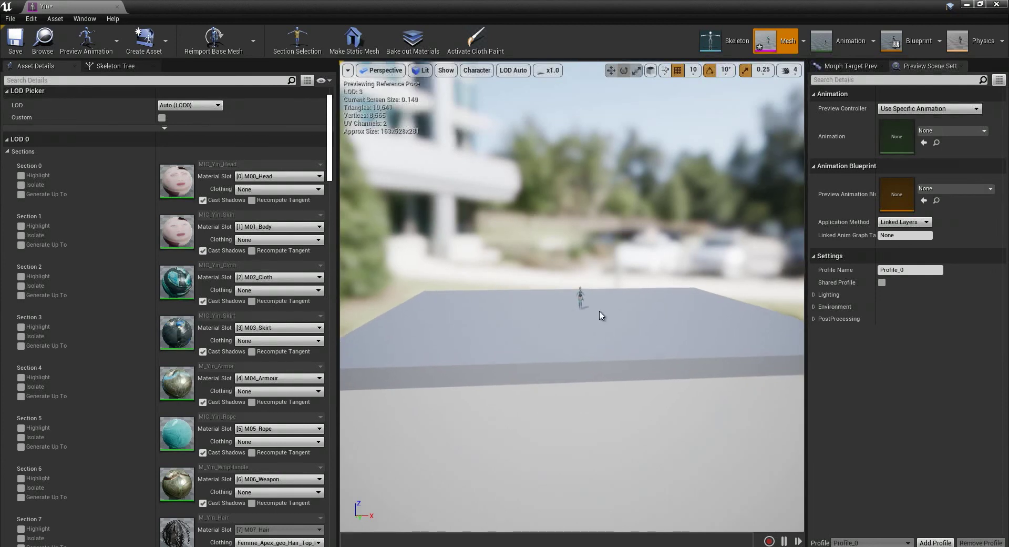
# - Examine the automatic transition between LOD 1 and LOD 2 on the mesh at close and medium range
pyautogui.keyDown('alt'); pyautogui.moveTo(599, 311); pyautogui.dragTo(943, 343, button='right'); pyautogui.keyUp('alt')
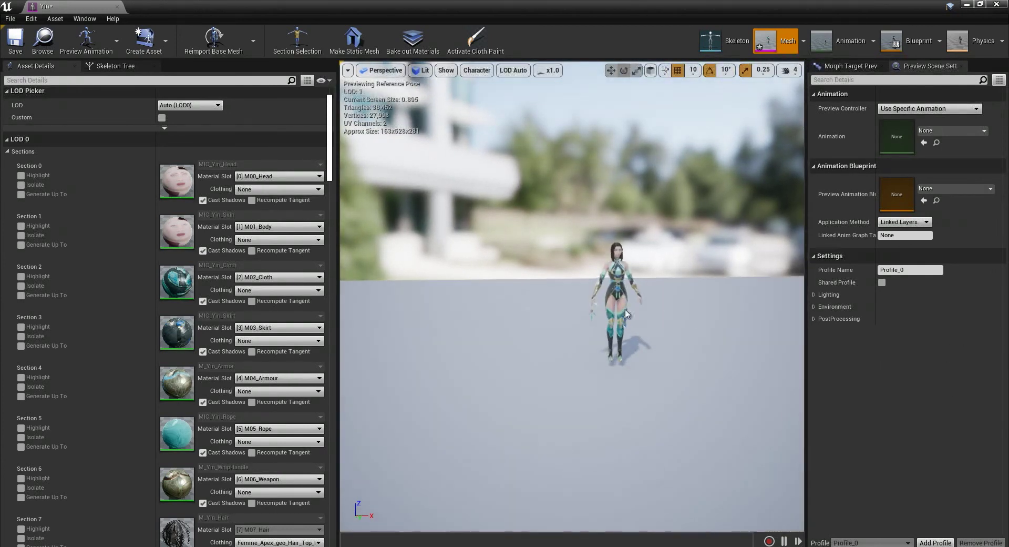
pyautogui.keyDown('alt'); pyautogui.moveTo(653, 314); pyautogui.dragTo(613, 306); pyautogui.keyUp('alt')
pyautogui.keyDown('alt'); pyautogui.moveTo(687, 297); pyautogui.dragTo(761, 287, button='middle'); pyautogui.keyUp('alt')
pyautogui.keyDown('alt'); pyautogui.moveTo(649, 310); pyautogui.dragTo(594, 312, button='right'); pyautogui.keyUp('alt')
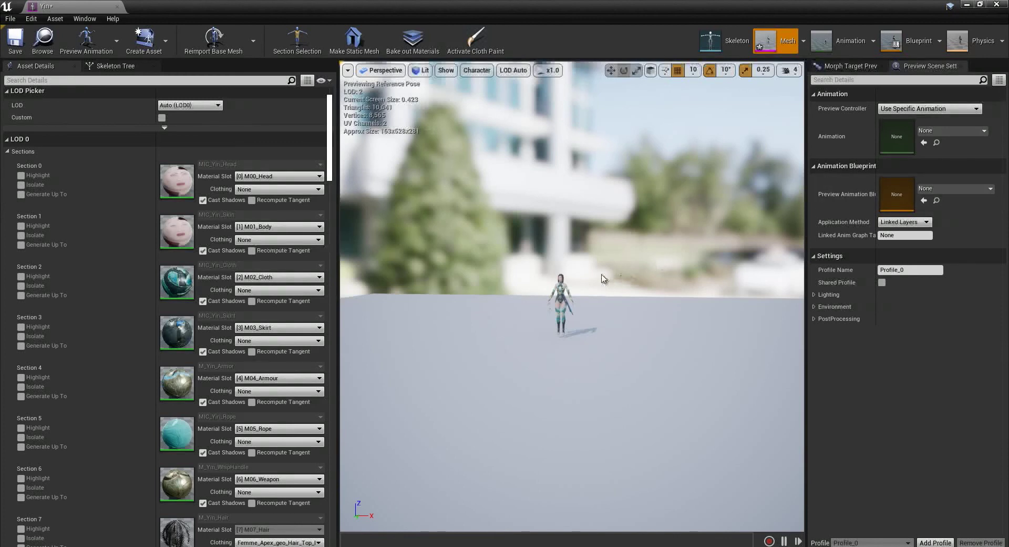
# - Create a clothing LOD from the hanging cloth section of LOD 2, targeting Femme_Apex_geo_Cloth_LOD0 with Lod Index LOD 2
pyautogui.scroll(5, 613, 264)
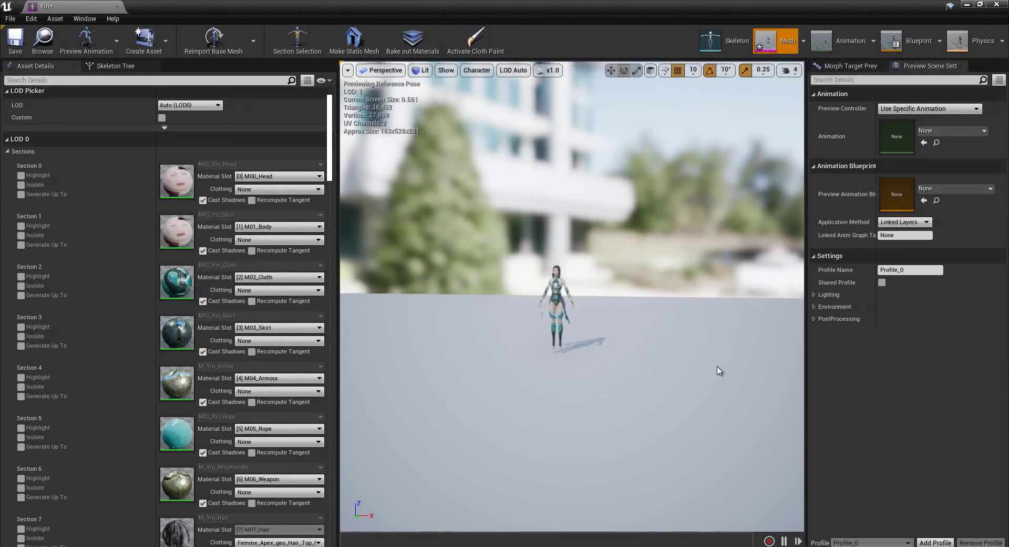
pyautogui.scroll(-5, 639, 319)
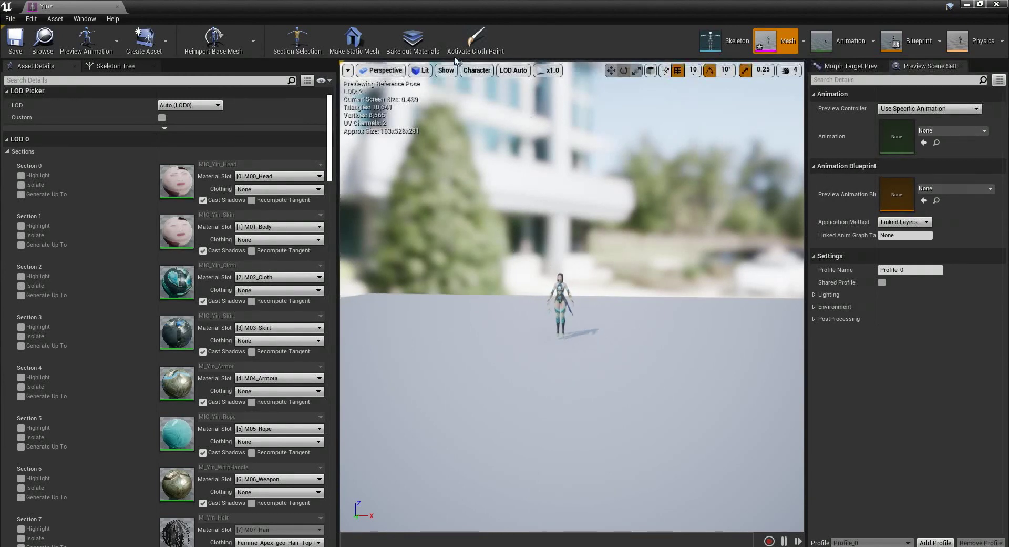
pyautogui.click(305, 47)
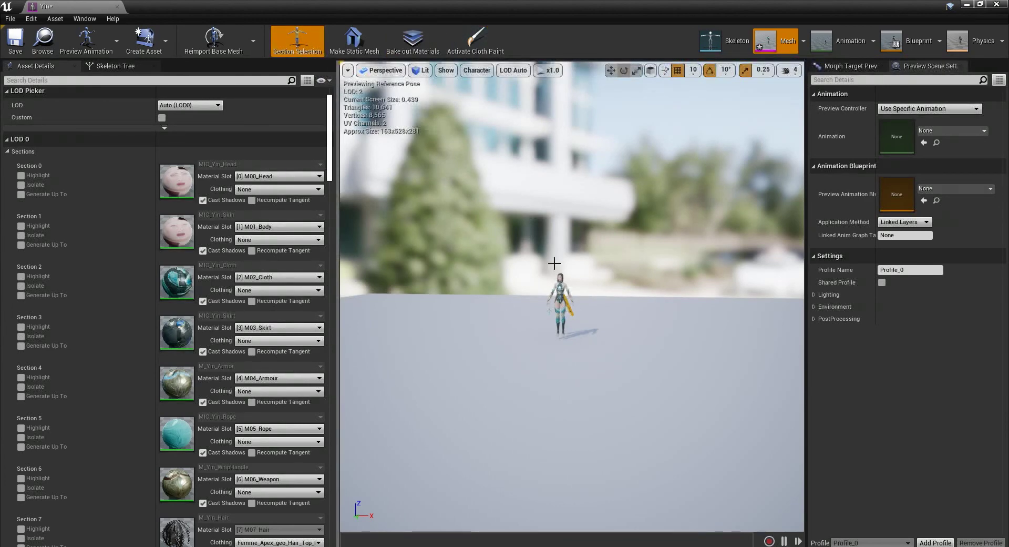
pyautogui.rightClick(571, 315)
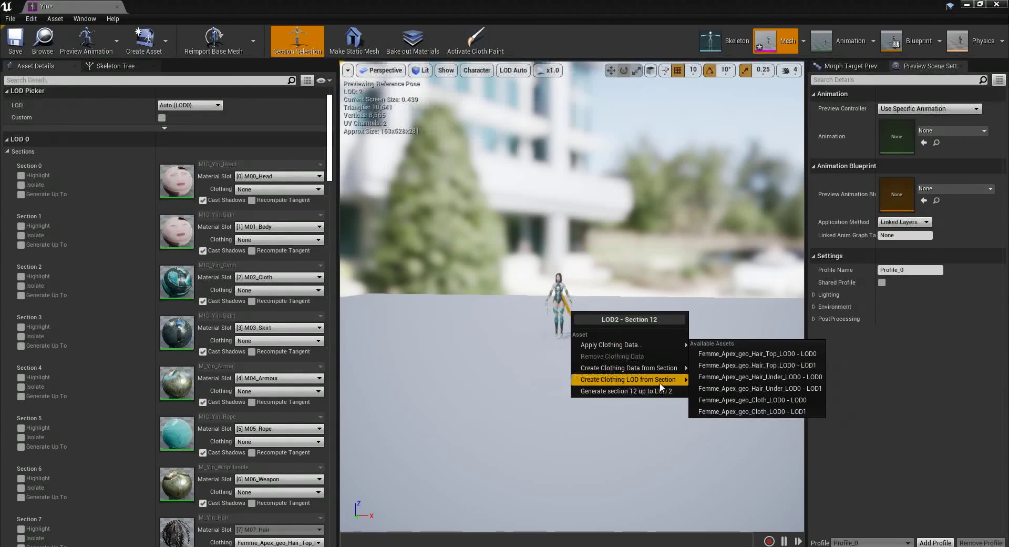
pyautogui.moveTo(663, 384)
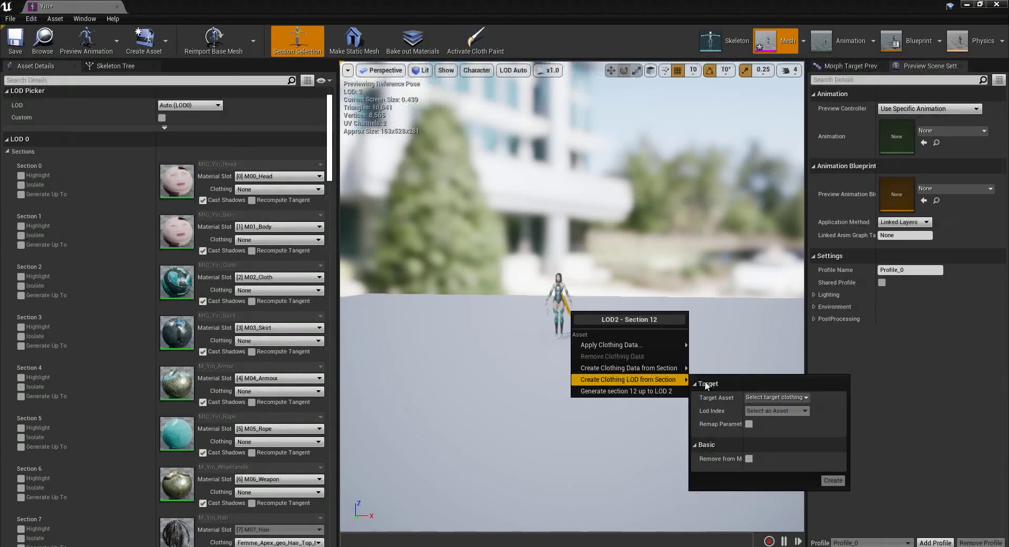
pyautogui.click(803, 396)
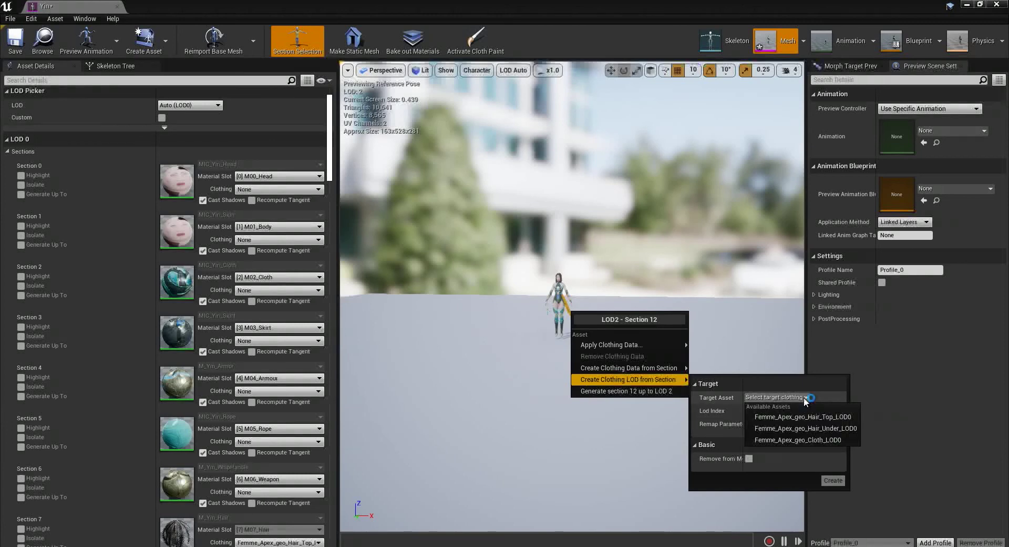
pyautogui.click(822, 440)
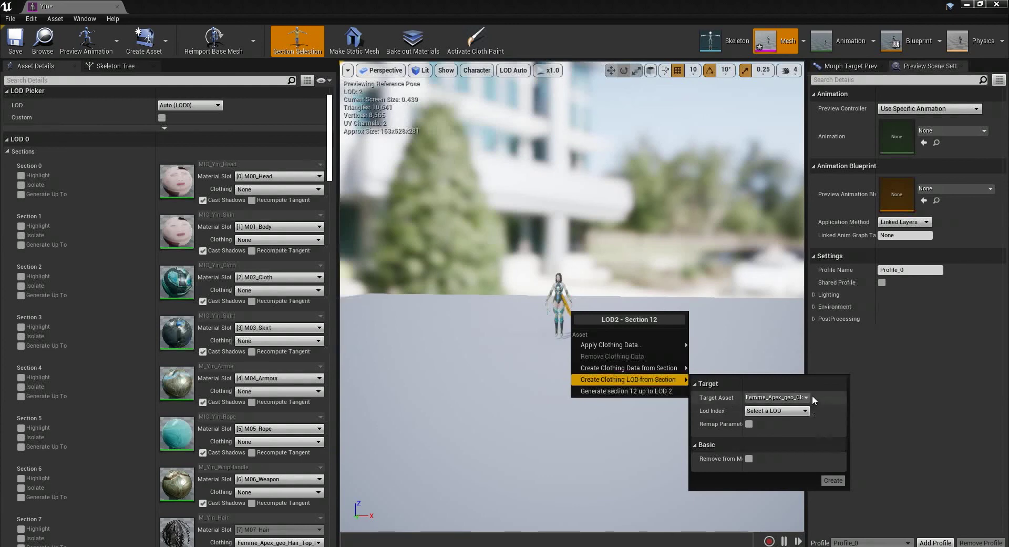
pyautogui.click(806, 409)
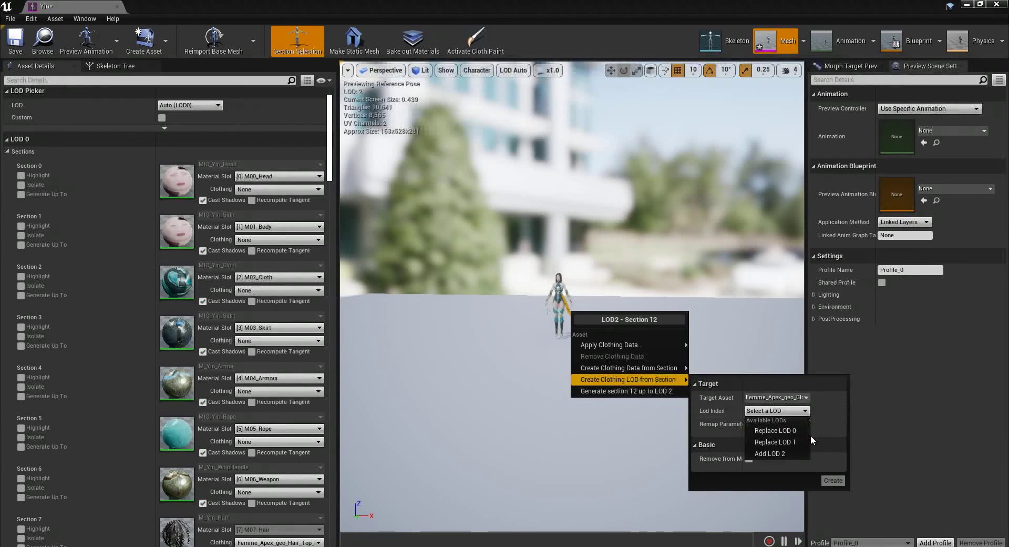
pyautogui.click(799, 453)
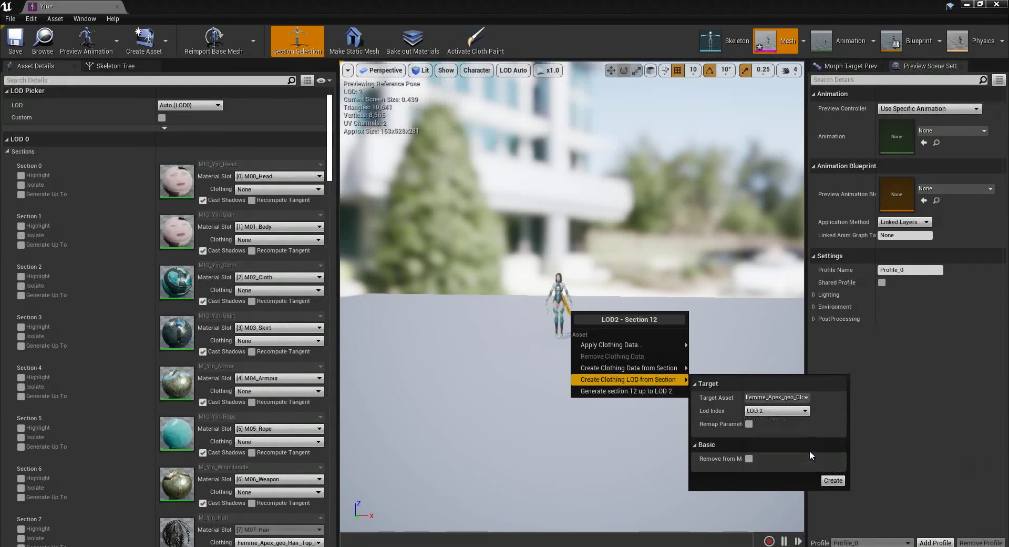
pyautogui.click(833, 480)
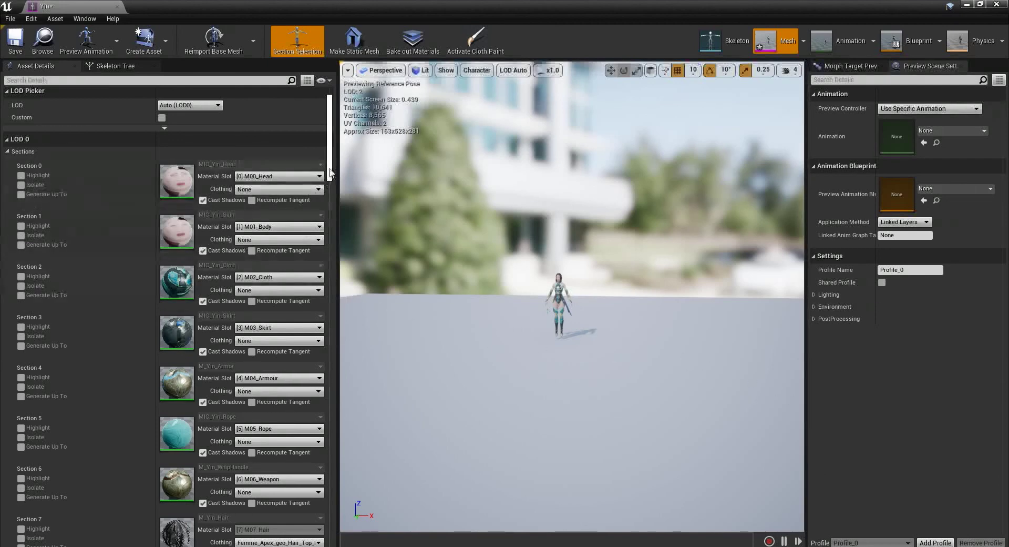
# - Preview LOD 2 and try to assign the Femme_Apex_geo_Cloth_LOD0 - LOD2 clothing to Section 12, M16_HangingCloth
pyautogui.moveTo(330, 172); pyautogui.dragTo(325, 292)
pyautogui.click(513, 70)
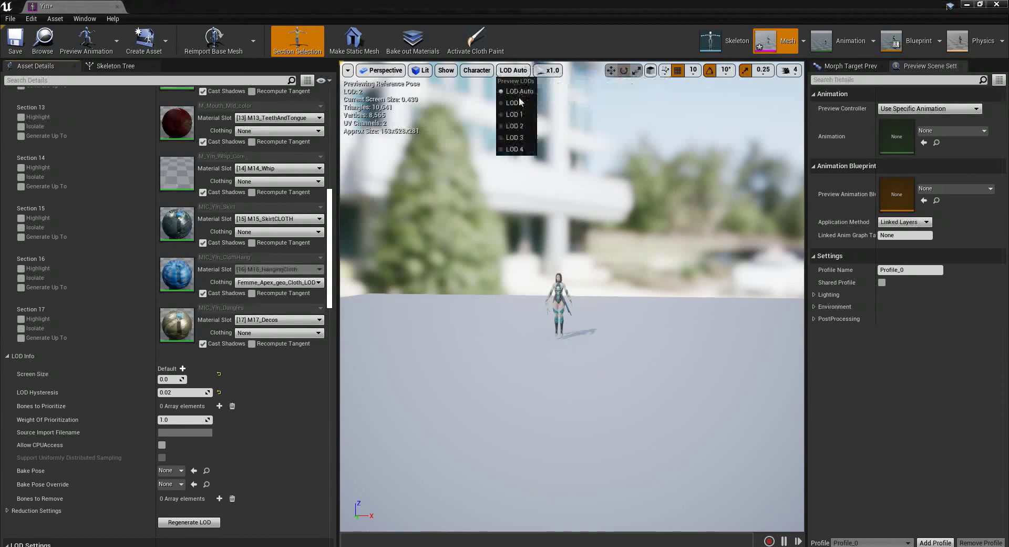
pyautogui.click(530, 130)
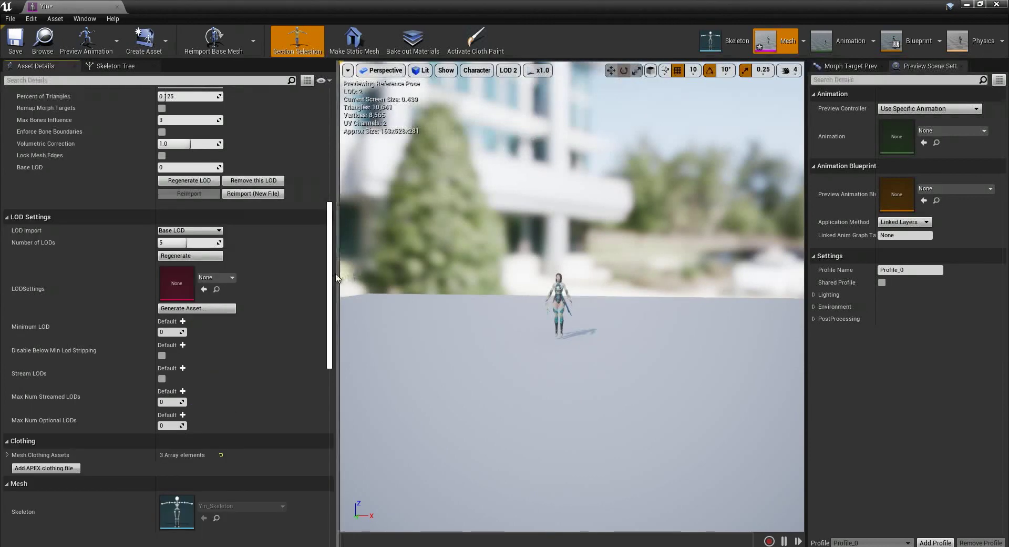
pyautogui.scroll(10, 278, 168)
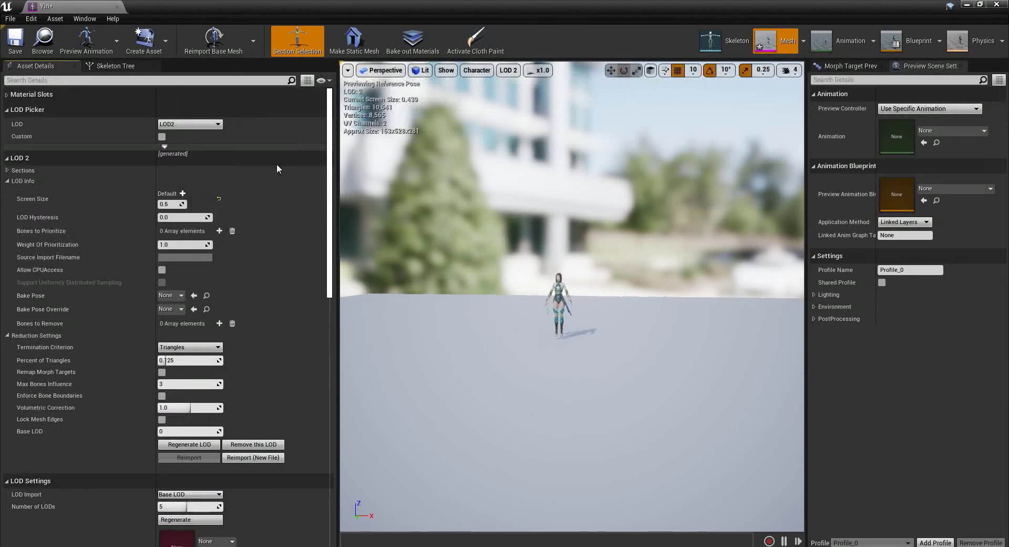
pyautogui.click(12, 171)
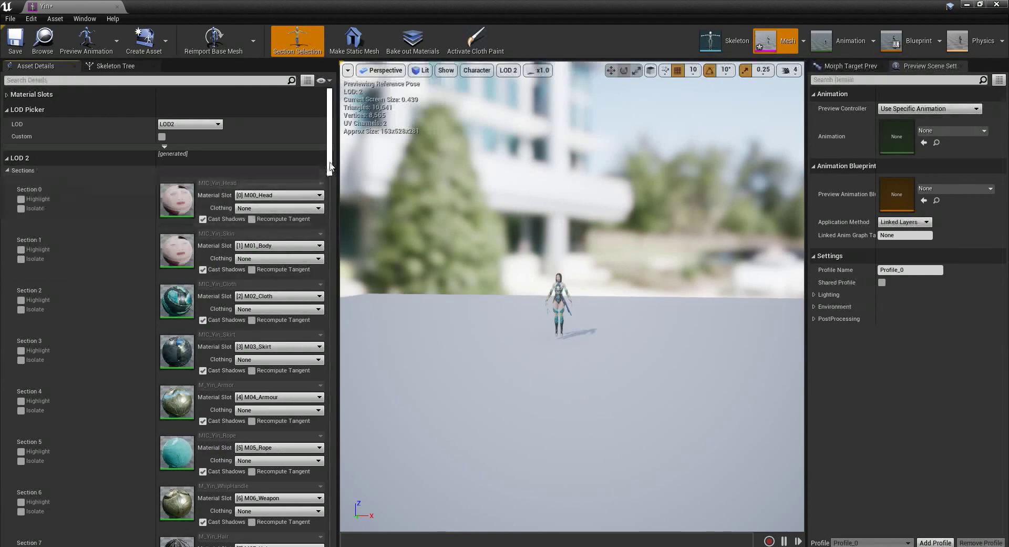
pyautogui.moveTo(330, 167); pyautogui.dragTo(343, 239)
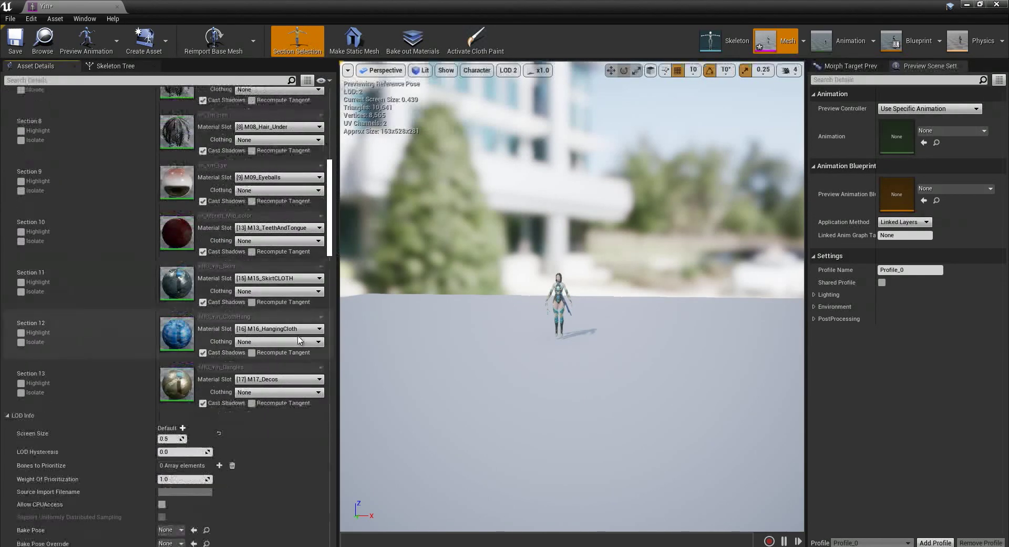
pyautogui.click(294, 342)
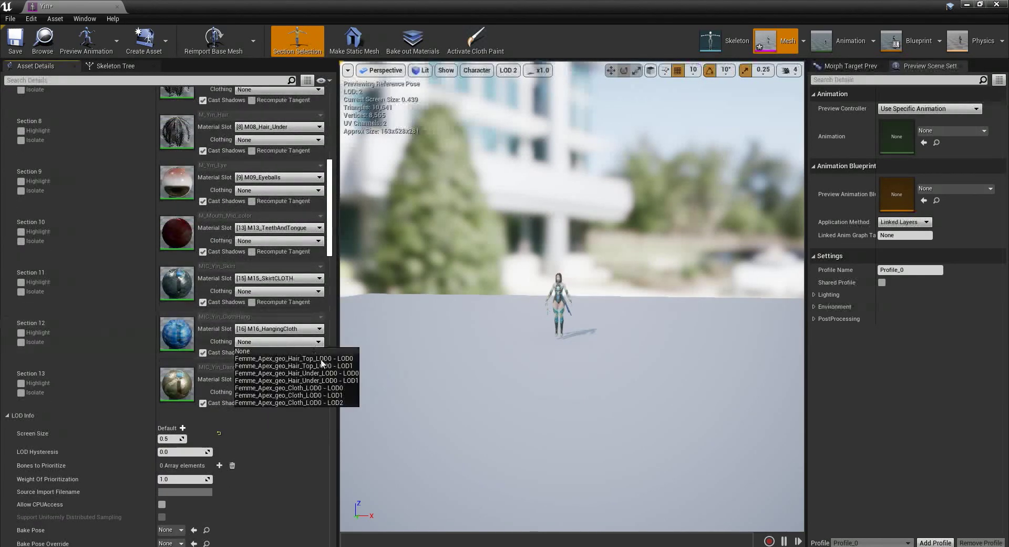
pyautogui.click(325, 402)
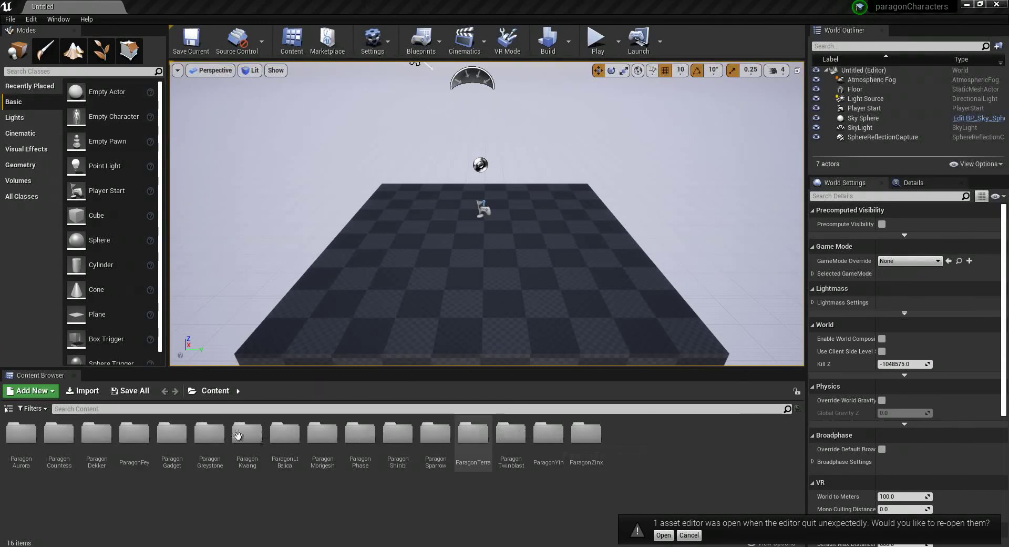
# - Show the project's folder tree and open the Yin skeletal mesh from ParagonYin/Characters/Heroes/Yin/Meshes
pyautogui.click(8, 408)
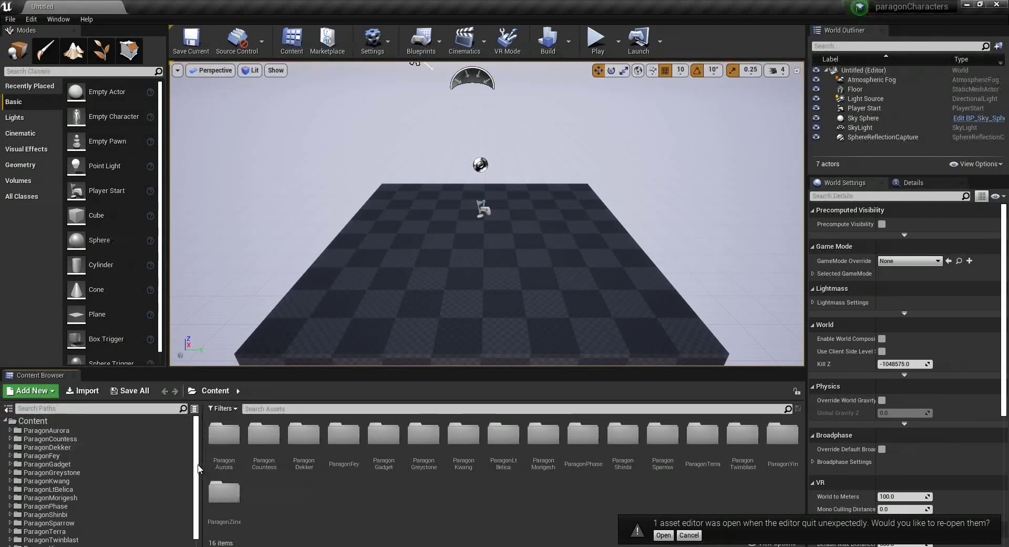
pyautogui.scroll(-1, 195, 488)
pyautogui.click(89, 536)
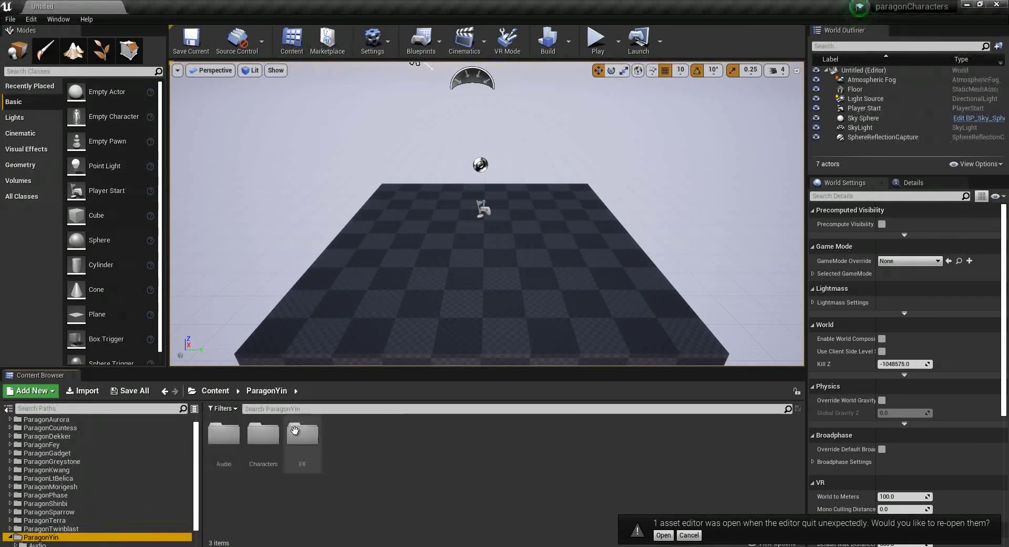
pyautogui.doubleClick(264, 434)
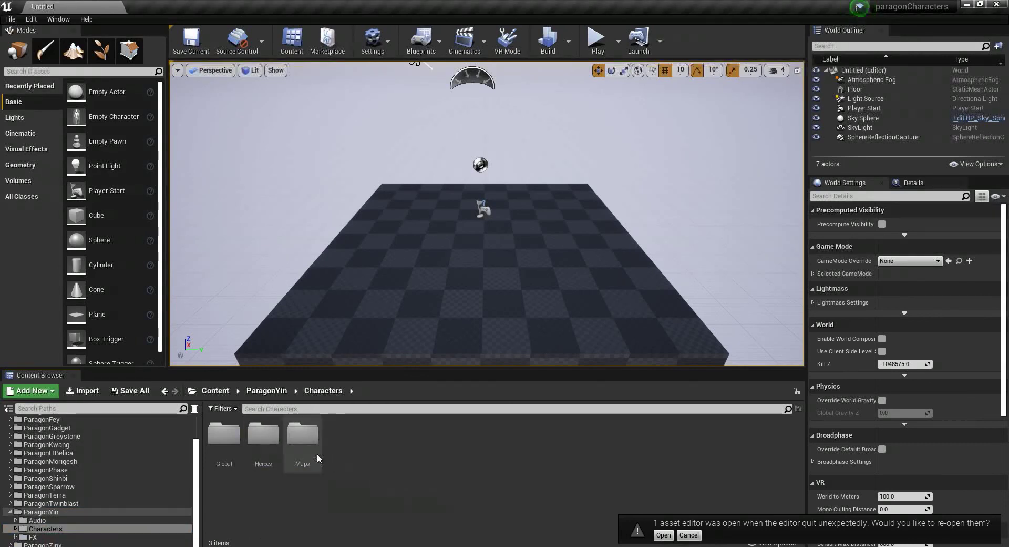
pyautogui.doubleClick(263, 434)
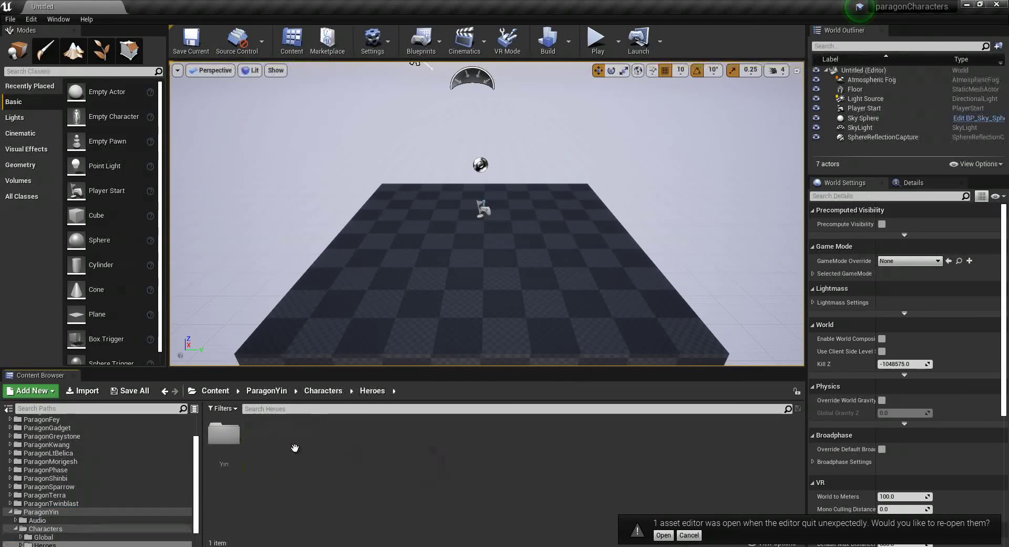
pyautogui.doubleClick(224, 434)
pyautogui.doubleClick(300, 435)
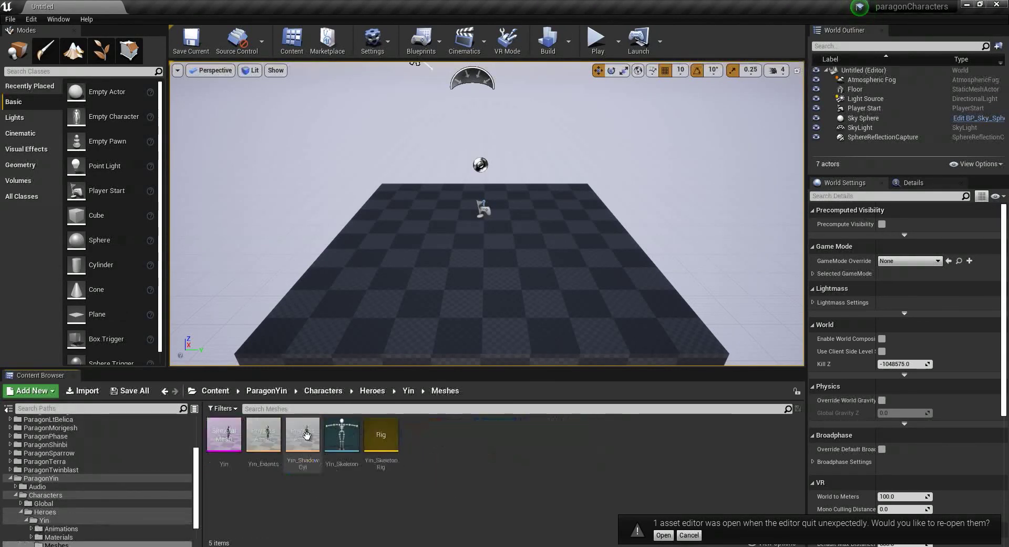
pyautogui.click(231, 439)
pyautogui.doubleClick(238, 446)
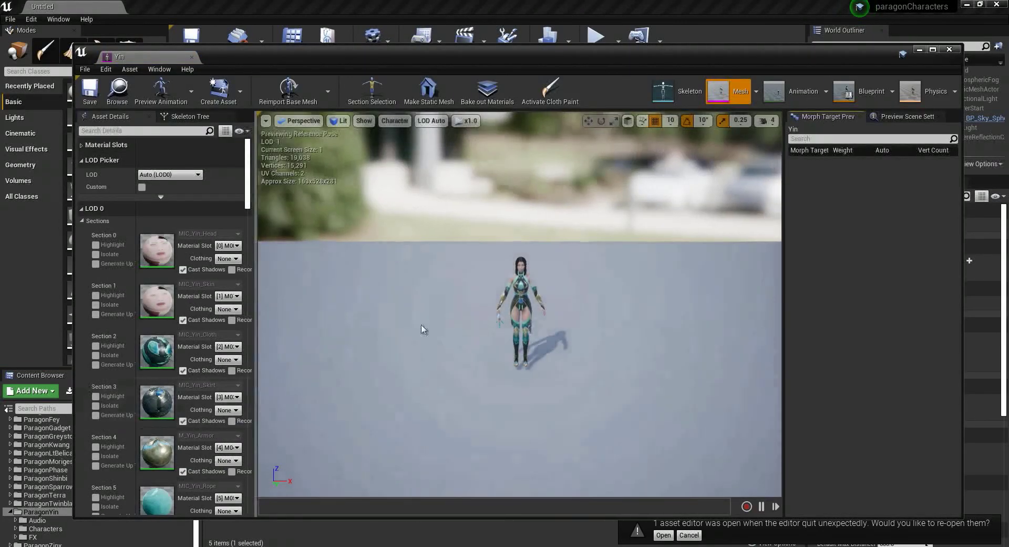
pyautogui.scroll(7, 693, 382)
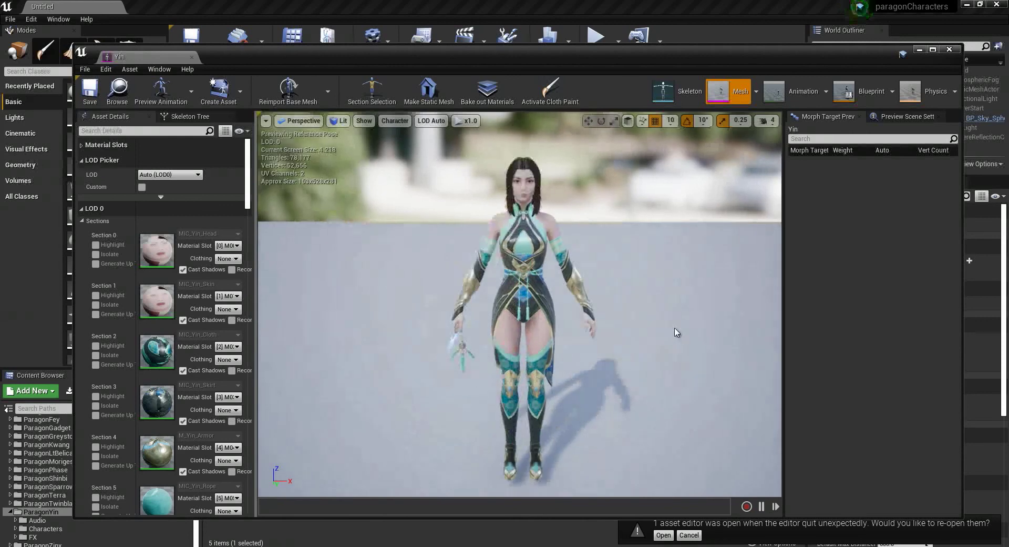
pyautogui.moveTo(670, 325); pyautogui.dragTo(641, 305, button='right')
pyautogui.moveTo(670, 324)
pyautogui.mouseDown(button='middle')
pyautogui.moveTo(690, 335)
pyautogui.moveTo(684, 319)
pyautogui.mouseUp(button='middle')
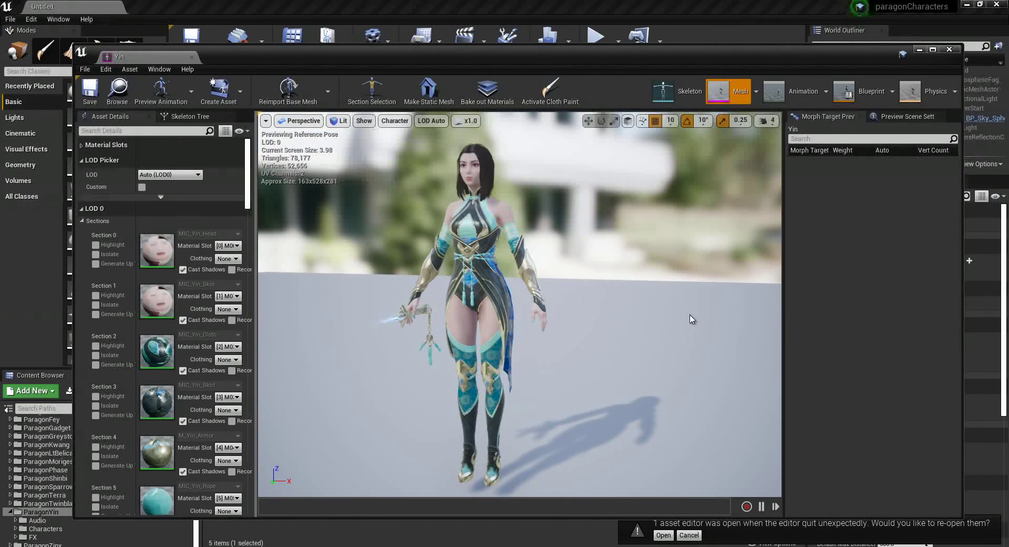